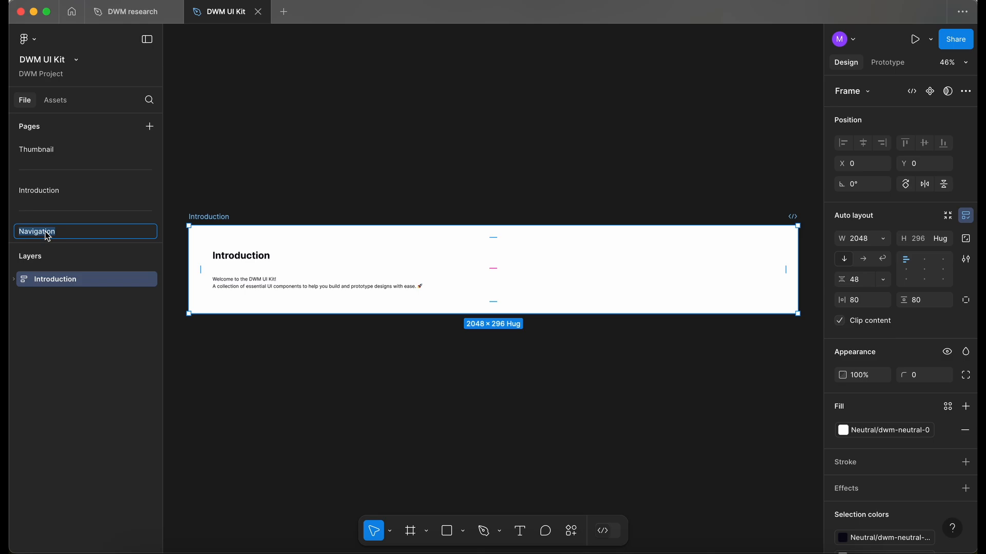
# Step: Rename the frame on the Navigation page to Navigation
pyautogui.doubleClick(210, 216)
pyautogui.write('Navigation')
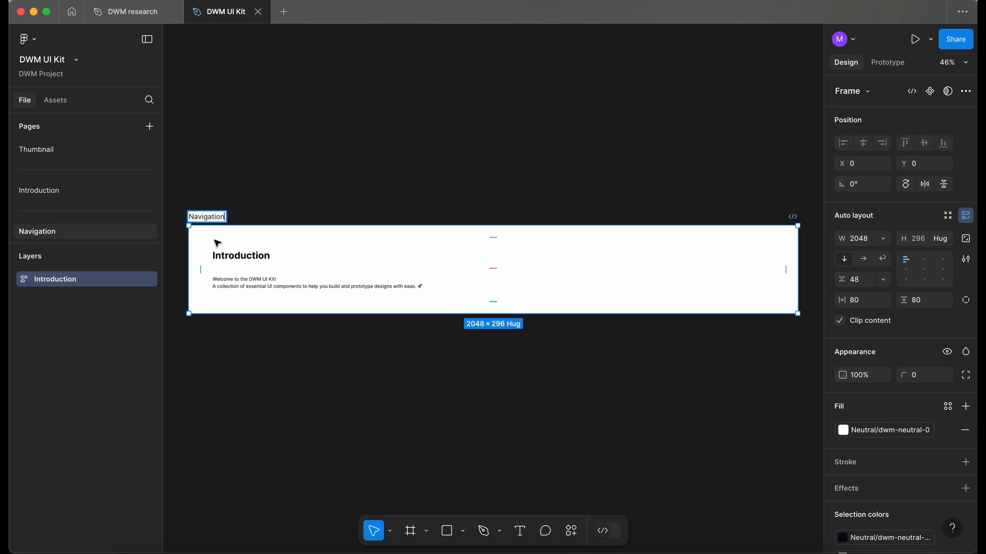
pyautogui.click(251, 358)
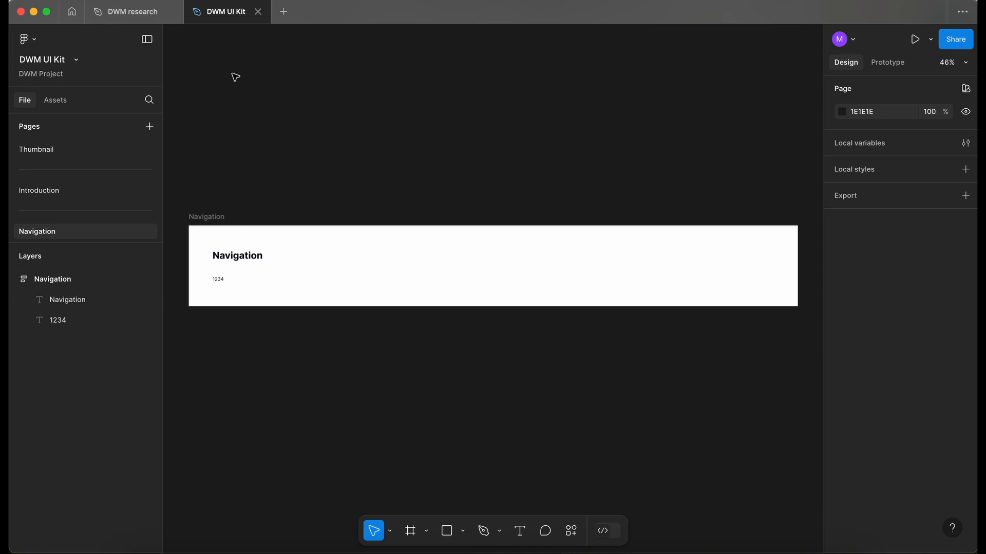
# Step: Bring the wireframe navigation bar over from the DWM research file and place it above the Navigation frame
pyautogui.click(147, 15)
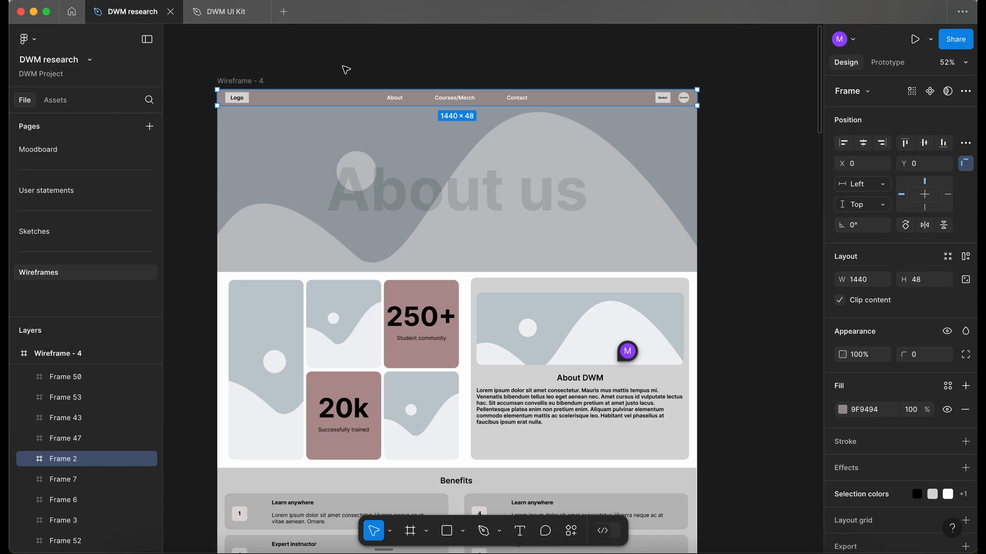
pyautogui.click(235, 16)
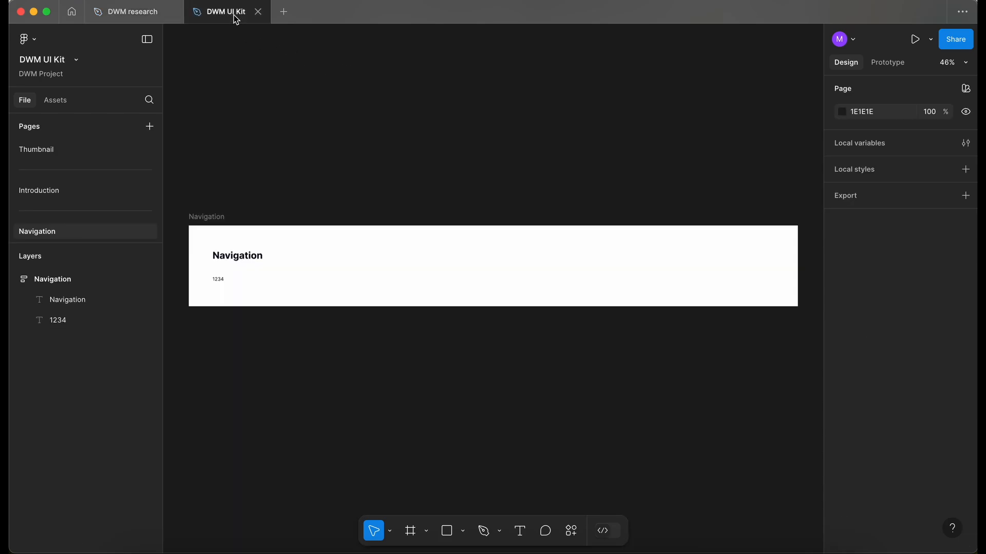
pyautogui.press('super+v')
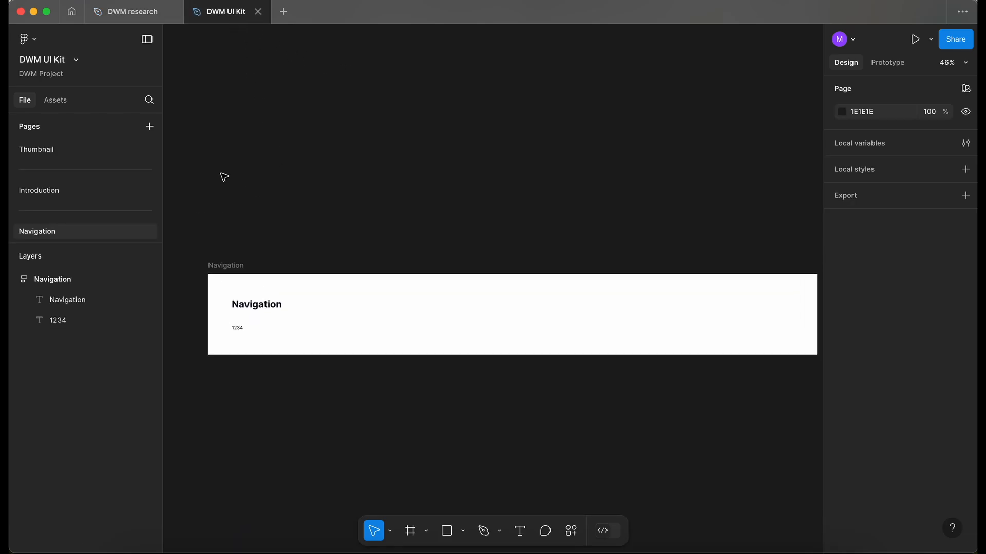
pyautogui.moveTo(375, 352); pyautogui.dragTo(313, 122)
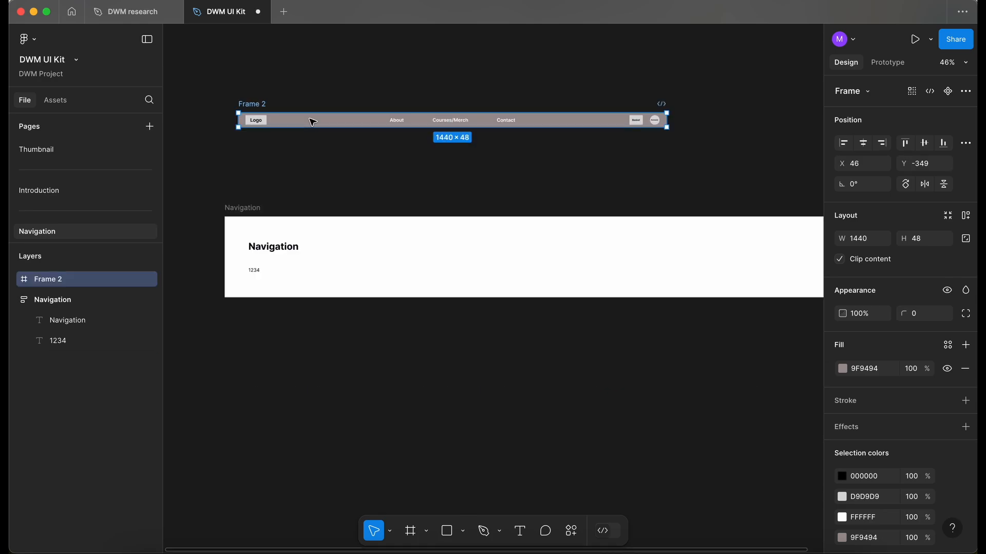
# Step: Draw a frame about 2052 × 306 around the pasted navigation bar
pyautogui.press('f')
pyautogui.moveTo(208, 86)
pyautogui.mouseDown()
pyautogui.moveTo(823, 187)
pyautogui.moveTo(699, 176)
pyautogui.mouseUp()
pyautogui.hscroll(-2, 703, 180)
pyautogui.hscroll(-3, 702, 180)
pyautogui.scroll(2, 324, 138)
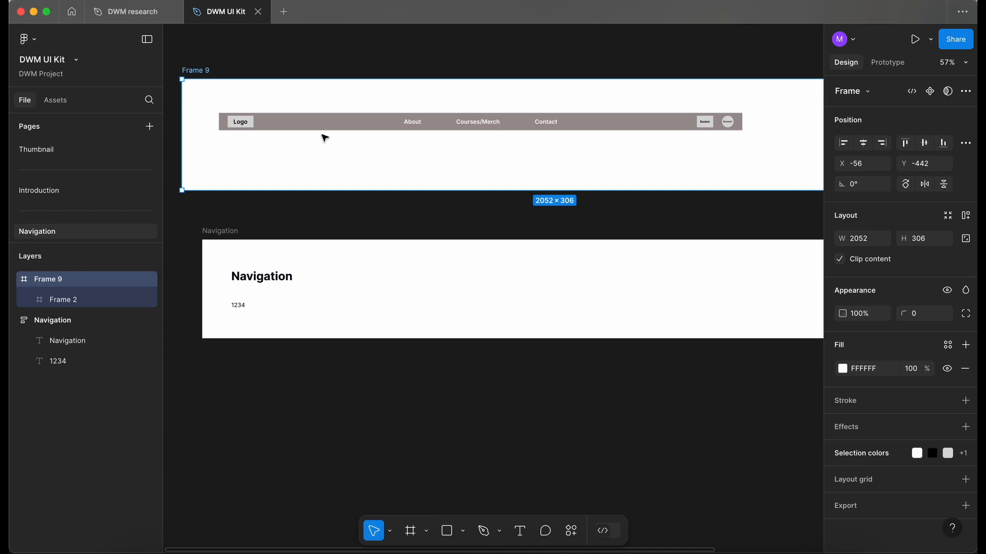
# Step: Copy the About link text from the navigation bar and paste it into the Navigation frame
pyautogui.keyDown('super'); pyautogui.click(412, 122); pyautogui.keyUp('super')
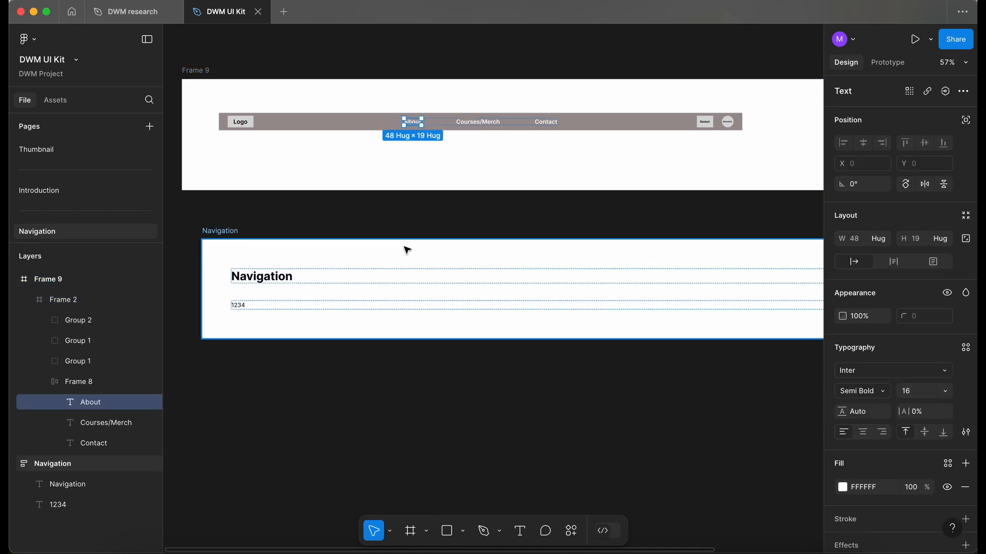
pyautogui.click(240, 307)
pyautogui.click(241, 323)
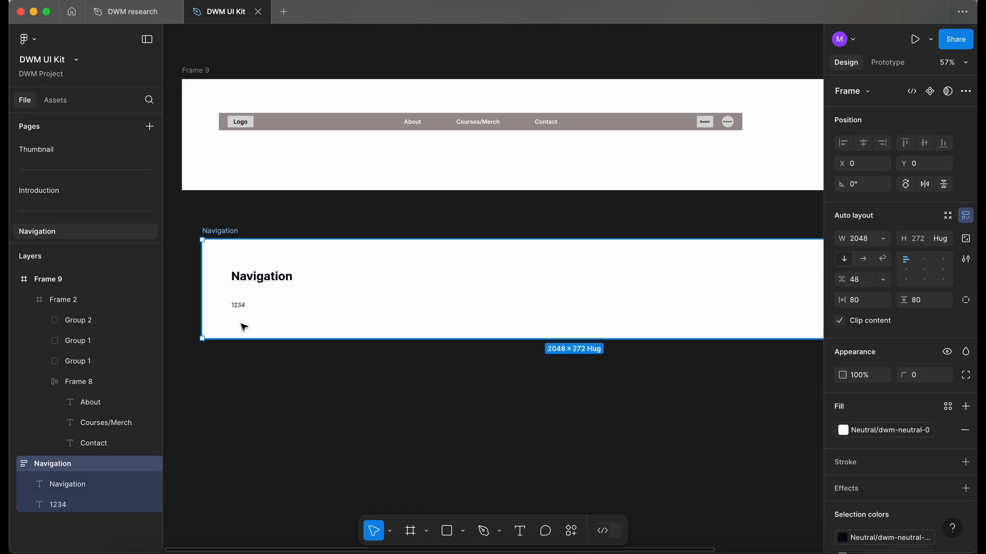
pyautogui.press('super+v')
pyautogui.scroll(5, 246, 325)
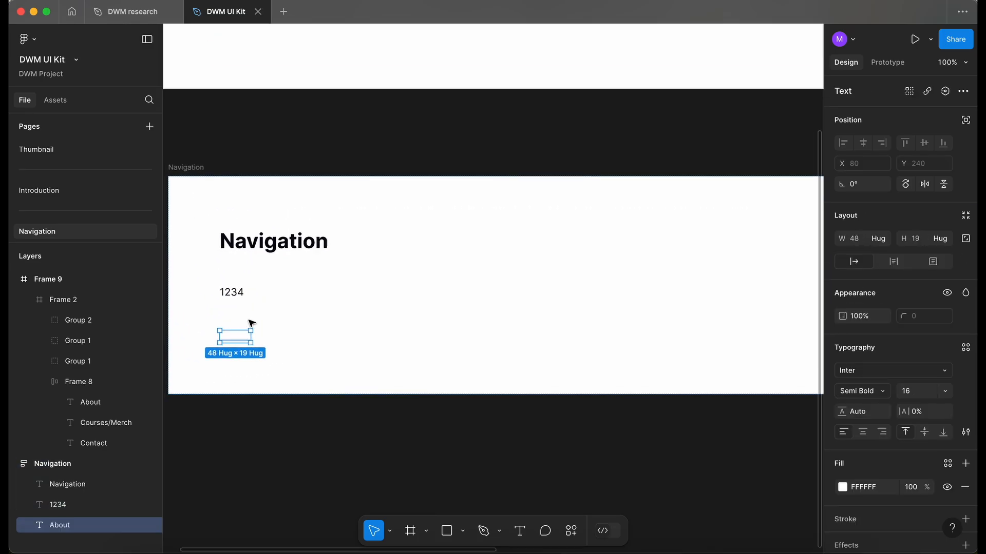
# Step: Apply a neutral dwm colour style to the About text's fill
pyautogui.click(947, 463)
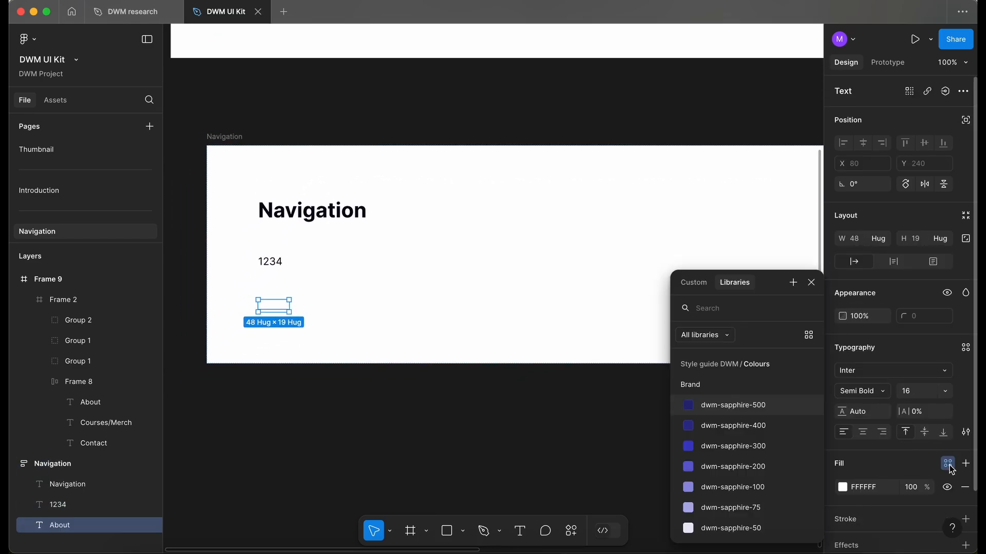
pyautogui.write('ne')
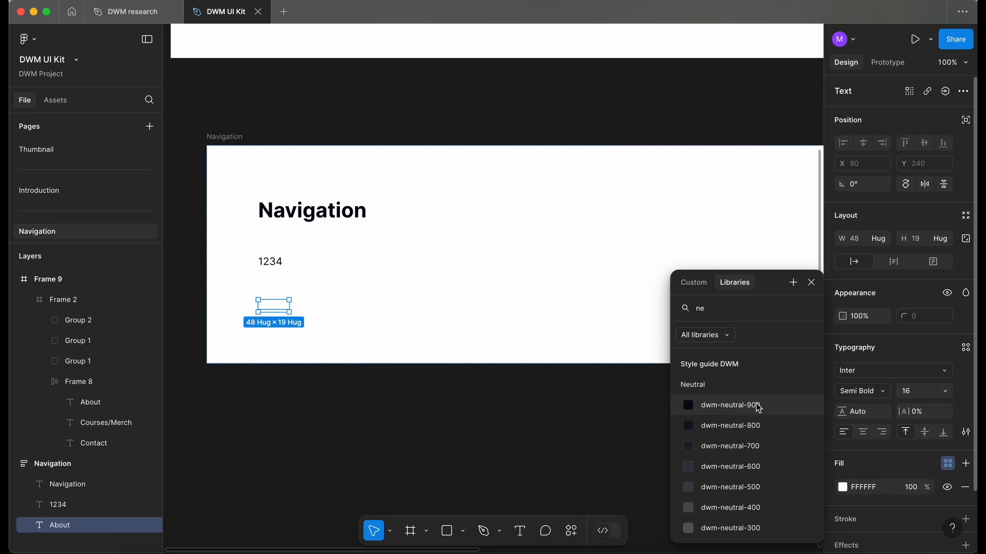
pyautogui.click(758, 405)
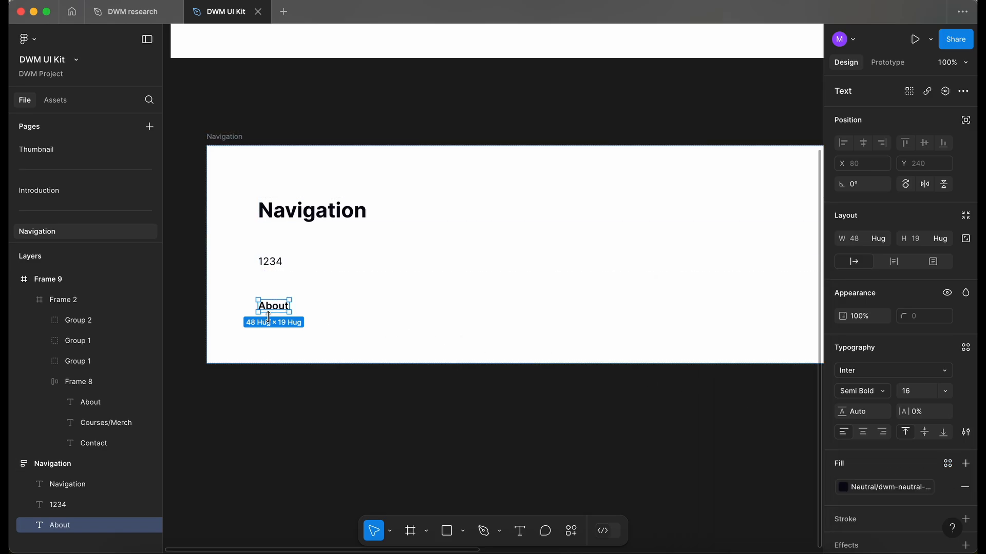
# Step: Apply the style guide's typography variables to the About text, choosing the Medium font size
pyautogui.scroll(5, 268, 317)
pyautogui.hscroll(-1, 268, 317)
pyautogui.click(893, 370)
pyautogui.click(796, 230)
pyautogui.click(572, 329)
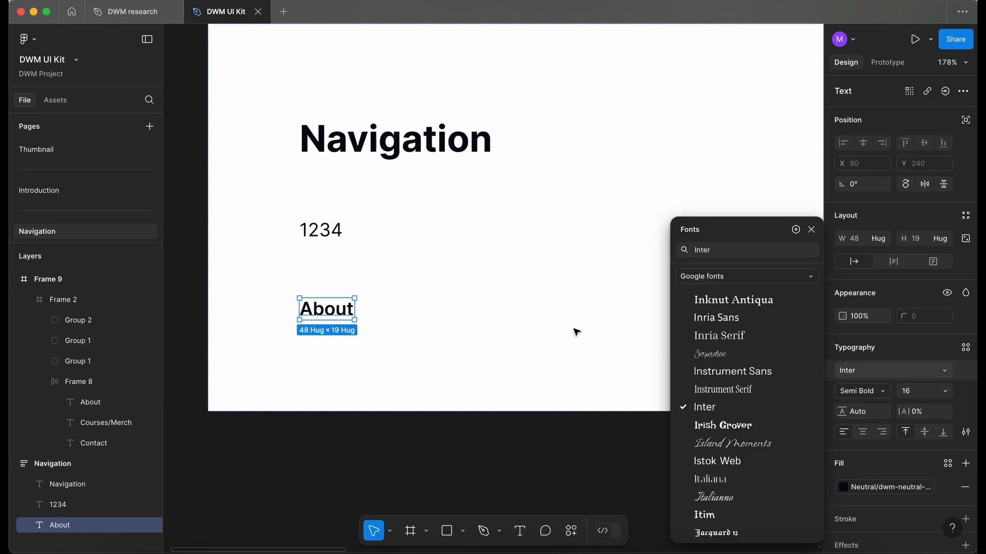
pyautogui.click(881, 392)
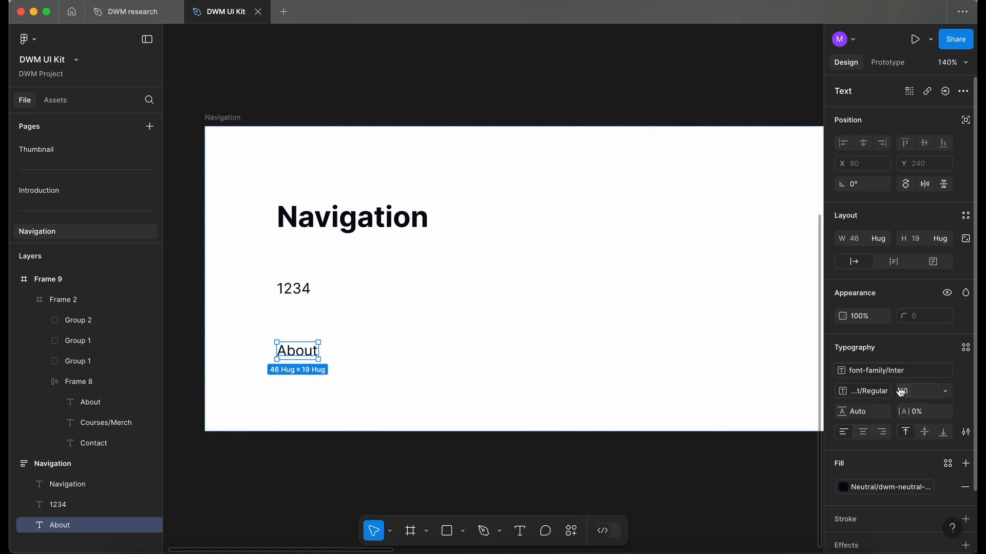
pyautogui.click(901, 392)
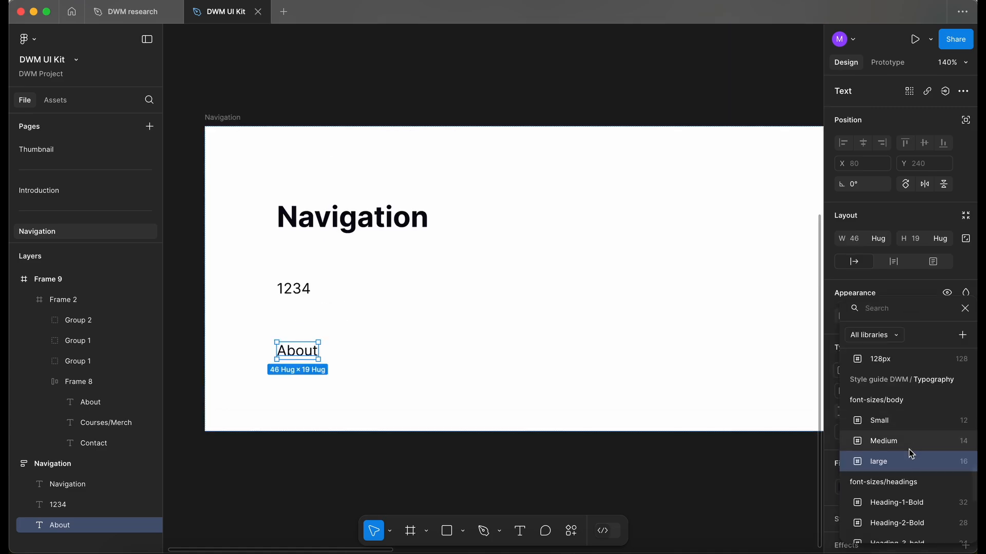
pyautogui.click(903, 436)
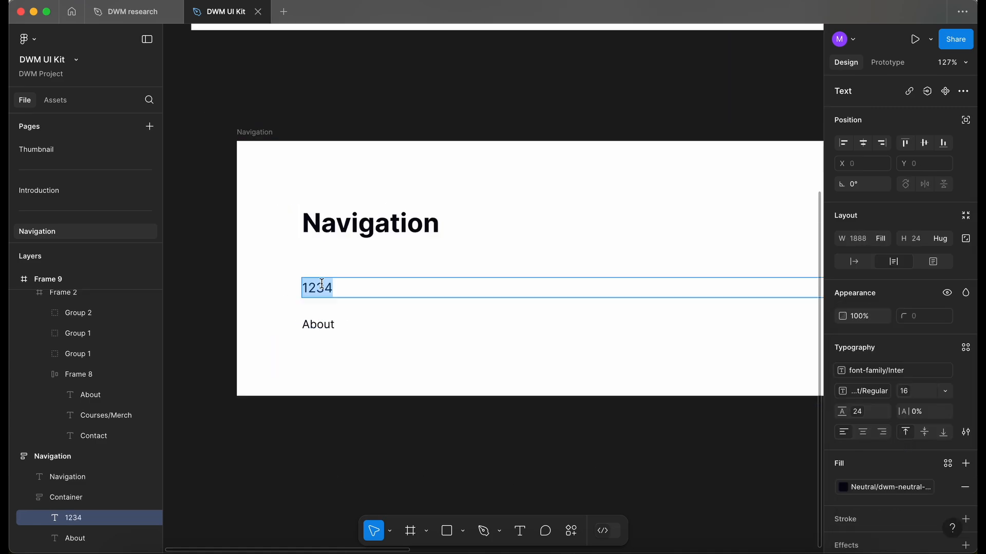
# Step: Add a NavLinks heading text and set its font weight to the Semi Bold variable
pyautogui.write('N')
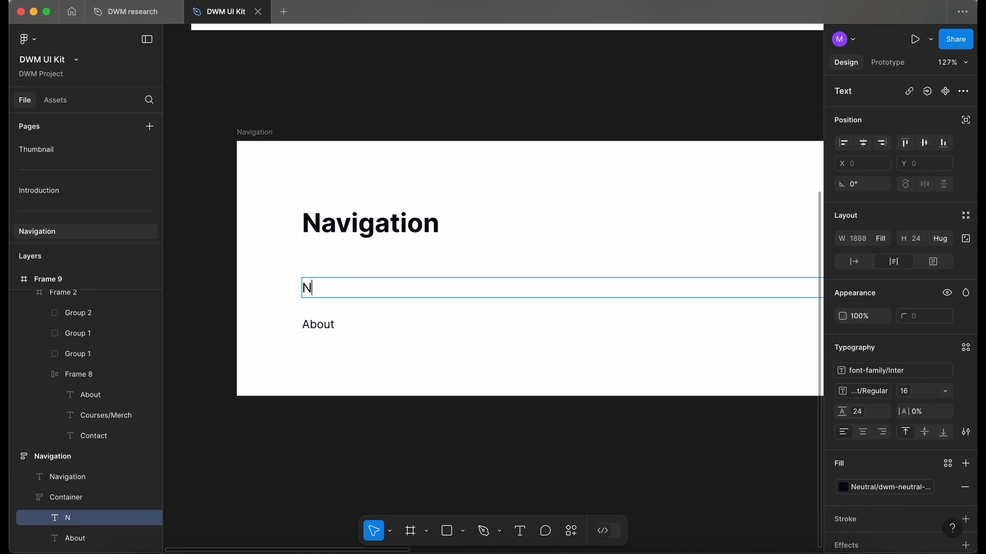
pyautogui.write('avLinks')
pyautogui.press('Escape')
pyautogui.scroll(3, 280, 357)
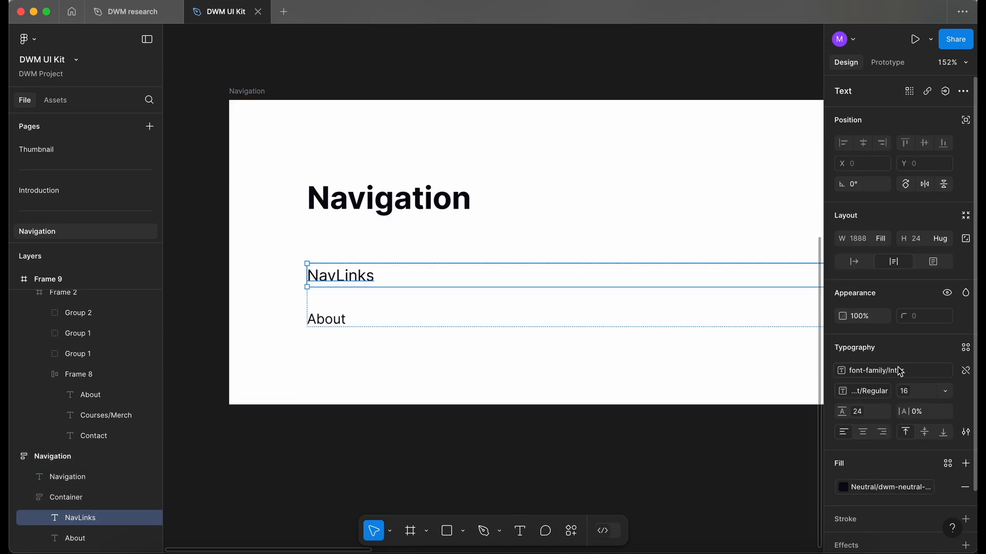
pyautogui.click(869, 395)
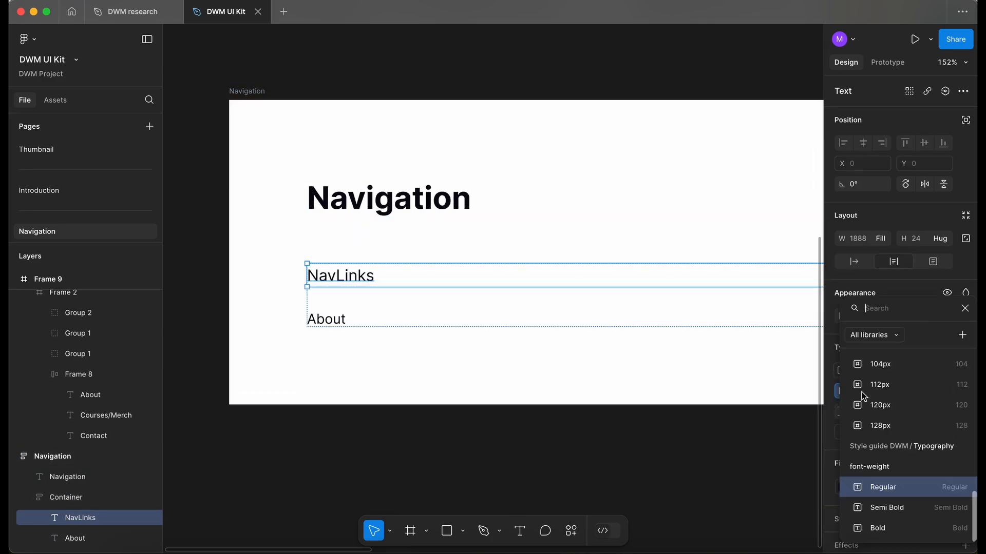
pyautogui.click(901, 510)
# Step: Turn the NavLink text into a component
pyautogui.click(329, 322)
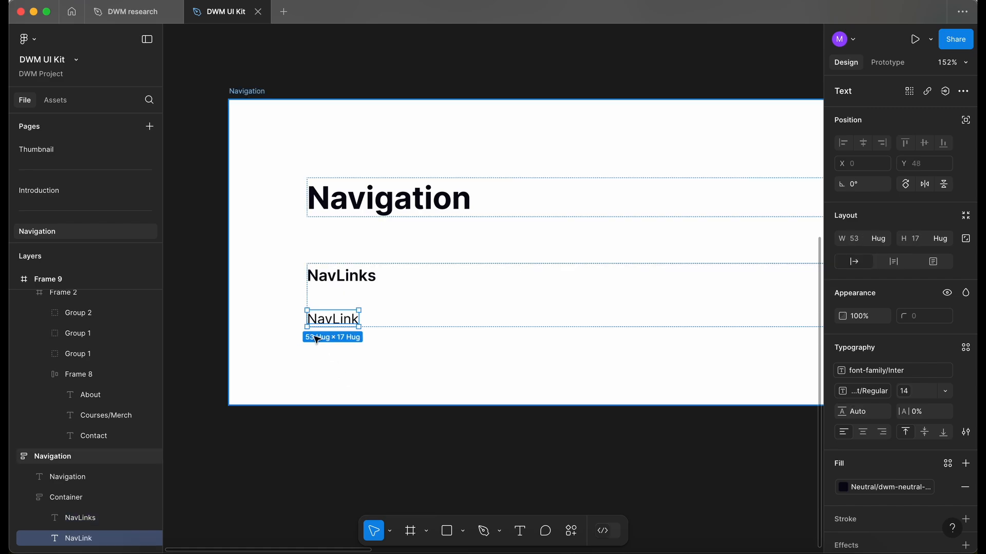
pyautogui.scroll(3, 320, 340)
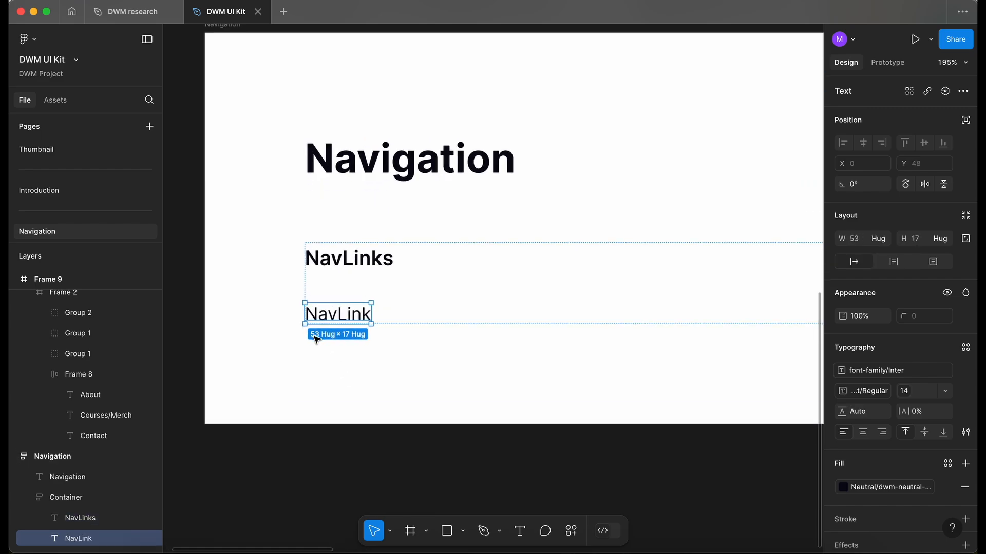
pyautogui.press('alt')
pyautogui.press('super+alt+k')
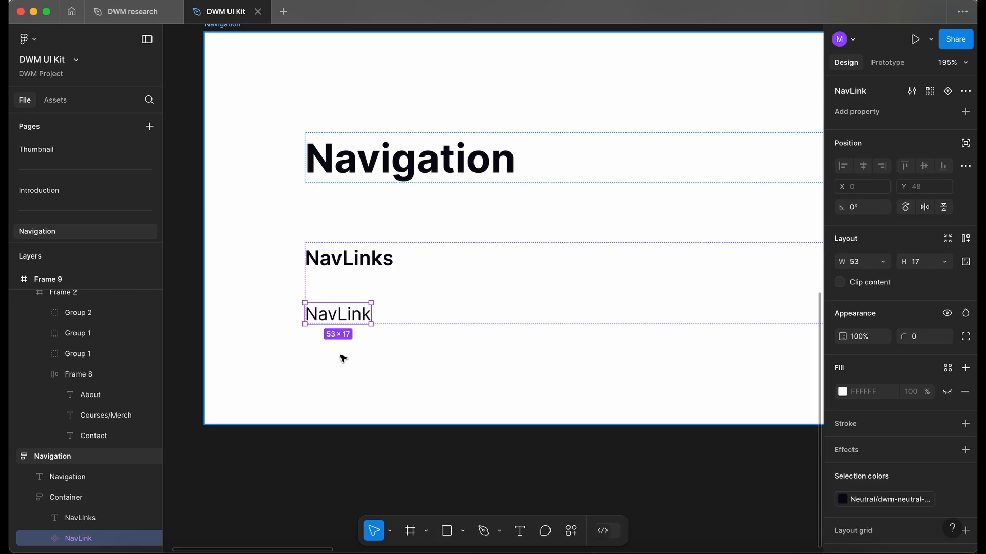
# Step: Duplicate the NavLink component, detach the copy and make it a component as well
pyautogui.press('super+d')
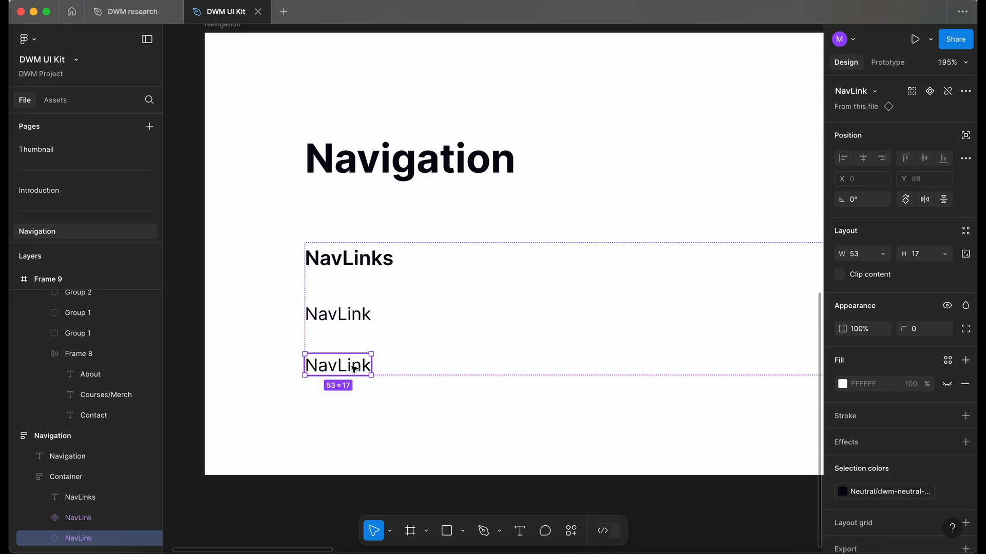
pyautogui.rightClick(358, 365)
pyautogui.click(399, 369)
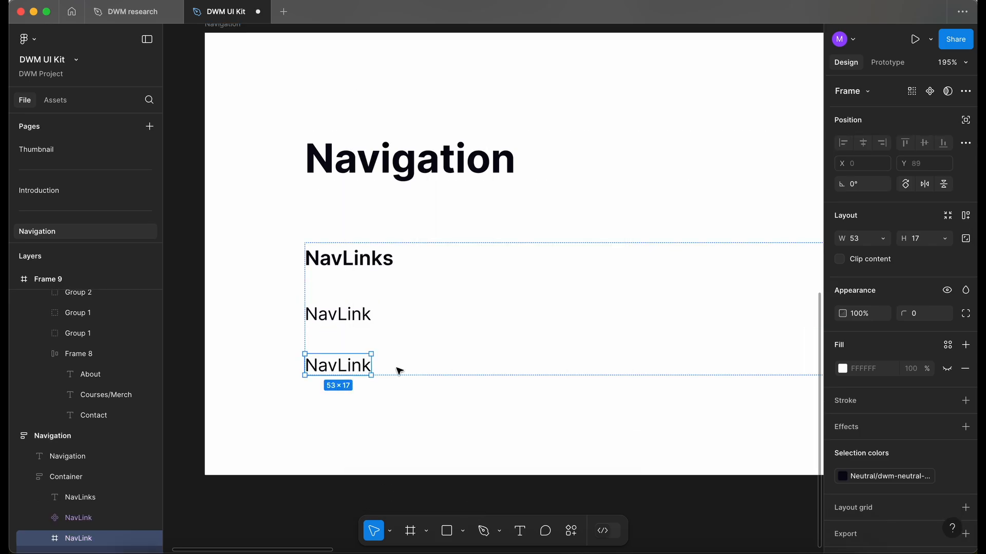
pyautogui.press('super+alt+k')
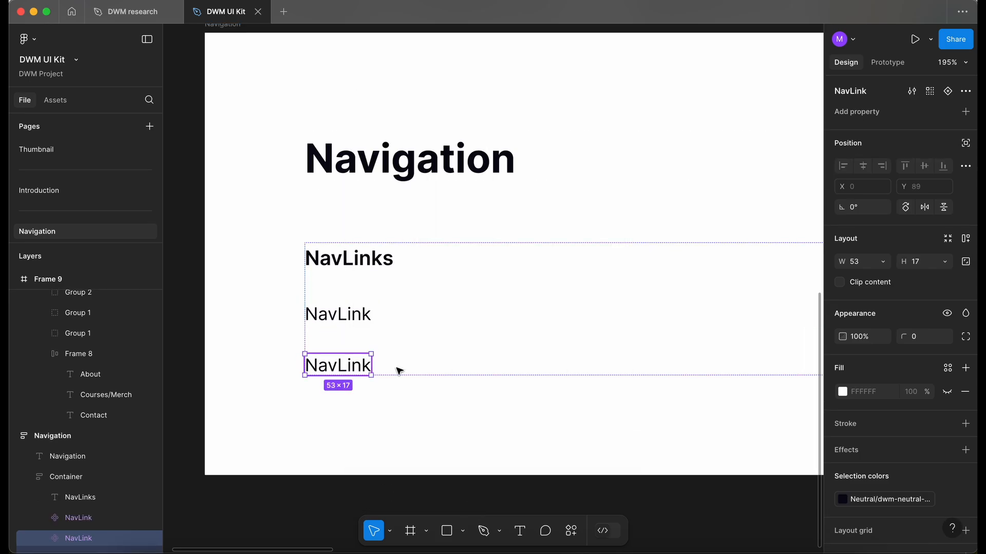
# Step: Select both NavLink components and combine them as variants
pyautogui.keyDown('shift'); pyautogui.click(349, 317); pyautogui.keyUp('shift')
pyautogui.click(351, 365)
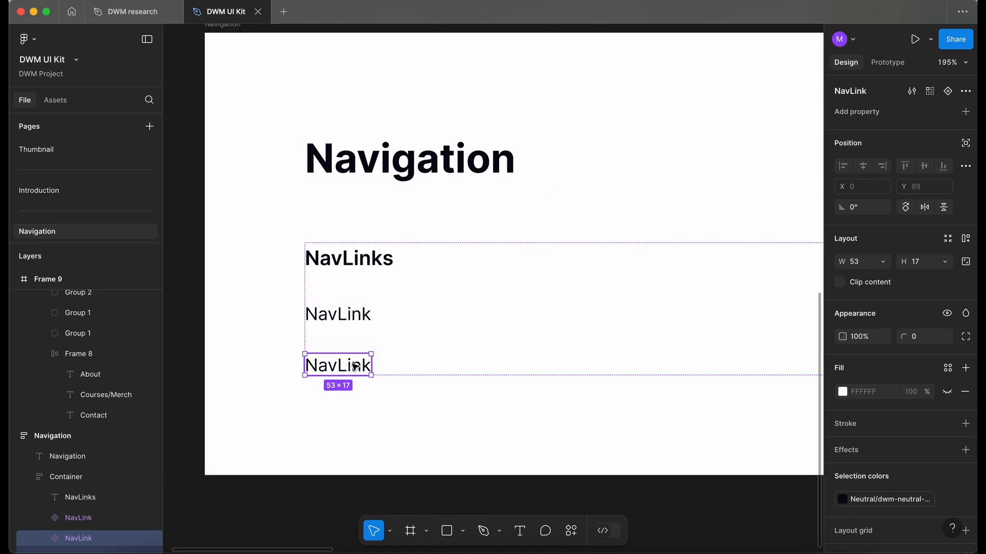
pyautogui.keyDown('shift'); pyautogui.click(362, 321); pyautogui.keyUp('shift')
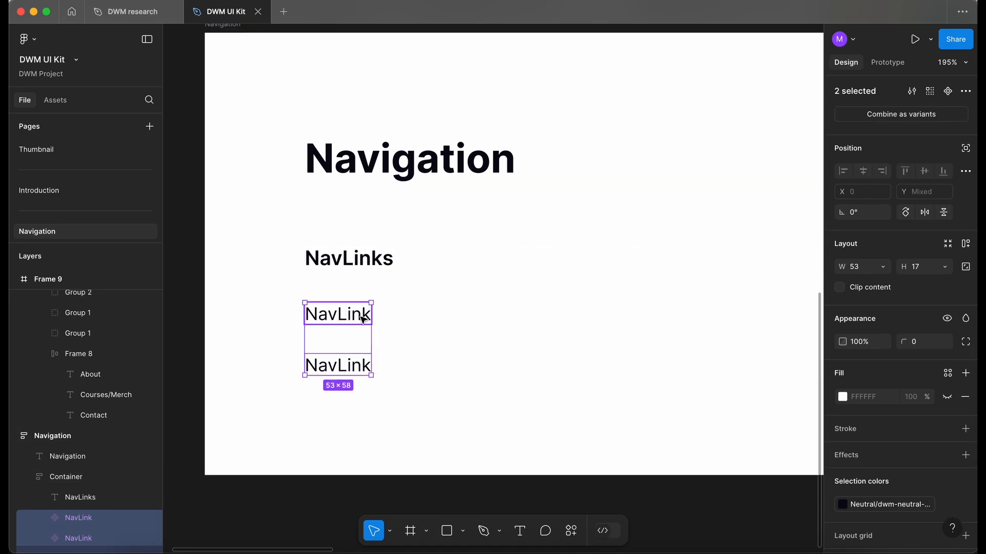
pyautogui.click(917, 116)
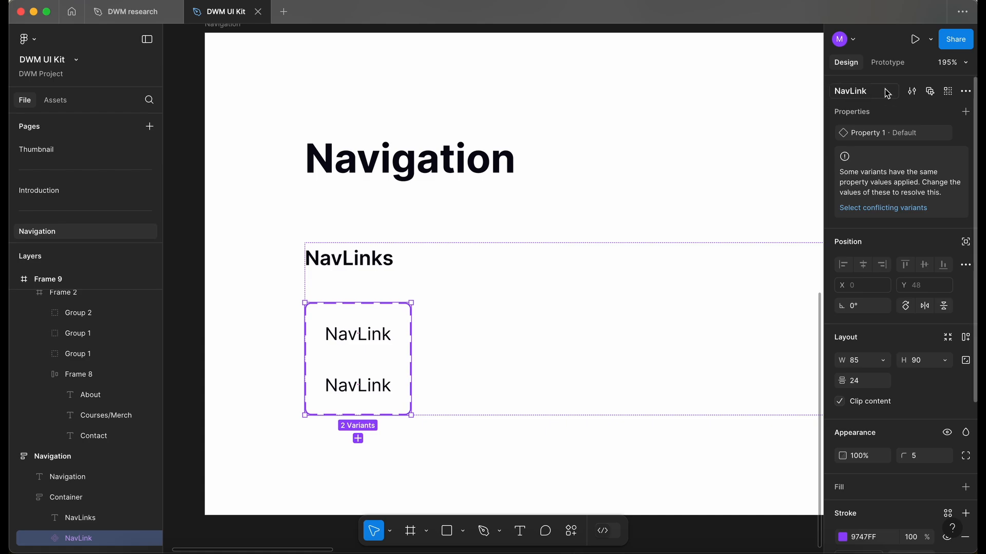
# Step: Add auto layout to the NavLink variant set
pyautogui.scroll(-3, 422, 302)
pyautogui.hotkey('shift', 'a')
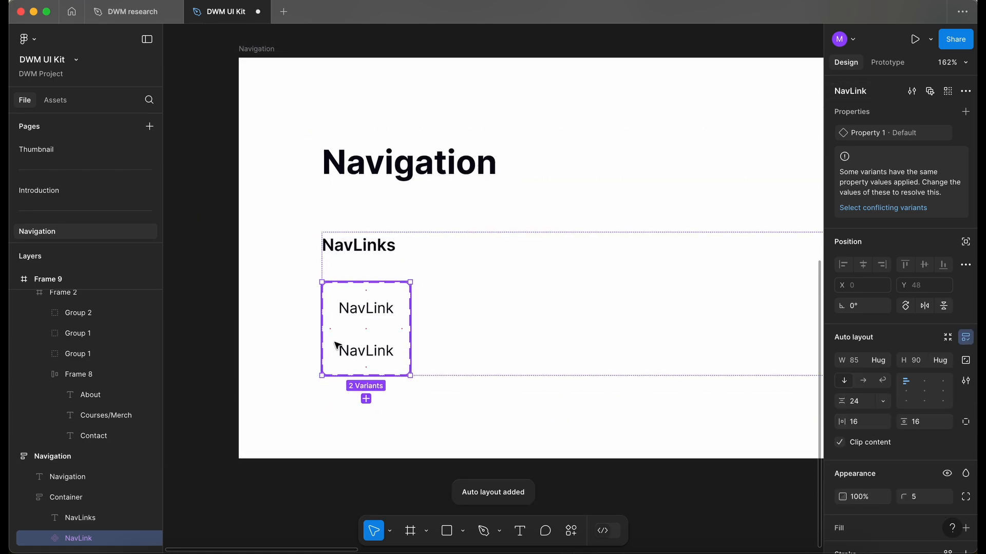
pyautogui.doubleClick(370, 312)
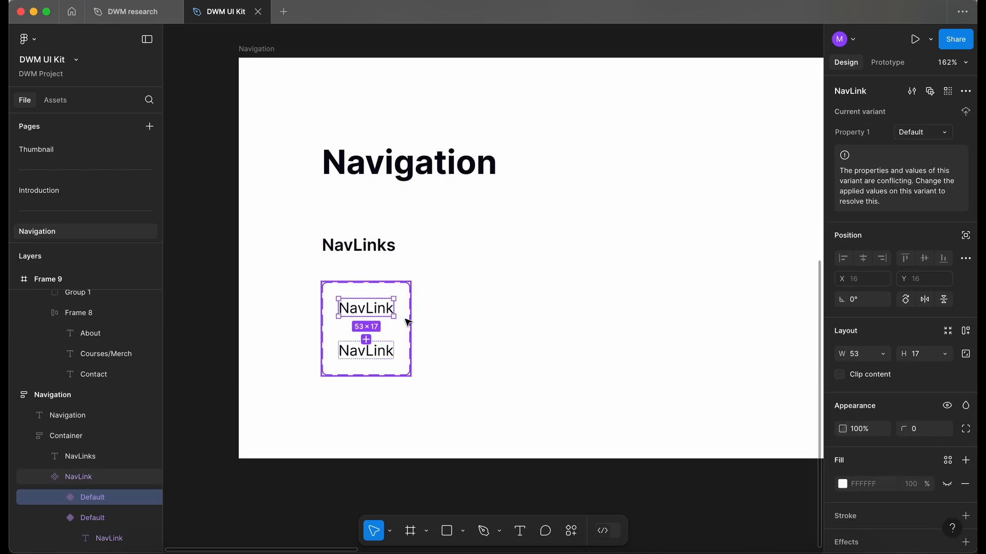
pyautogui.click(407, 320)
# Step: Rename the variant property to States
pyautogui.doubleClick(865, 133)
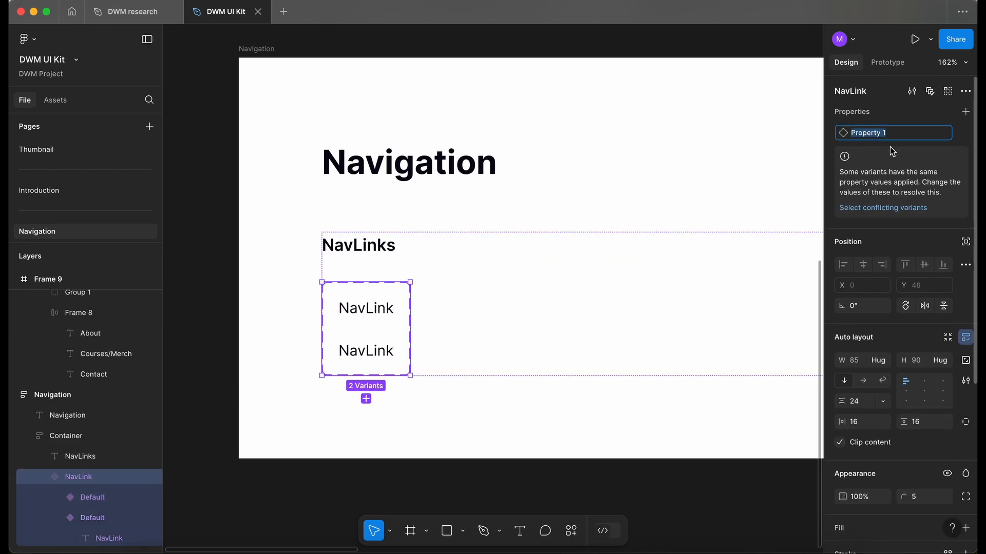
pyautogui.write('States')
pyautogui.press('Return')
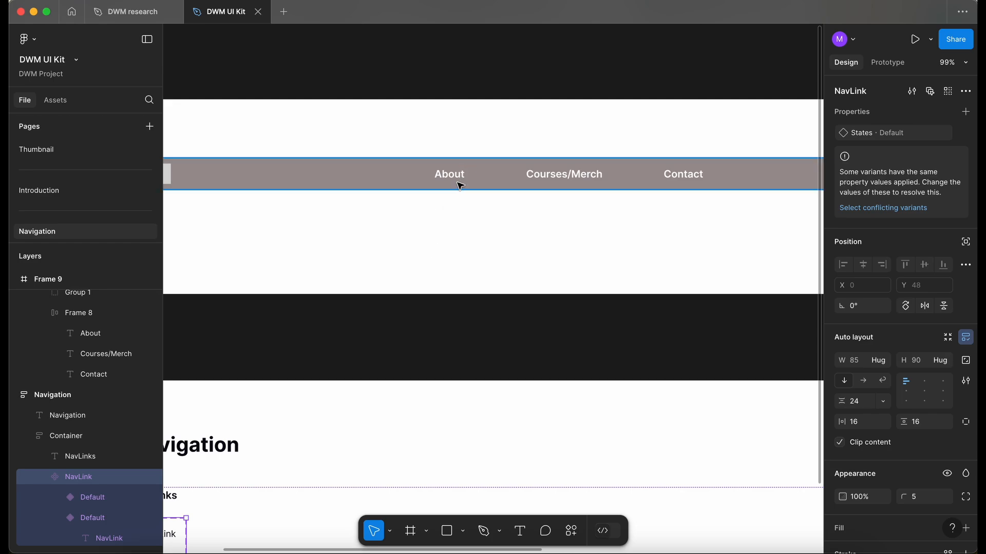
# Step: Set the first NavLink variant's States value to Enabled
pyautogui.scroll(-5, 462, 181)
pyautogui.hscroll(-4, 462, 182)
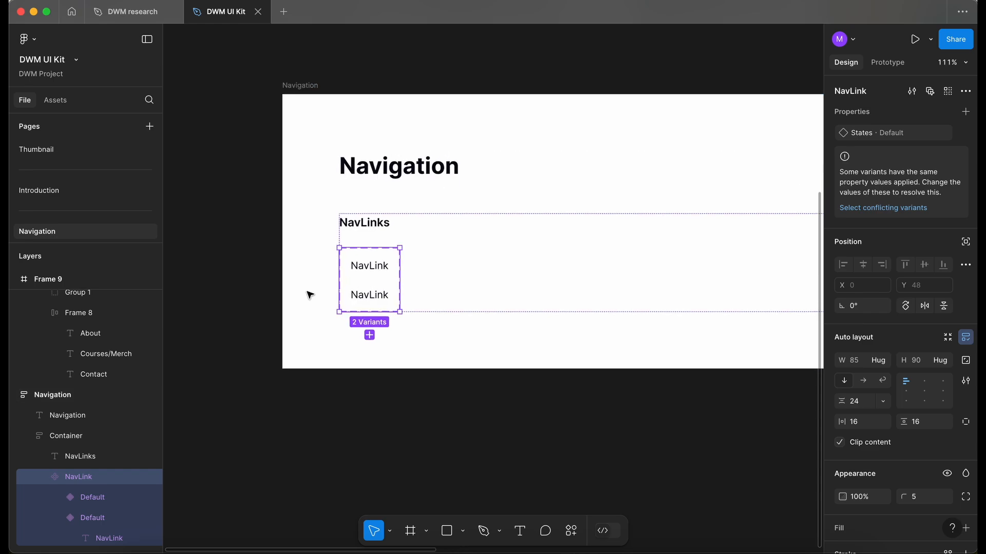
pyautogui.scroll(2, 309, 297)
pyautogui.click(368, 298)
pyautogui.scroll(3, 367, 298)
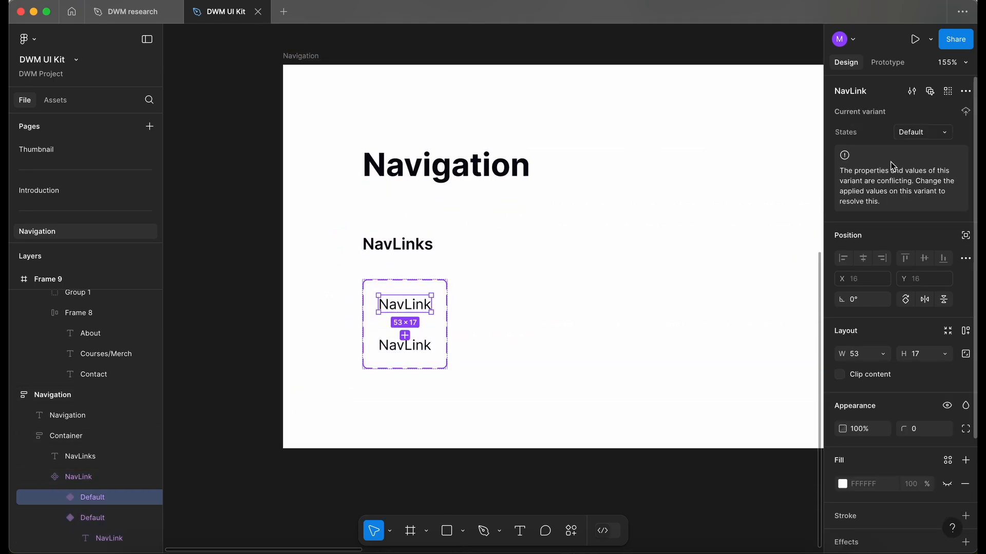
pyautogui.click(918, 135)
pyautogui.write('Enabled')
pyautogui.press('Return')
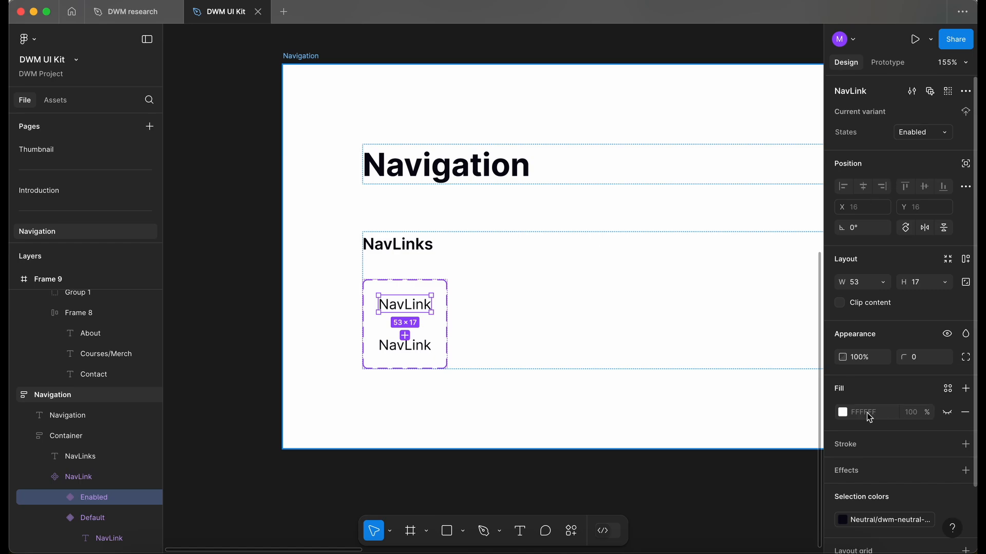
# Step: Apply the dwm-neutral-900 library color to the Enabled NavLink's text
pyautogui.click(899, 522)
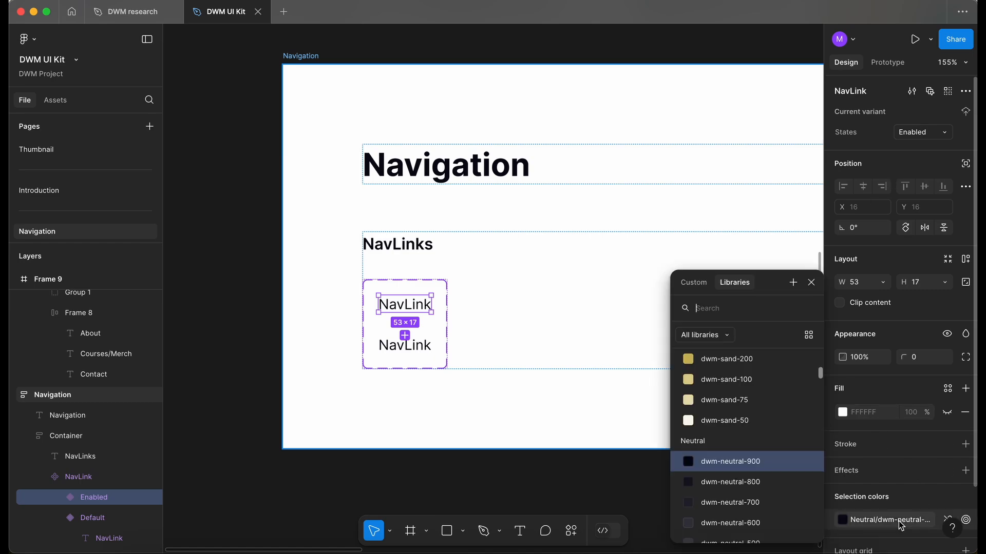
pyautogui.click(715, 464)
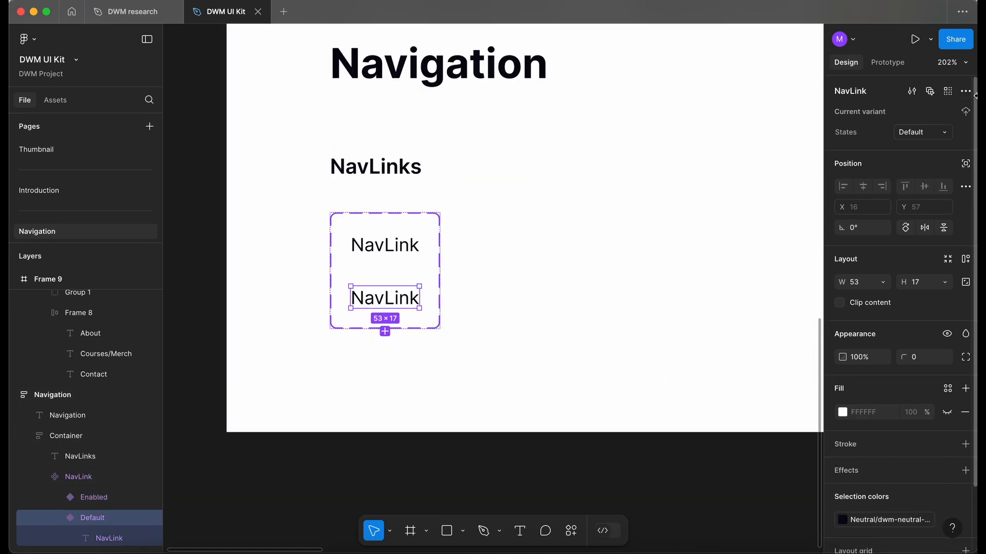
# Step: Set the second NavLink variant's States value to Hovered
pyautogui.click(924, 132)
pyautogui.write('Hovered')
pyautogui.press('Return')
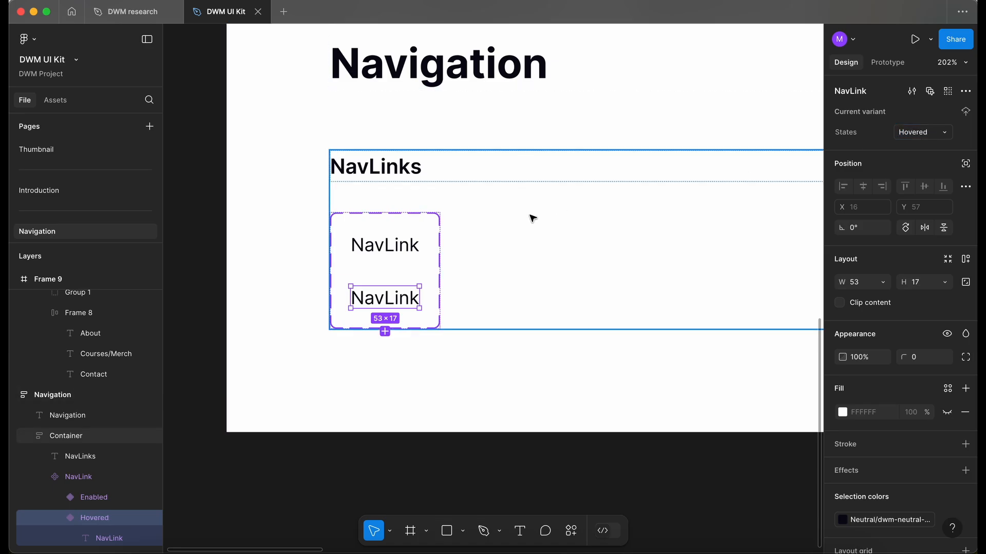
# Step: Change the Hovered variant's text color to the dwm-sapphire-300 library color
pyautogui.scroll(1, 561, 212)
pyautogui.click(866, 523)
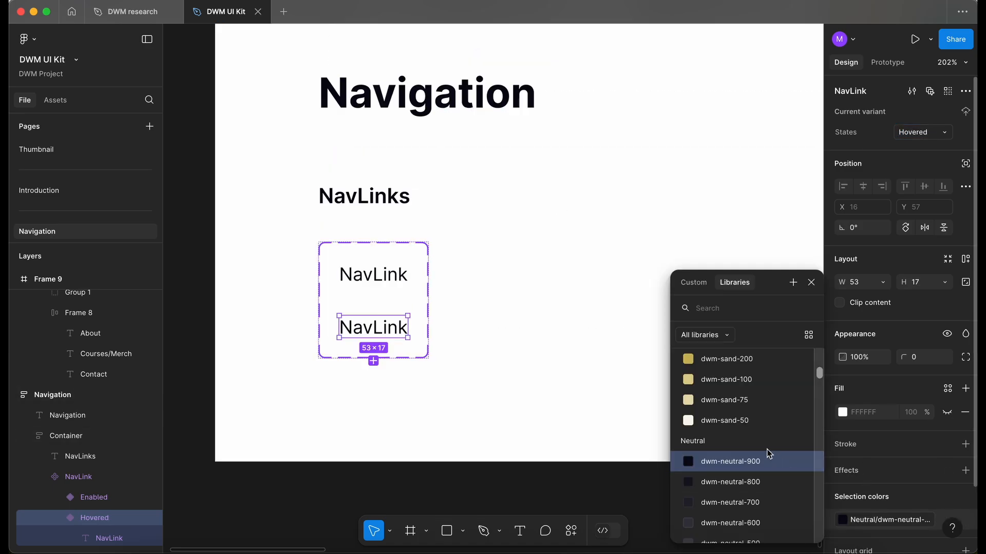
pyautogui.scroll(-3, 768, 454)
pyautogui.scroll(8, 768, 454)
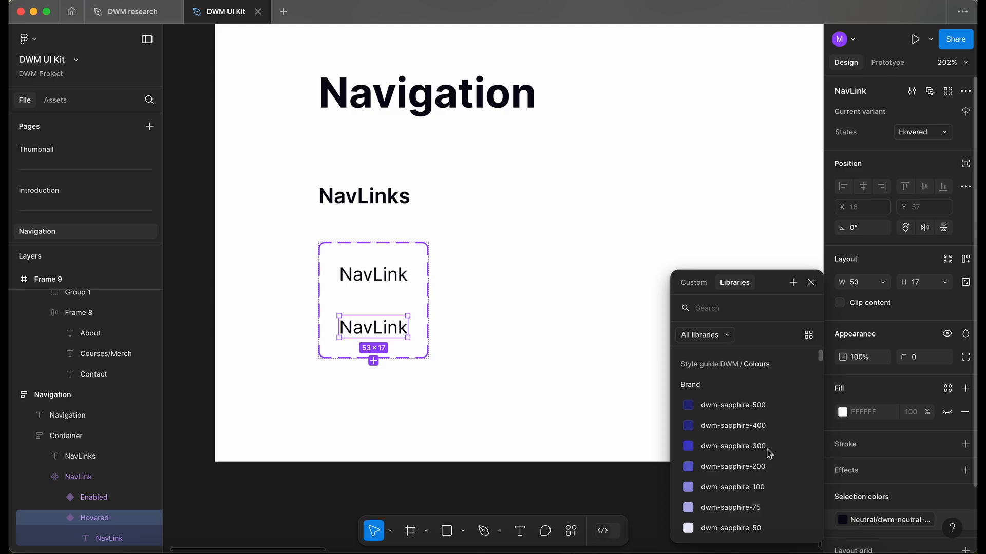
pyautogui.click(772, 407)
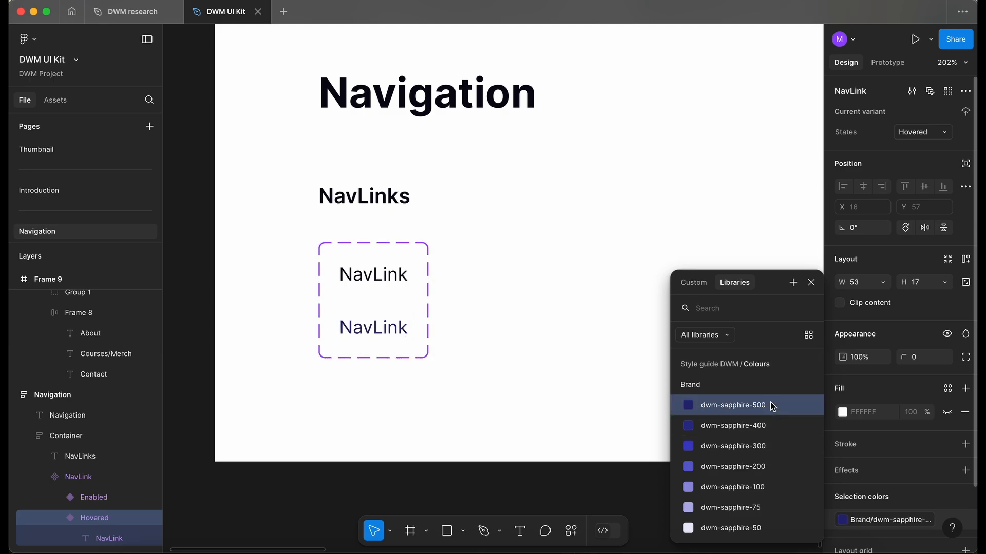
pyautogui.click(771, 447)
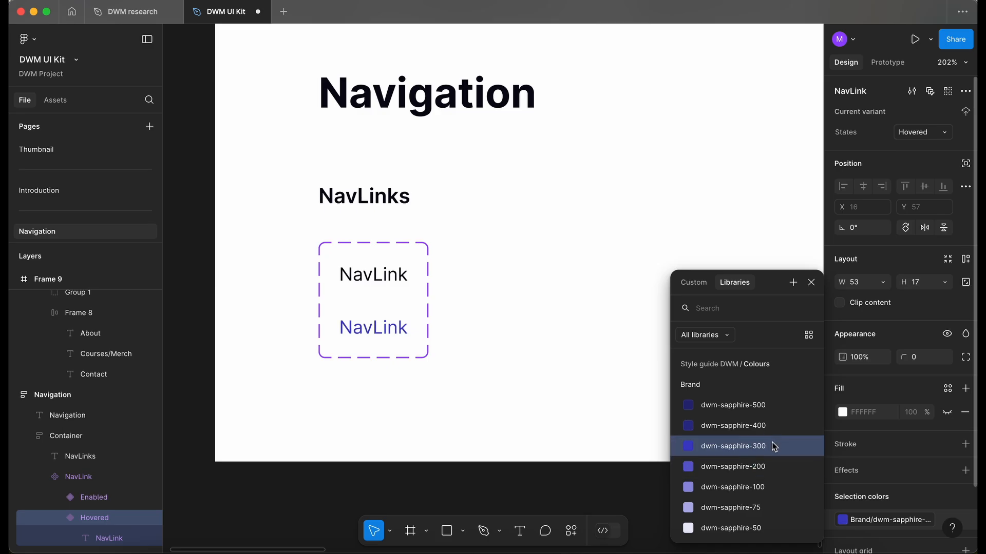
pyautogui.click(347, 409)
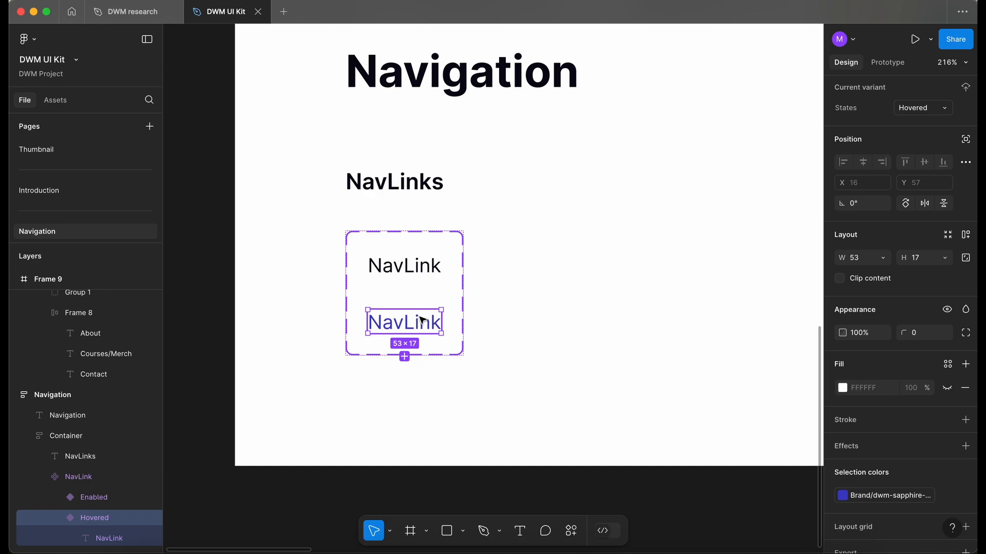
# Step: Add a third NavLink variant and set its States value to Focused
pyautogui.click(404, 356)
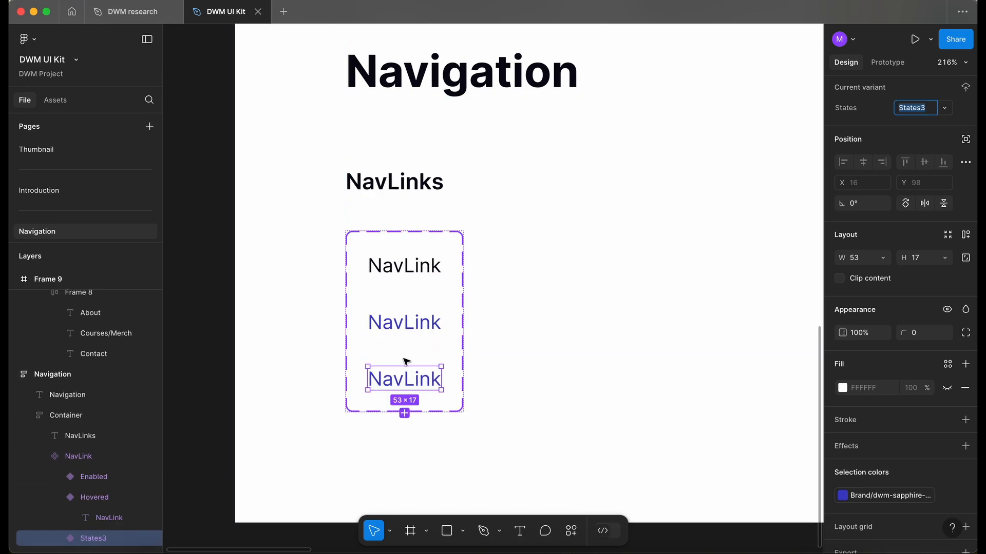
pyautogui.scroll(-3, 409, 346)
pyautogui.scroll(3, 413, 348)
pyautogui.write('F')
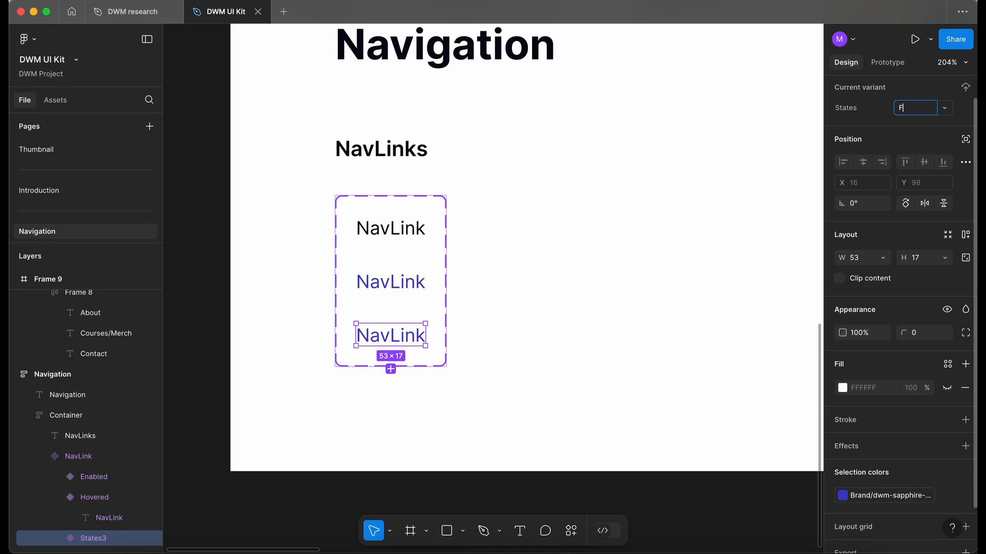
pyautogui.write('ocused')
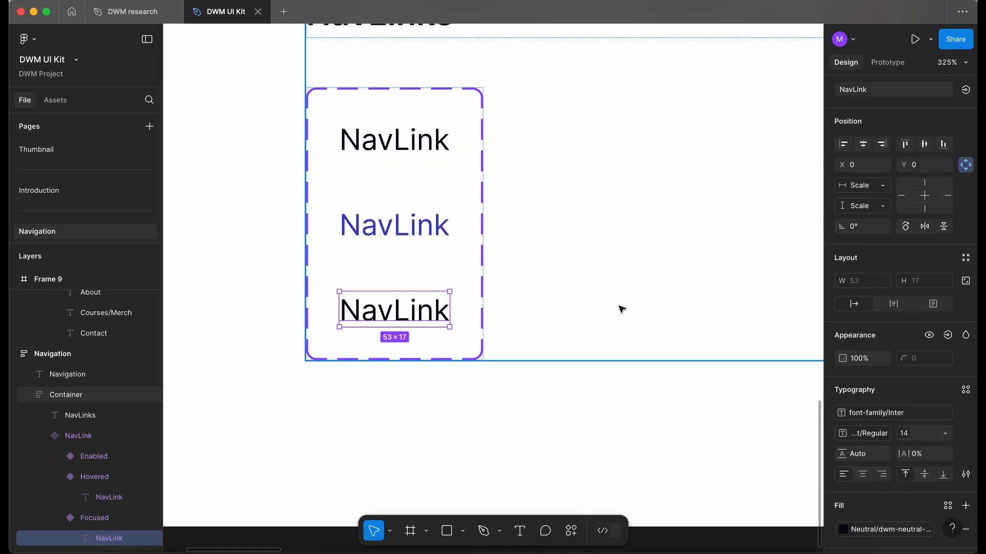
# Step: Add a fourth NavLink variant and set its States value to Activated
pyautogui.scroll(-2, 470, 264)
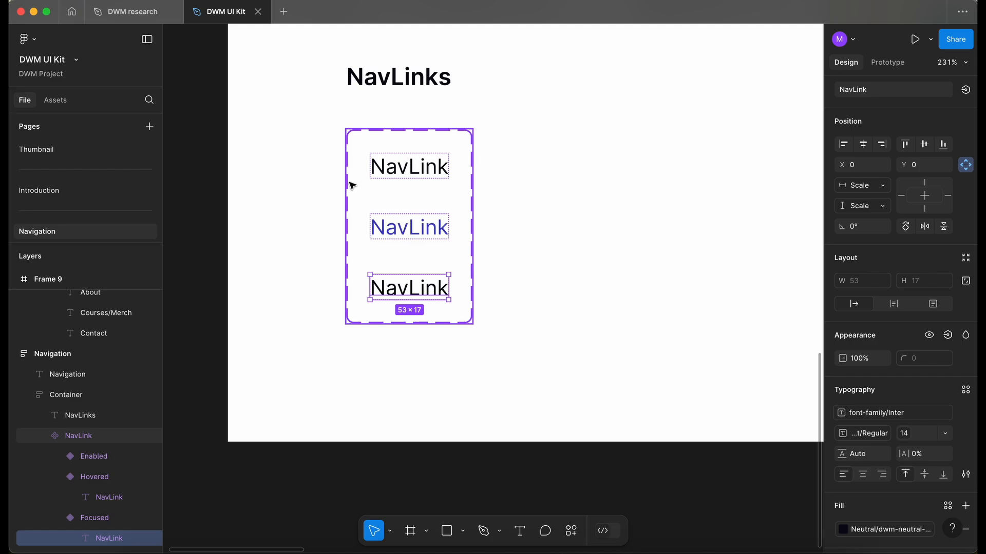
pyautogui.click(428, 239)
pyautogui.click(408, 290)
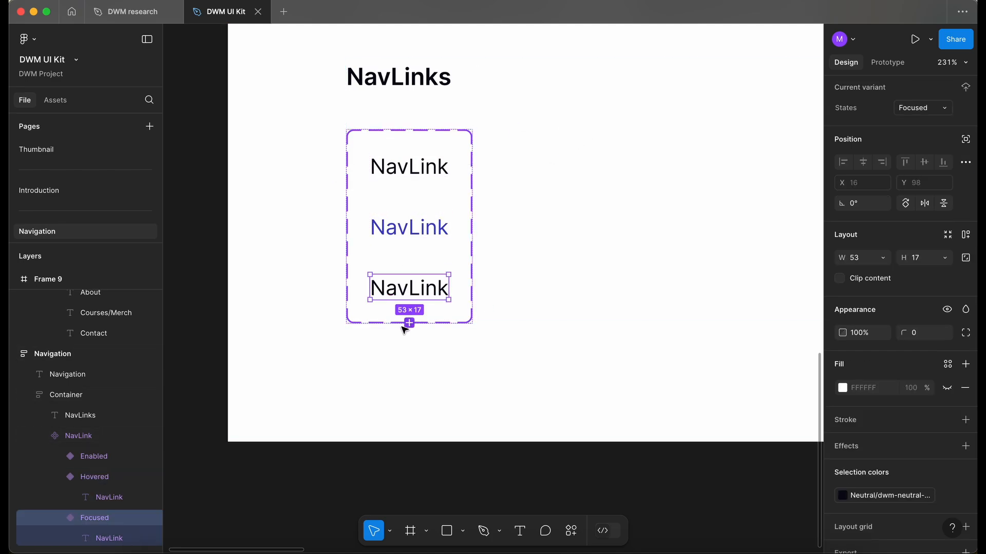
pyautogui.click(409, 323)
pyautogui.write('Activated')
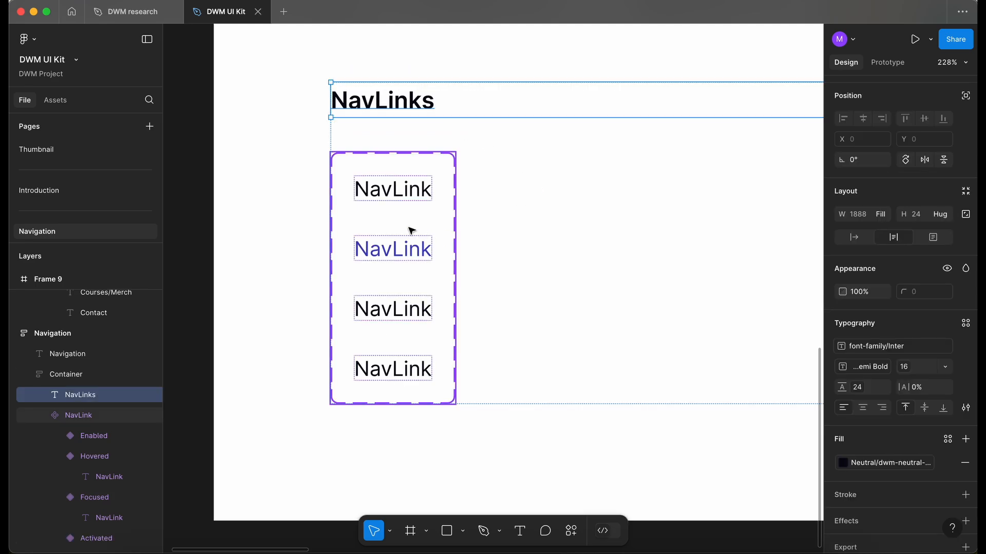
# Step: Edit the States variant property and reorder its values so Enabled comes first
pyautogui.scroll(-3, 468, 115)
pyautogui.scroll(3, 468, 114)
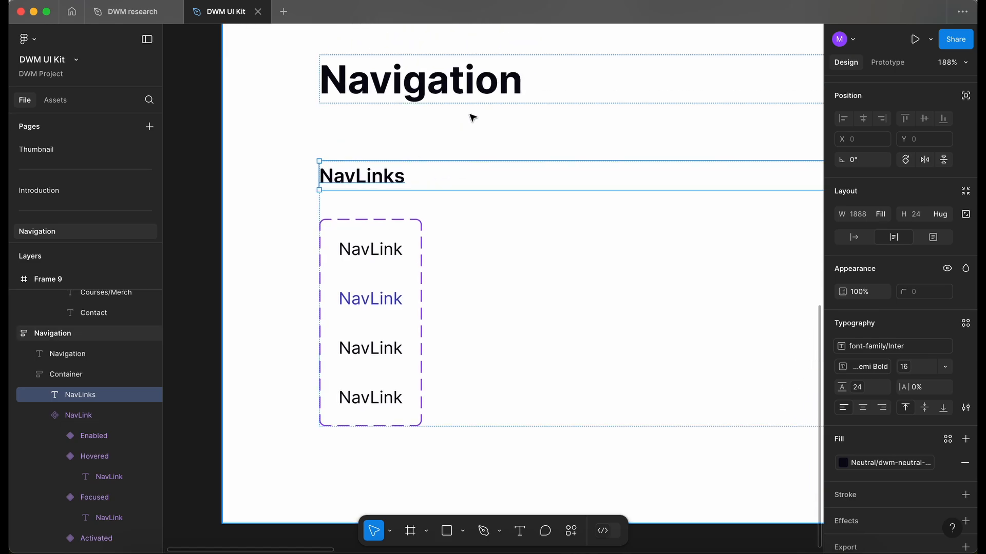
pyautogui.click(419, 248)
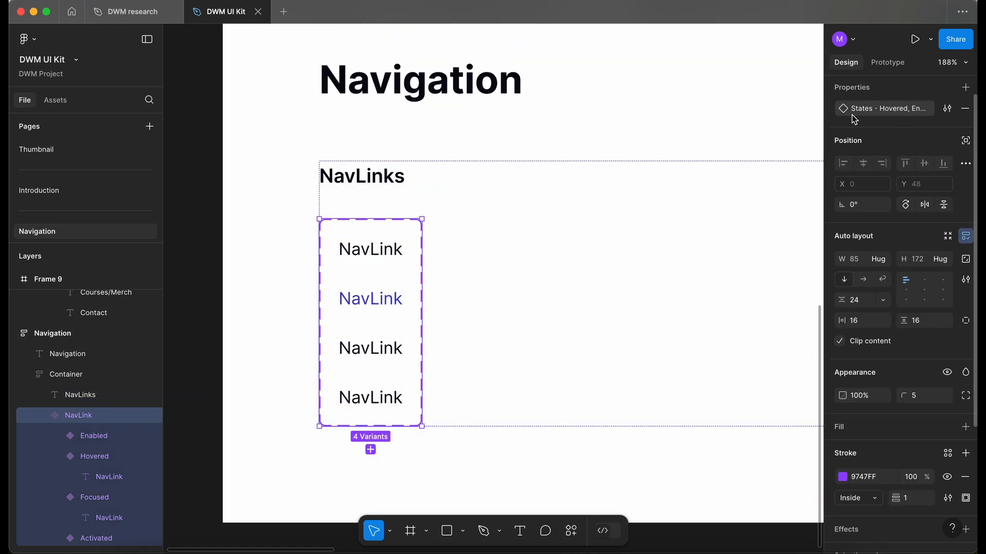
pyautogui.click(947, 108)
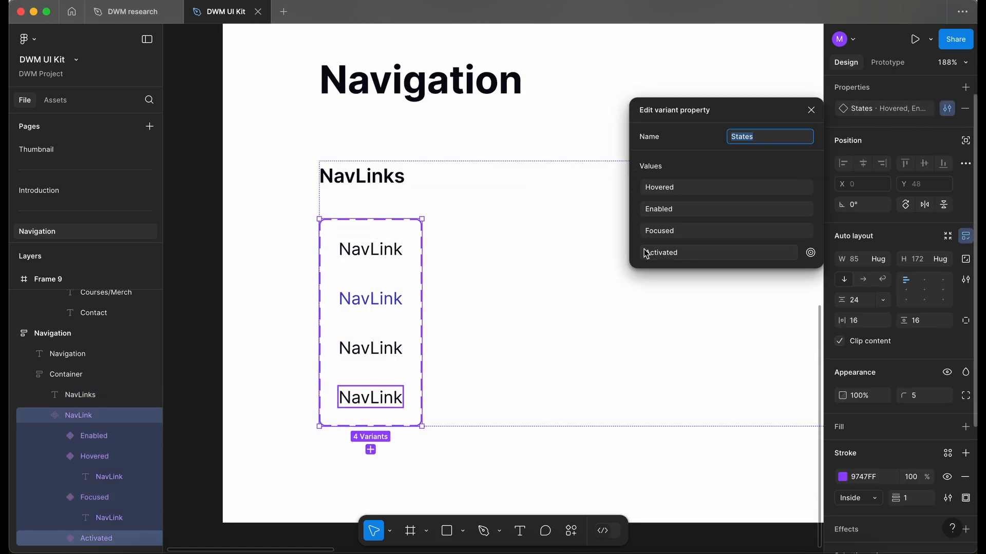
pyautogui.moveTo(635, 209); pyautogui.dragTo(636, 181)
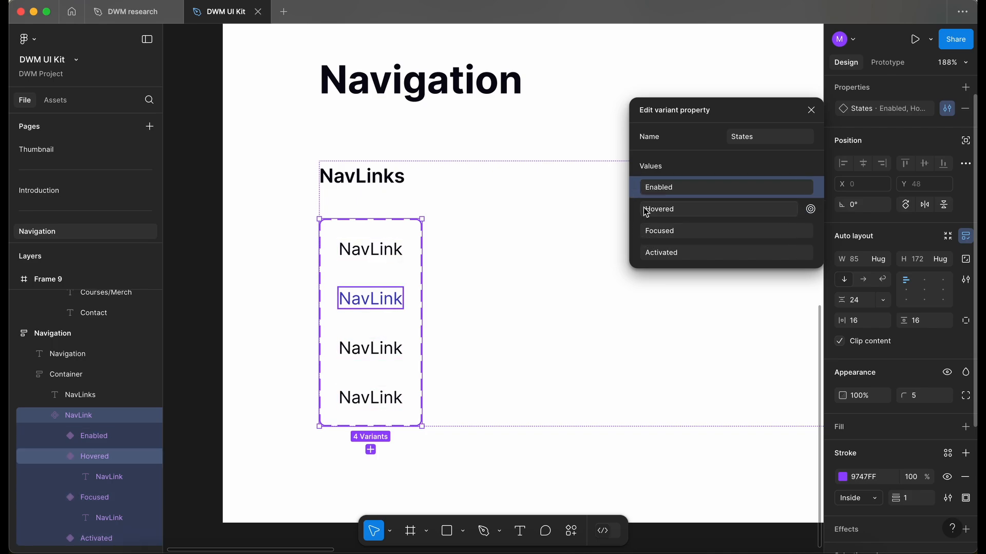
pyautogui.click(519, 356)
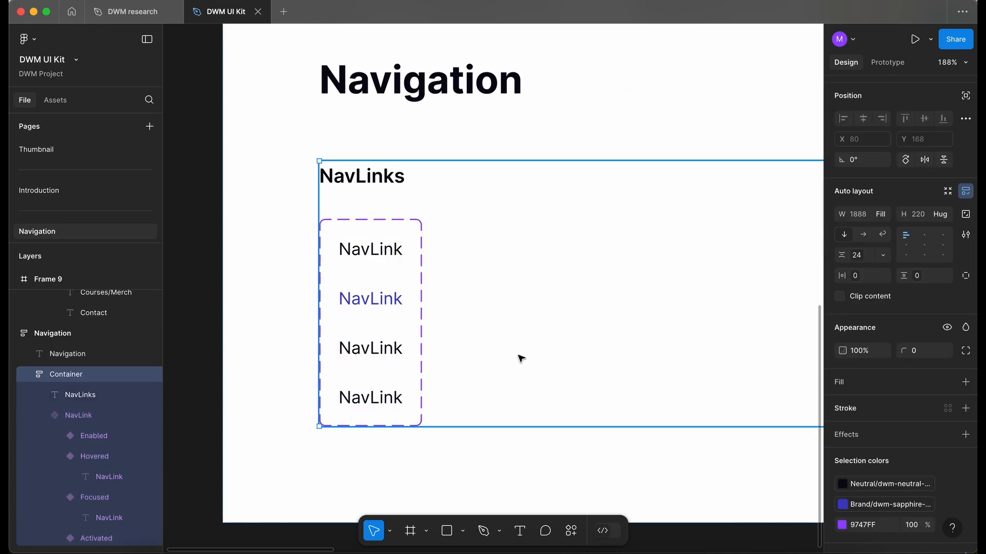
# Step: Duplicate the NavLinks heading, set it to Regular weight, and change its text to Default
pyautogui.click(351, 183)
pyautogui.press('super+d')
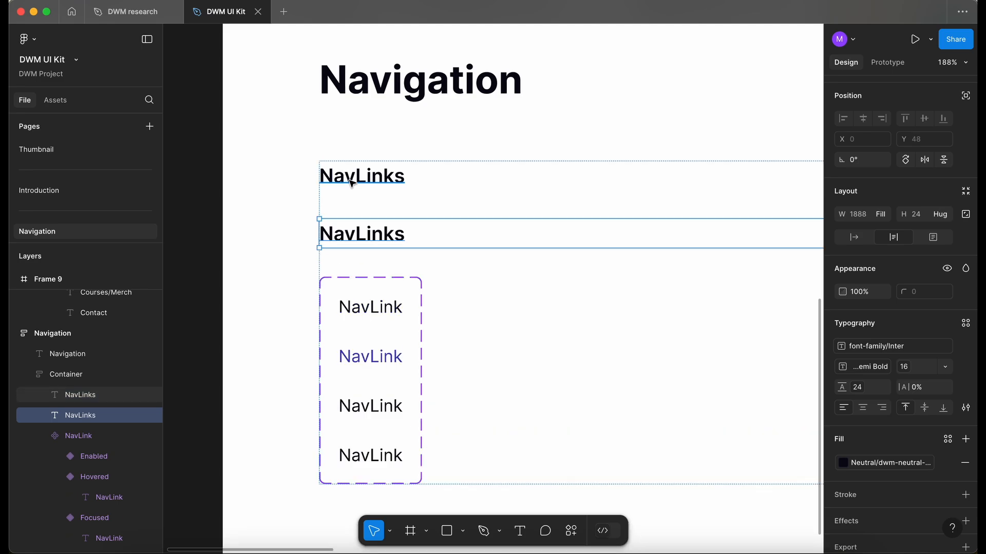
pyautogui.click(871, 376)
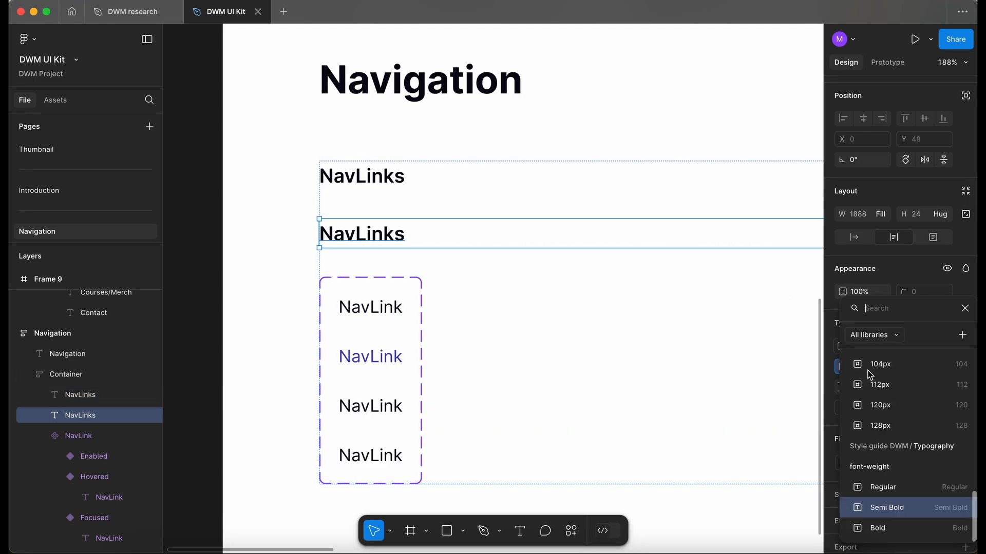
pyautogui.click(899, 492)
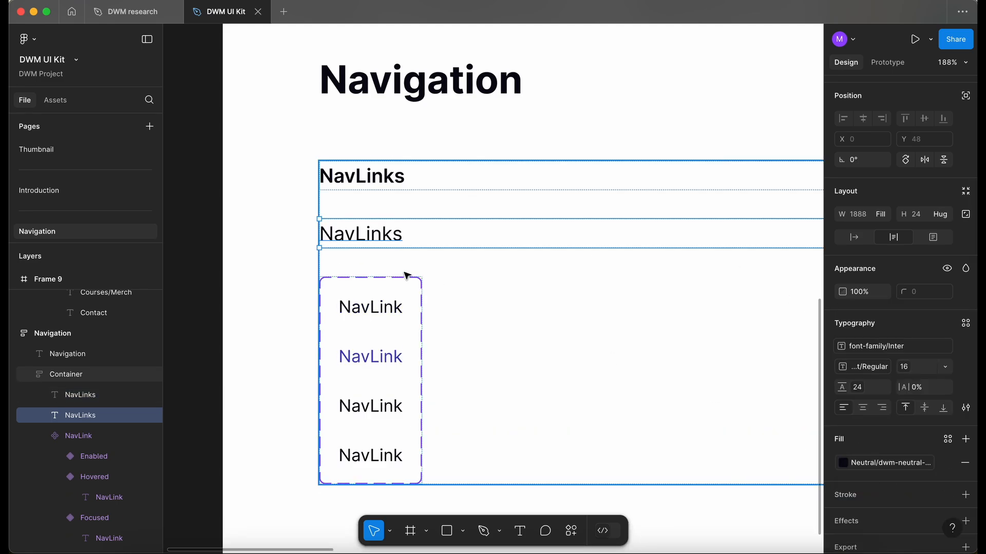
pyautogui.press('Return')
pyautogui.write('Default')
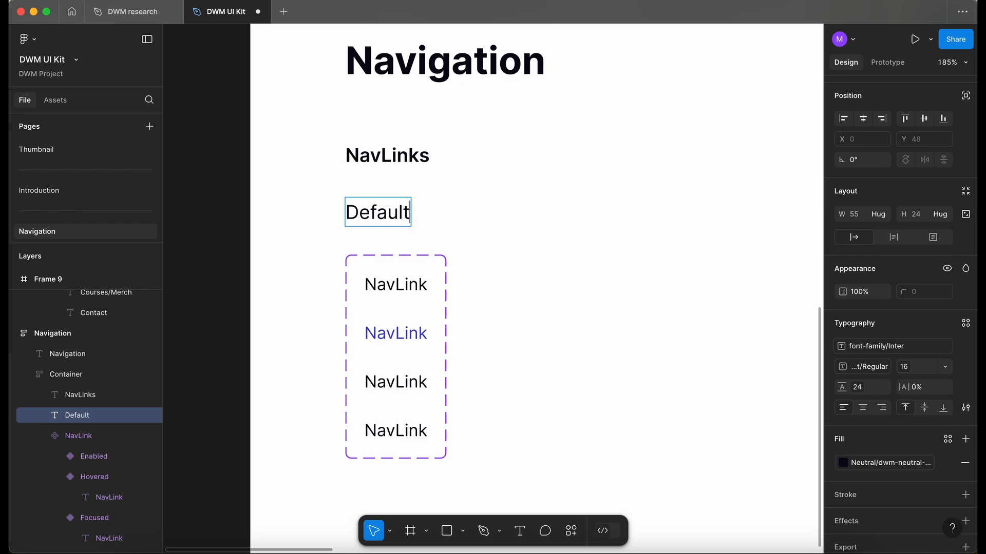
pyautogui.press('Escape')
# Step: Duplicate the Default label so four labels stack in an auto layout column beside the variants
pyautogui.press('super+d')
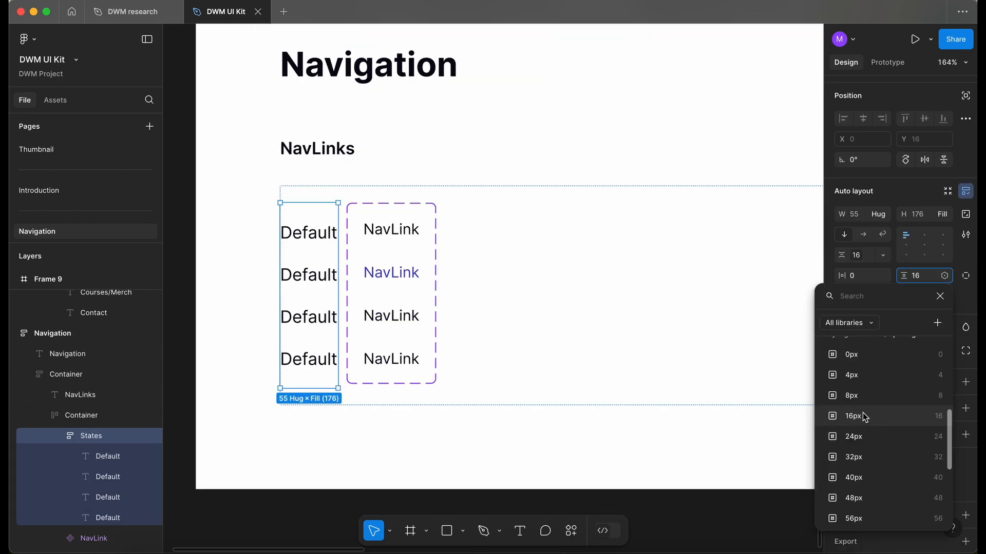
pyautogui.click(862, 413)
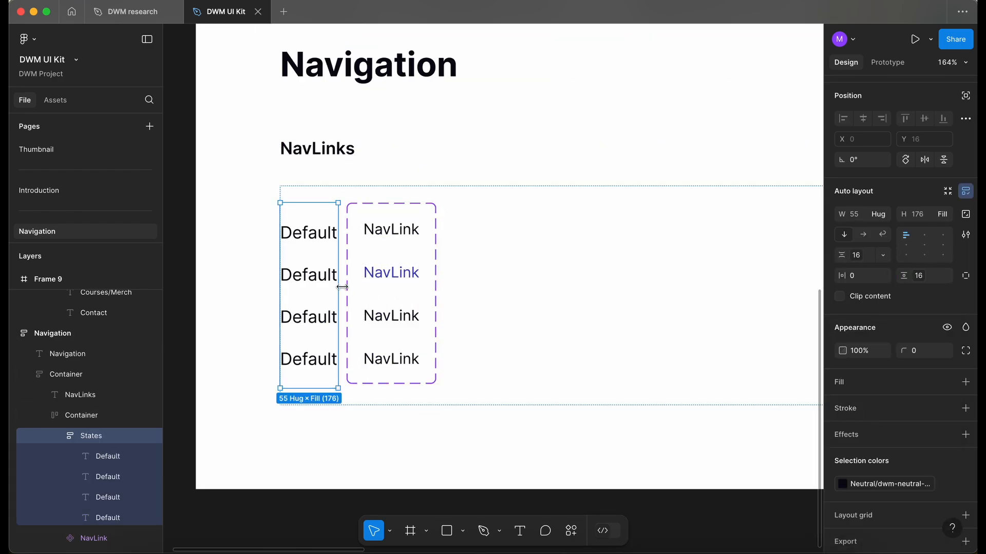
# Step: Select all four Default labels and open their text style options
pyautogui.click(309, 235)
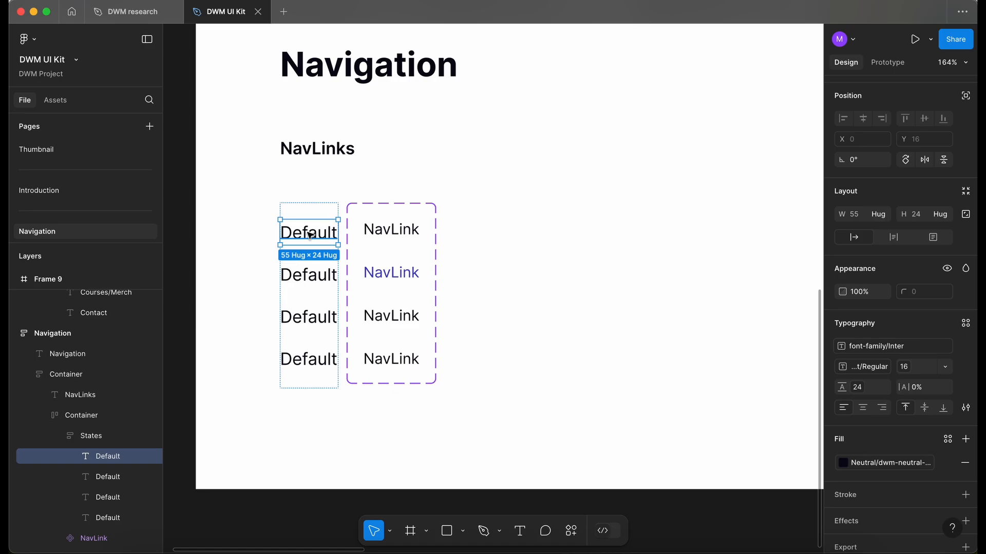
pyautogui.keyDown('shift'); pyautogui.click(309, 275); pyautogui.keyUp('shift')
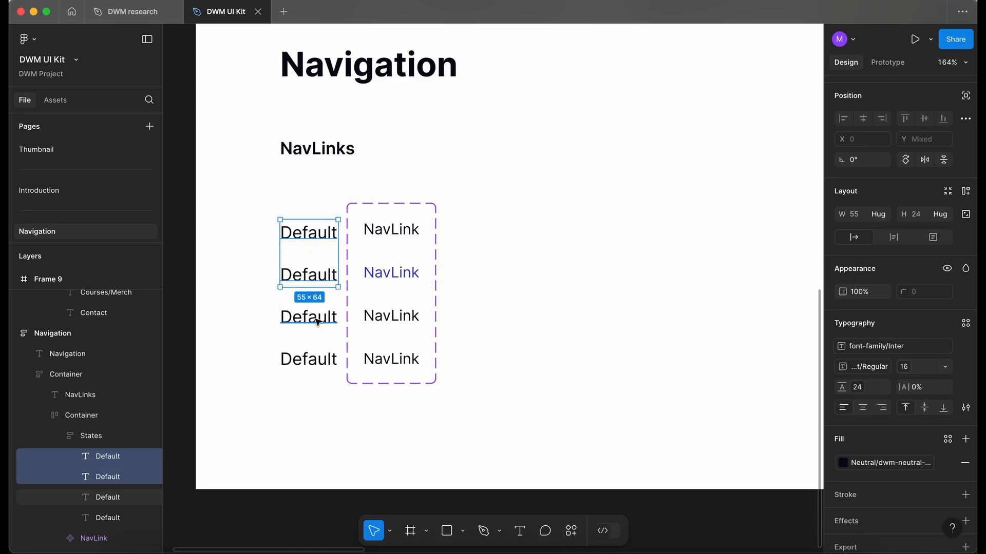
pyautogui.keyDown('shift'); pyautogui.click(312, 316); pyautogui.keyUp('shift')
pyautogui.keyDown('shift'); pyautogui.click(317, 361); pyautogui.keyUp('shift')
pyautogui.click(905, 369)
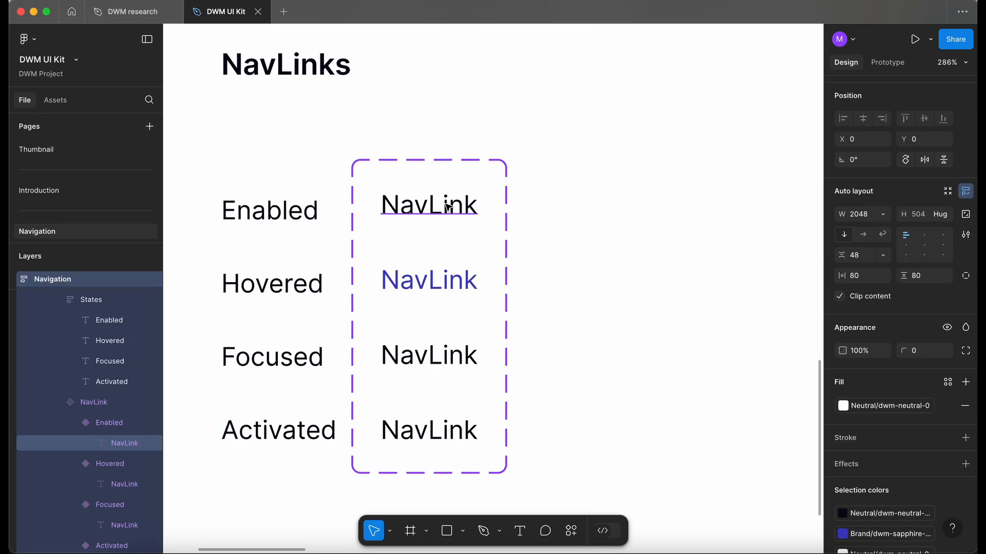
pyautogui.click(451, 203)
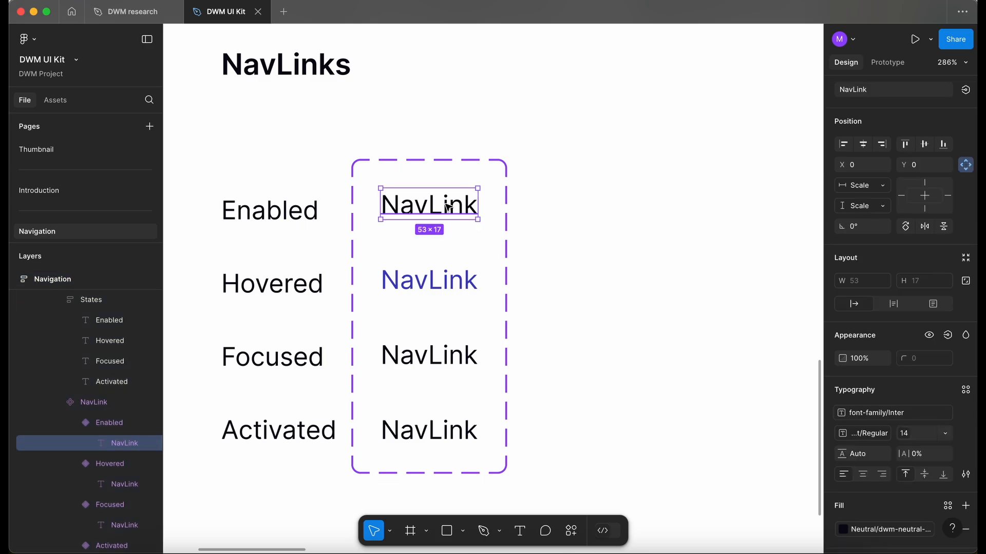
# Step: Set the Hovered NavLink variant's text fill to the dwm-sapphire-200 colour style
pyautogui.click(436, 281)
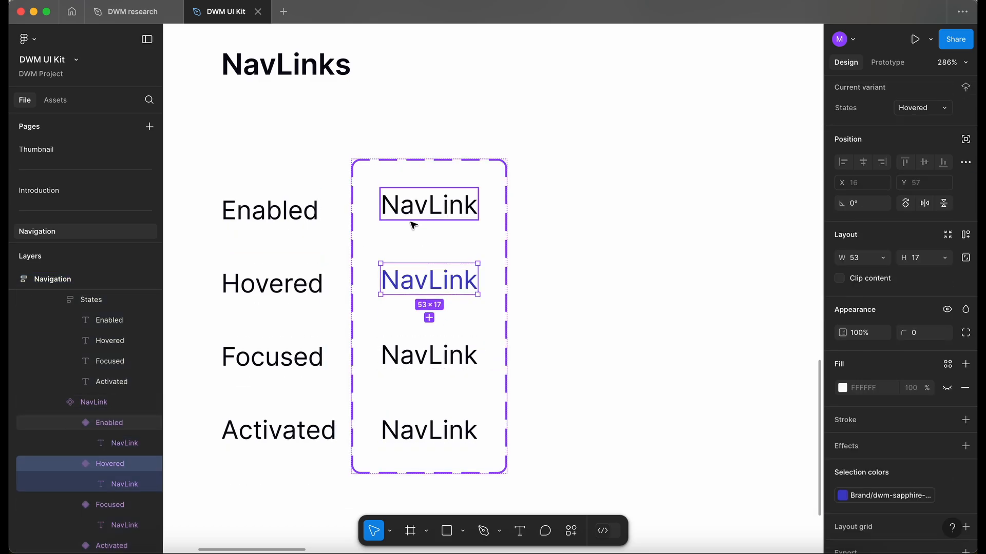
pyautogui.keyDown('ctrl'); pyautogui.scroll(-3, 411, 216); pyautogui.keyUp('ctrl')
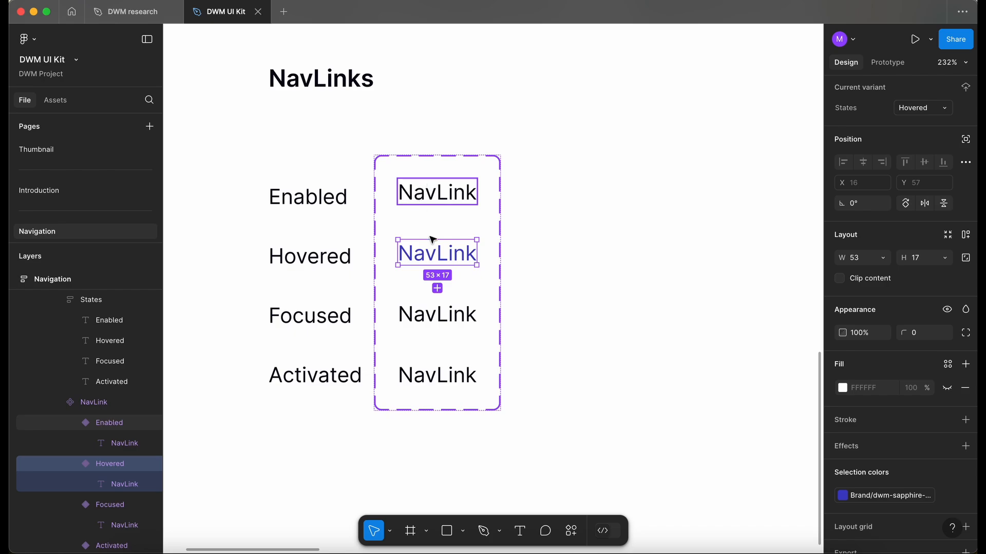
pyautogui.click(436, 380)
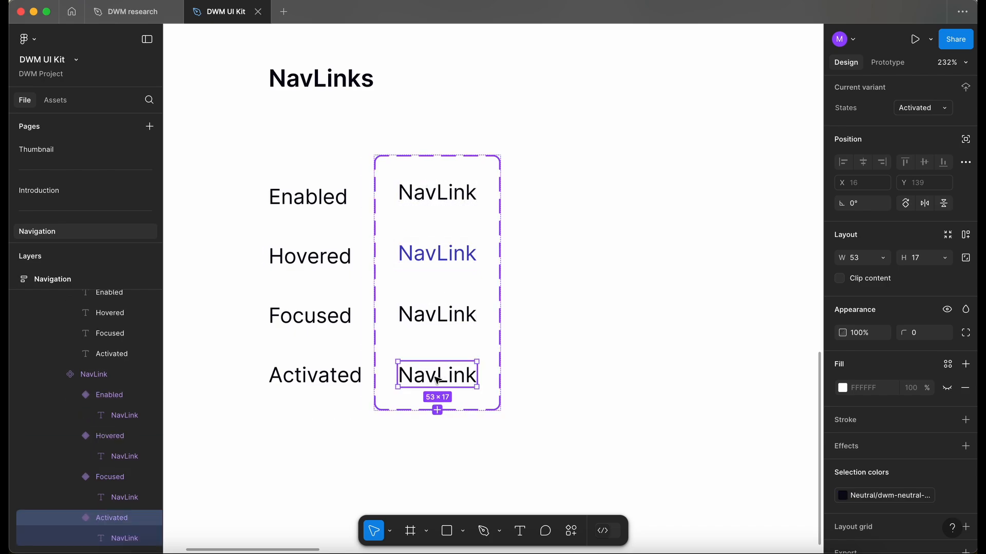
pyautogui.click(428, 257)
pyautogui.hscroll(-2, 400, 236)
pyautogui.click(464, 189)
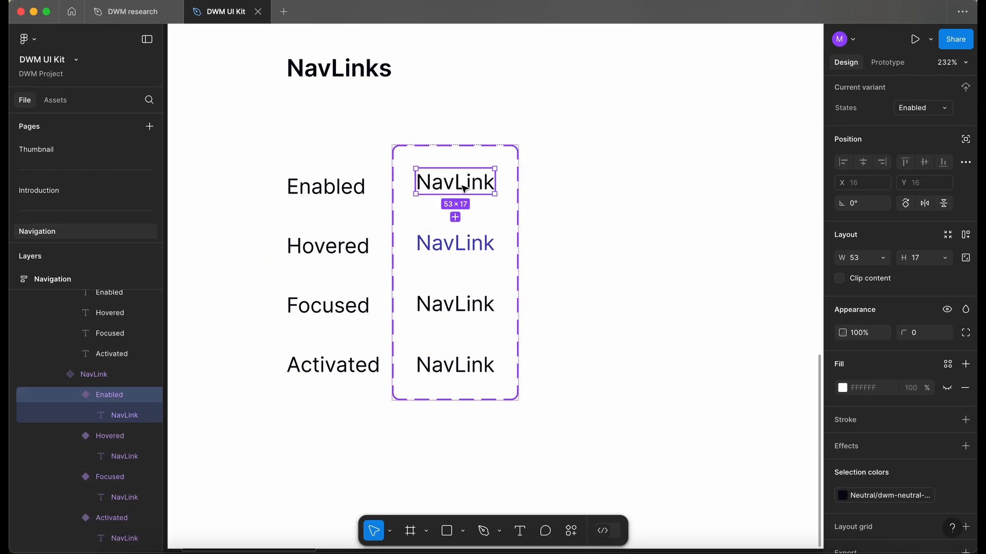
pyautogui.click(473, 248)
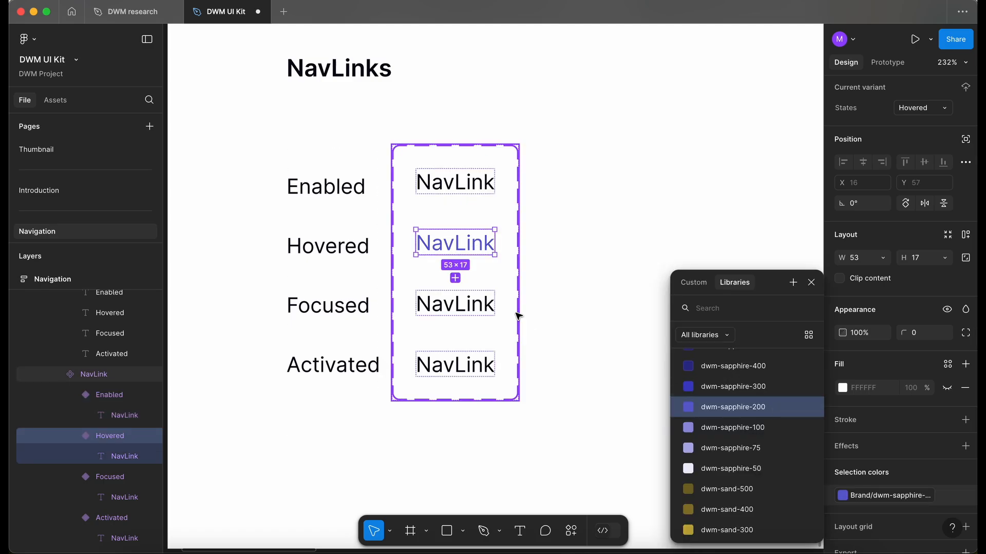
pyautogui.click(587, 301)
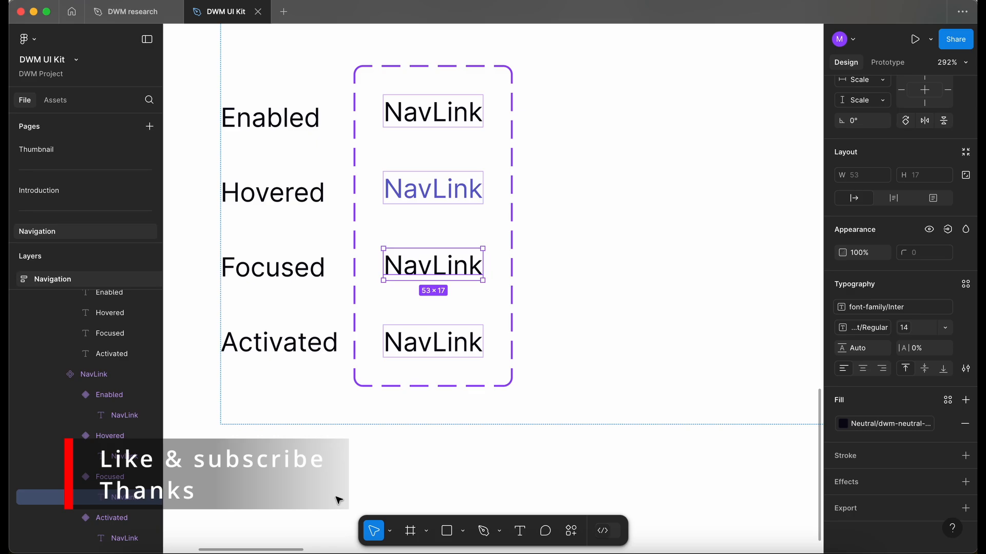
# Step: Wrap the Focused NavLink text in an auto layout container with 4 px padding, 4 px corner radius and a 1 px neutral stroke
pyautogui.hotkey('shift', 'a')
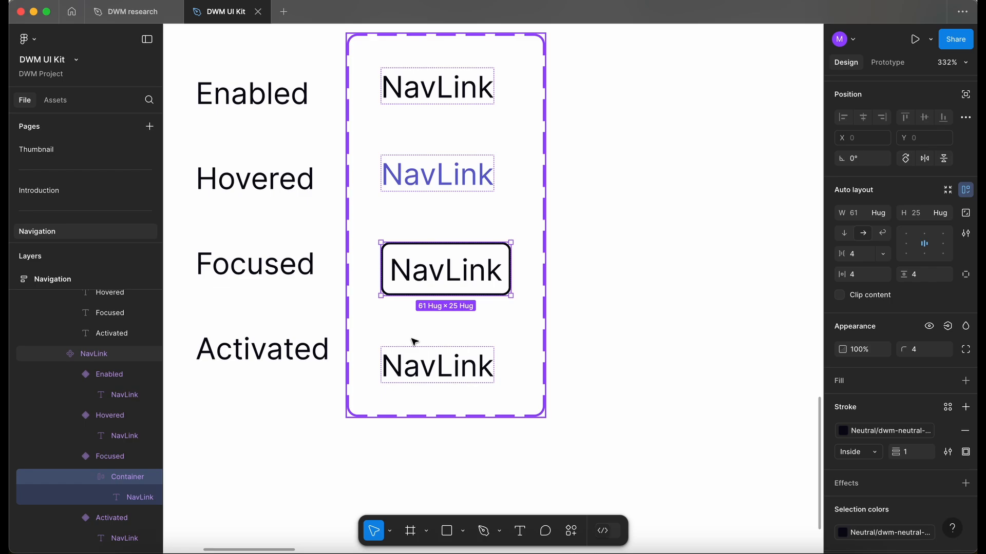
pyautogui.click(631, 269)
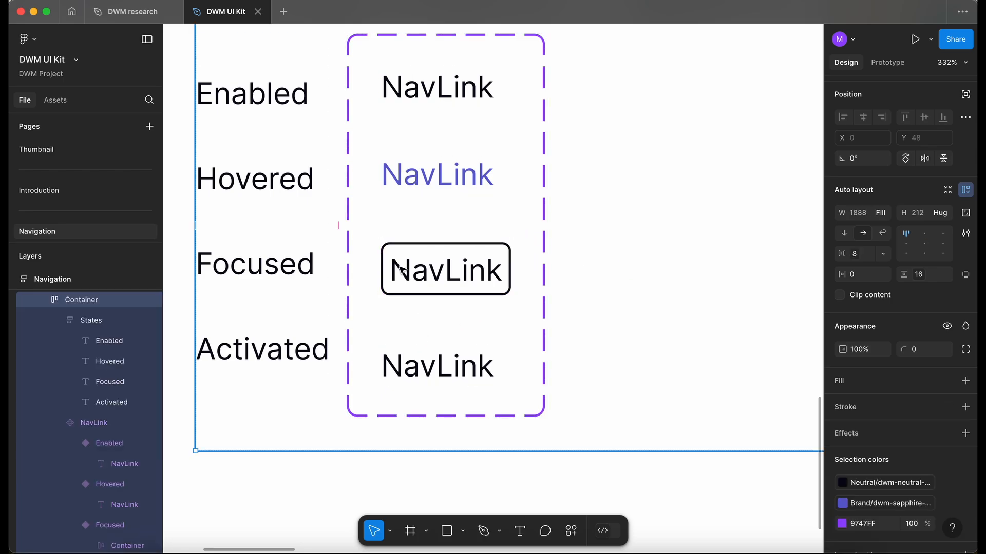
pyautogui.keyDown('super'); pyautogui.click(441, 277); pyautogui.keyUp('super')
pyautogui.press('alt')
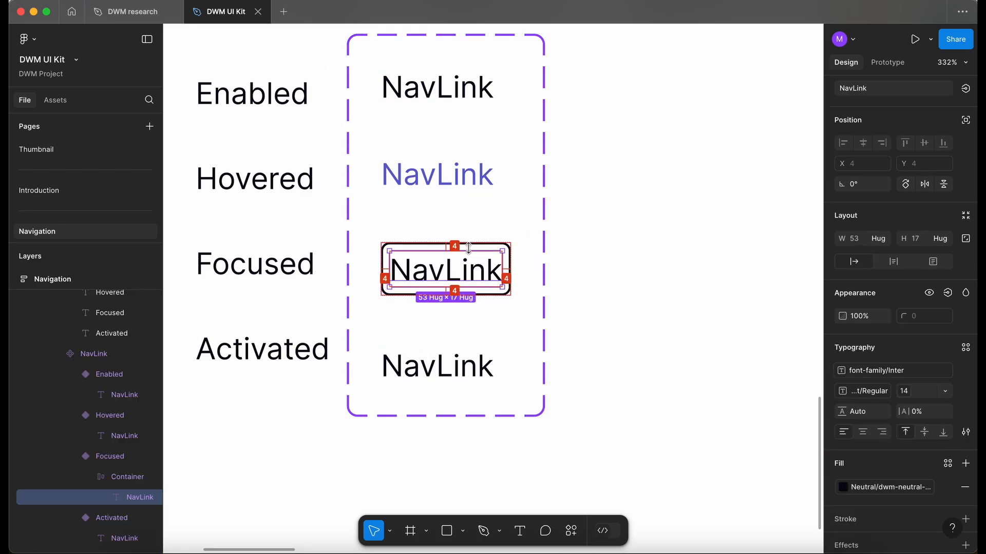
# Step: Set the Activated NavLink variant's text weight to the Semi Bold font-weight style
pyautogui.click(439, 375)
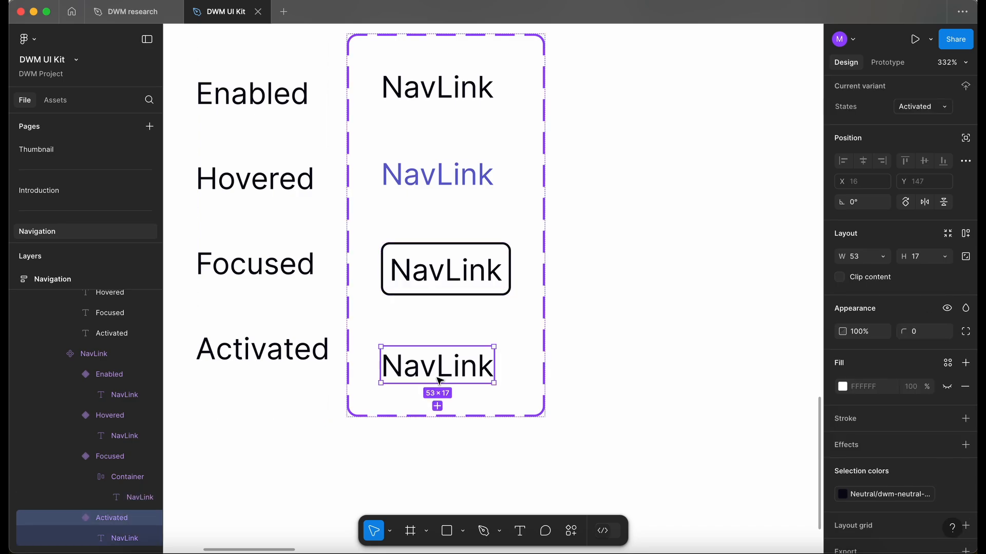
pyautogui.click(452, 265)
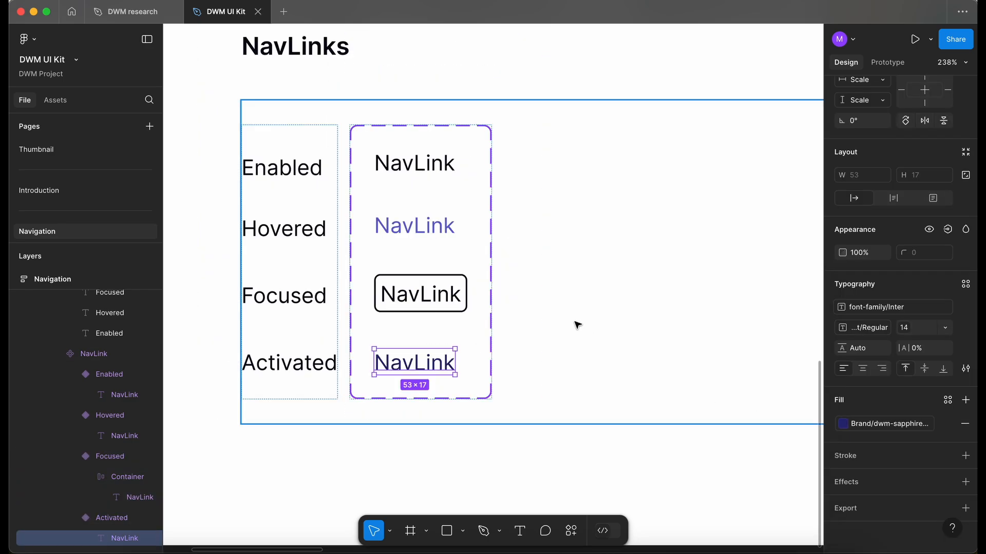
pyautogui.click(856, 327)
pyautogui.scroll(-1, 904, 504)
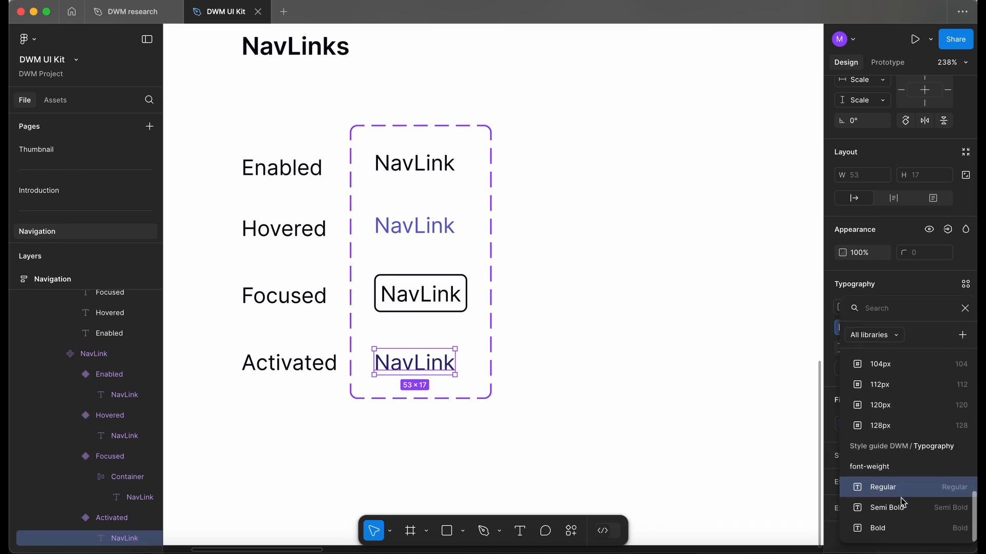
pyautogui.click(894, 528)
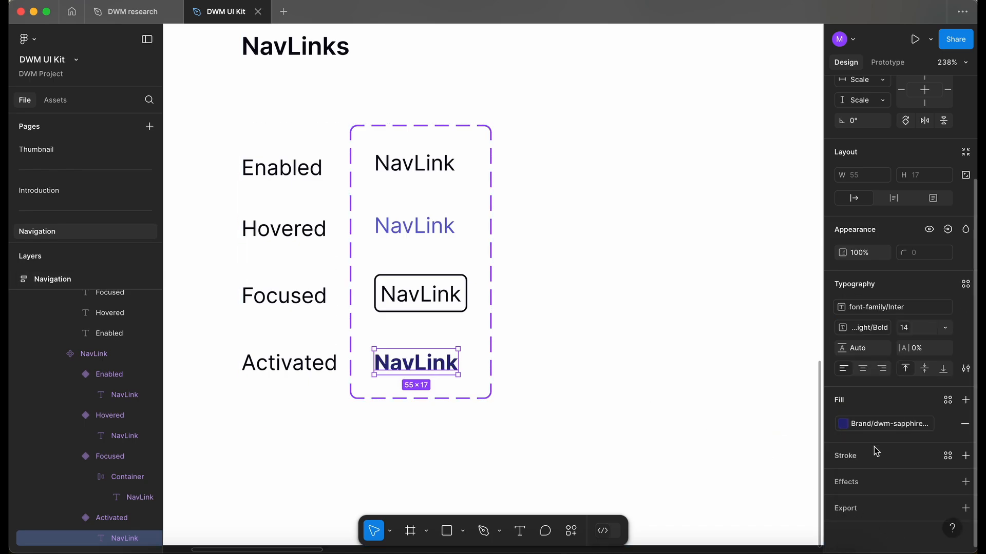
pyautogui.click(875, 425)
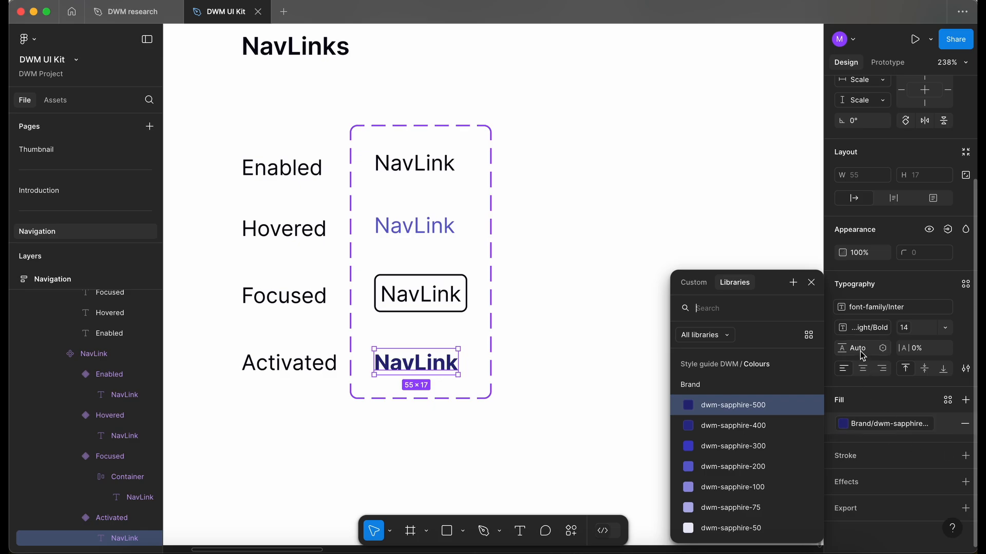
pyautogui.click(861, 334)
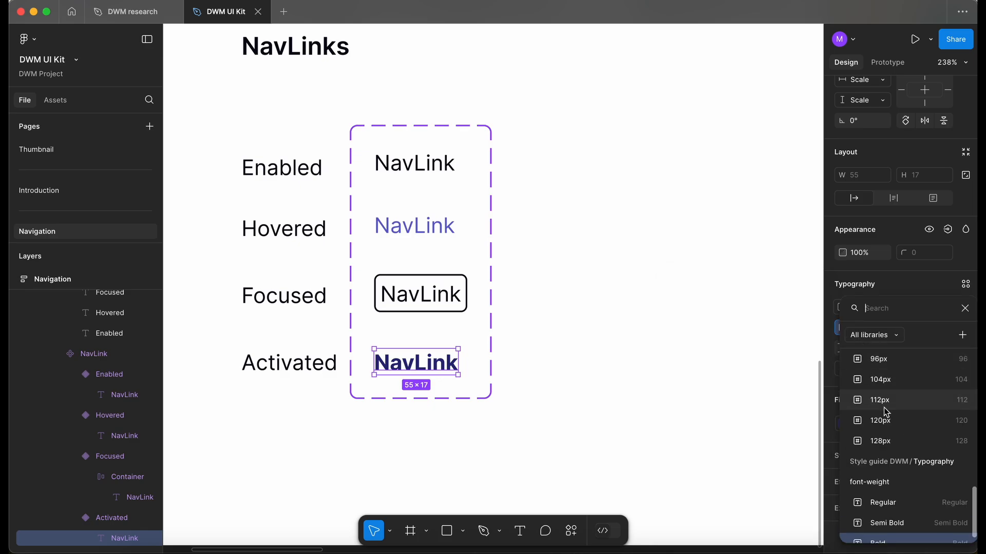
pyautogui.click(894, 521)
# Step: Compare the text fill colours of the Hovered and Activated NavLink variants
pyautogui.click(598, 362)
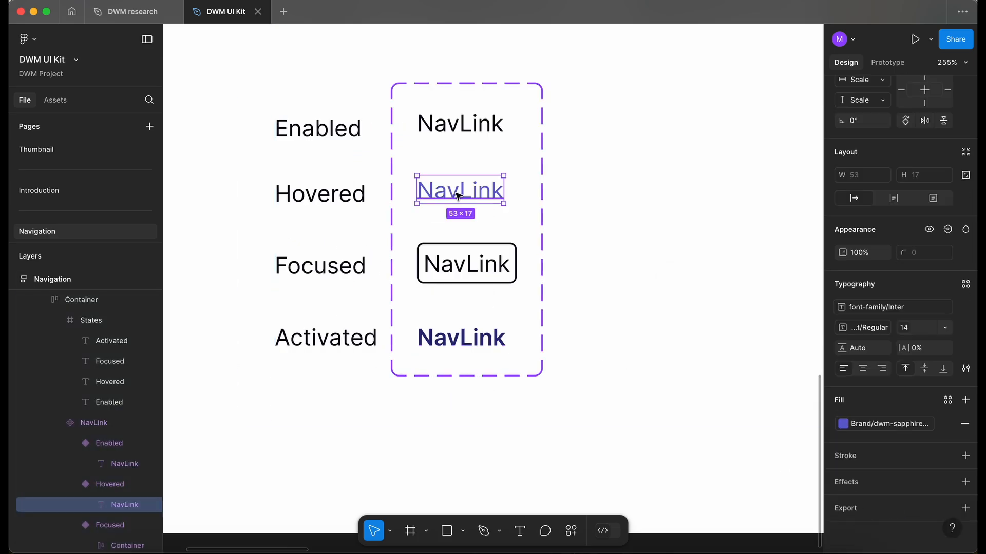
pyautogui.click(879, 425)
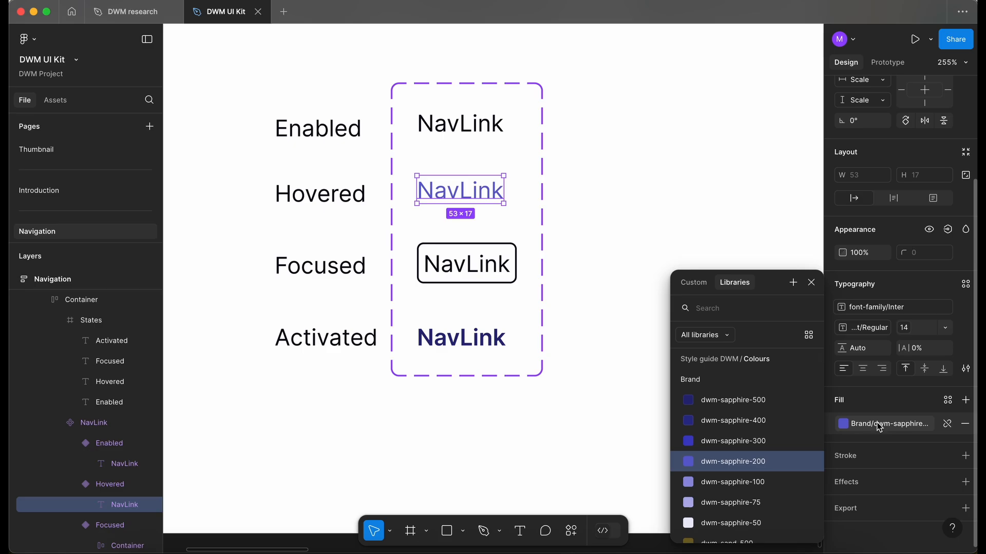
pyautogui.click(462, 340)
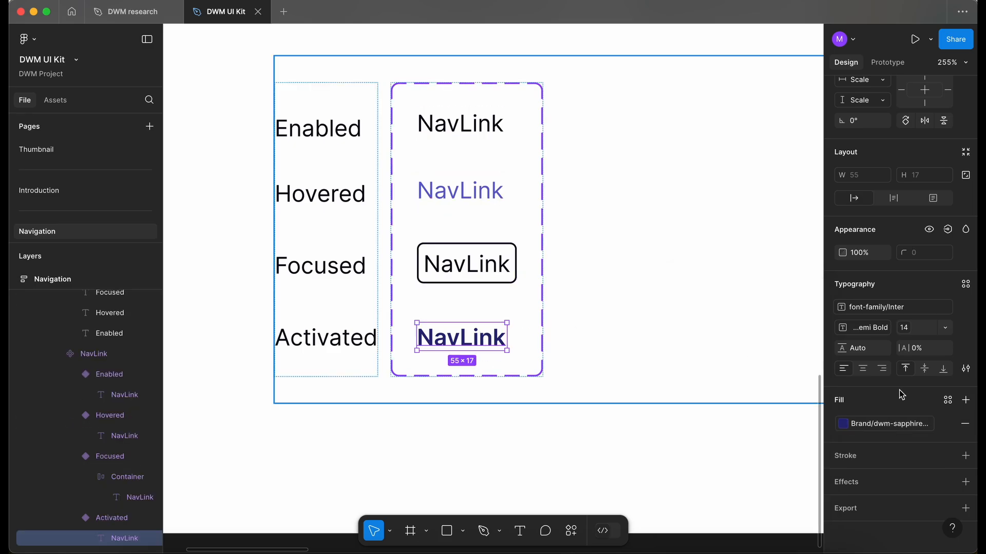
pyautogui.click(888, 422)
pyautogui.click(766, 453)
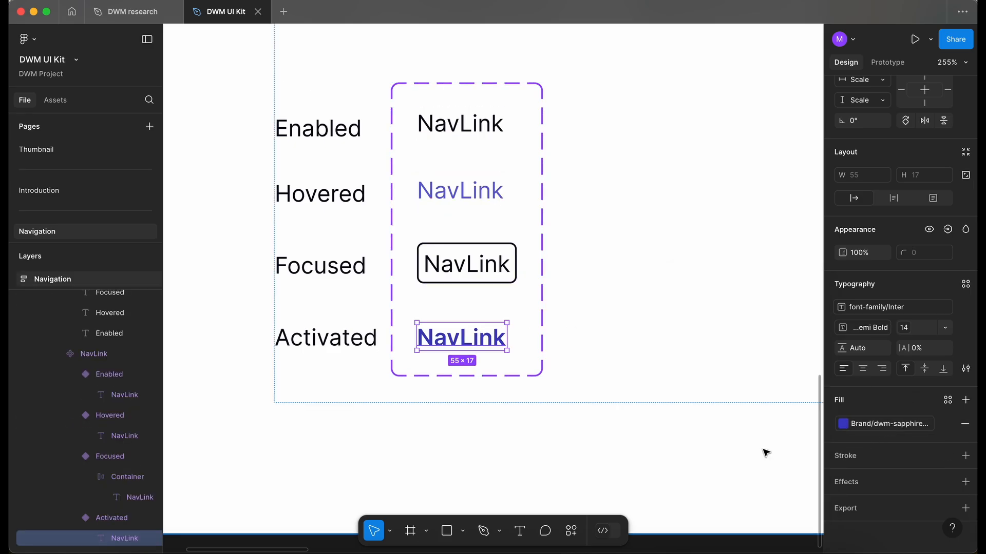
pyautogui.click(847, 425)
pyautogui.click(768, 429)
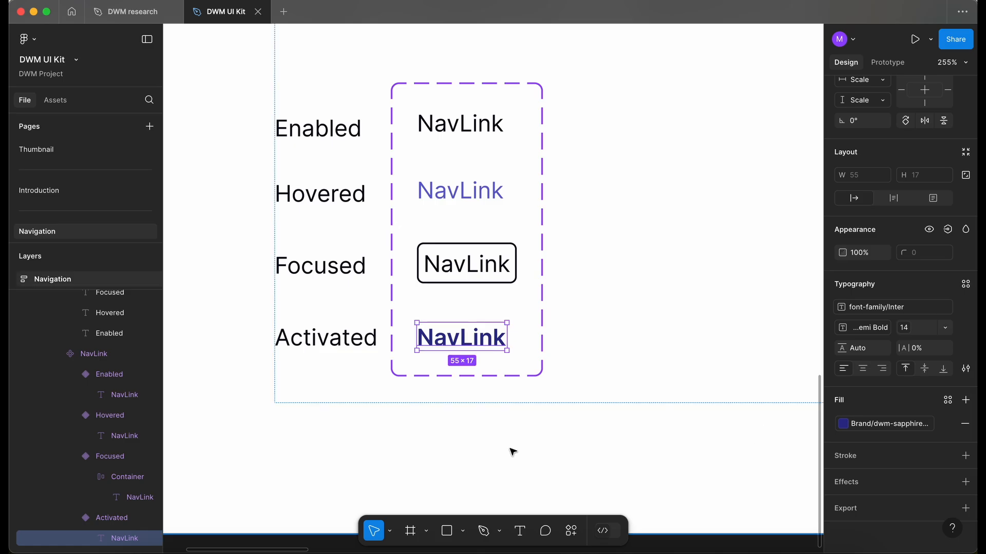
pyautogui.click(510, 452)
# Step: Delete the duplicated state labels container from the NavigationBar row
pyautogui.scroll(-3, 512, 451)
pyautogui.scroll(-1, 512, 451)
pyautogui.scroll(-4, 506, 365)
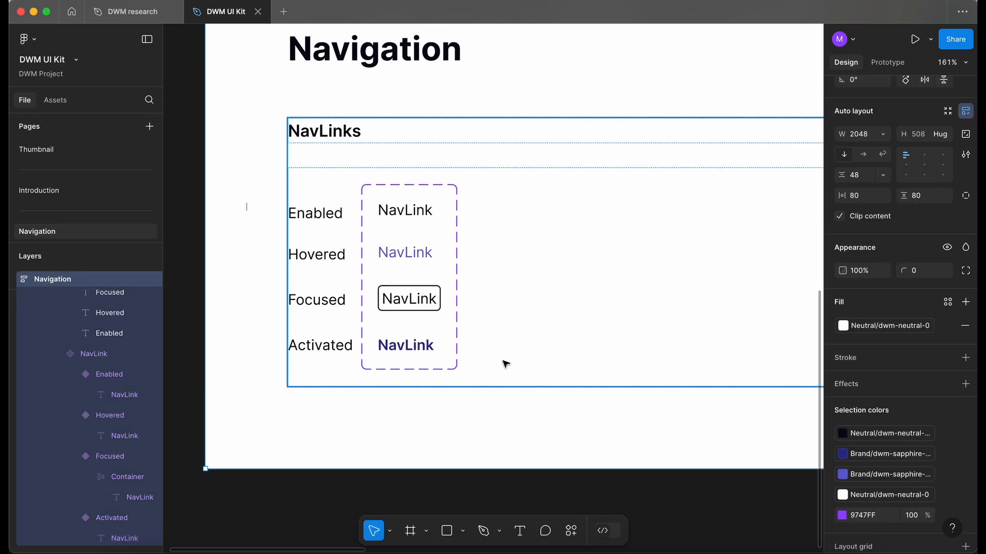
pyautogui.scroll(-2, 506, 366)
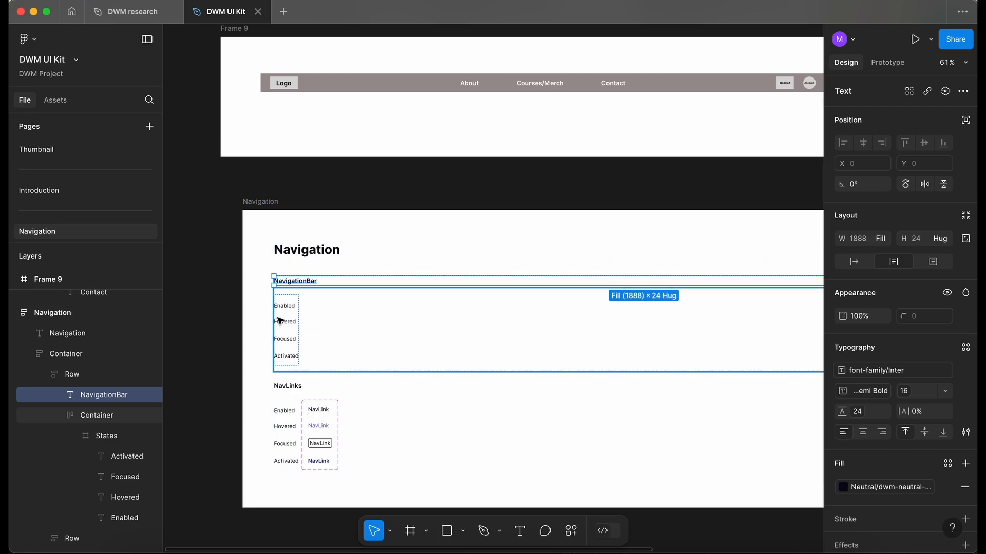
pyautogui.scroll(4, 279, 319)
pyautogui.click(280, 320)
pyautogui.doubleClick(280, 319)
pyautogui.press('Delete')
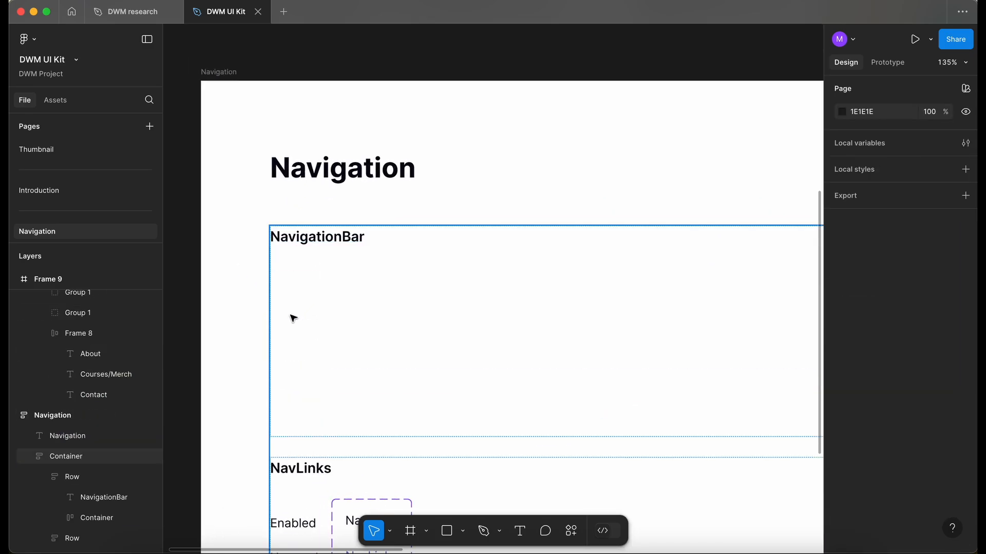
# Step: Draw a frame about 408 × 33 under the NavigationBar heading, add auto layout, and set its width to Fill
pyautogui.scroll(-1, 293, 318)
pyautogui.scroll(-5, 292, 318)
pyautogui.press('f')
pyautogui.moveTo(206, 314); pyautogui.dragTo(379, 338)
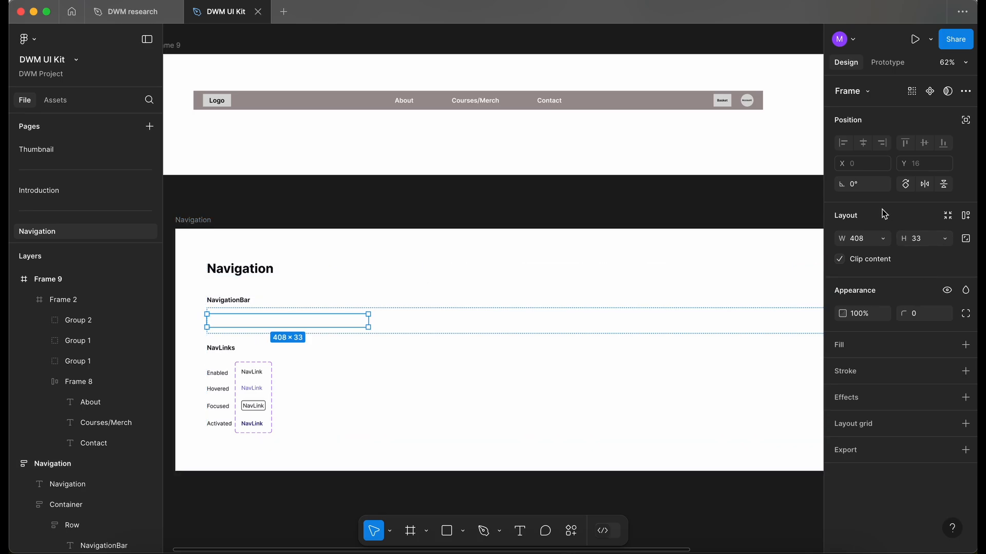
pyautogui.hotkey('shift', 'a')
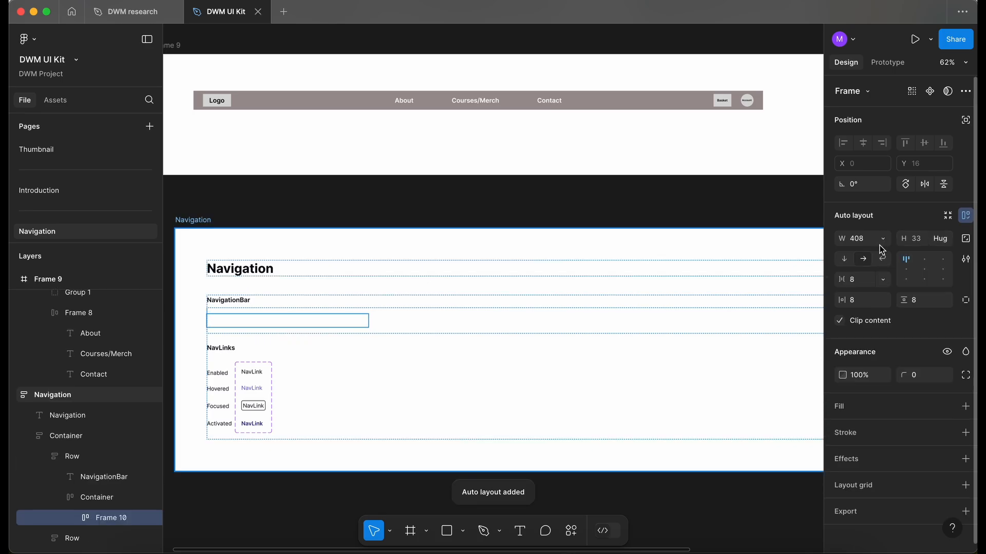
pyautogui.click(883, 248)
pyautogui.click(883, 253)
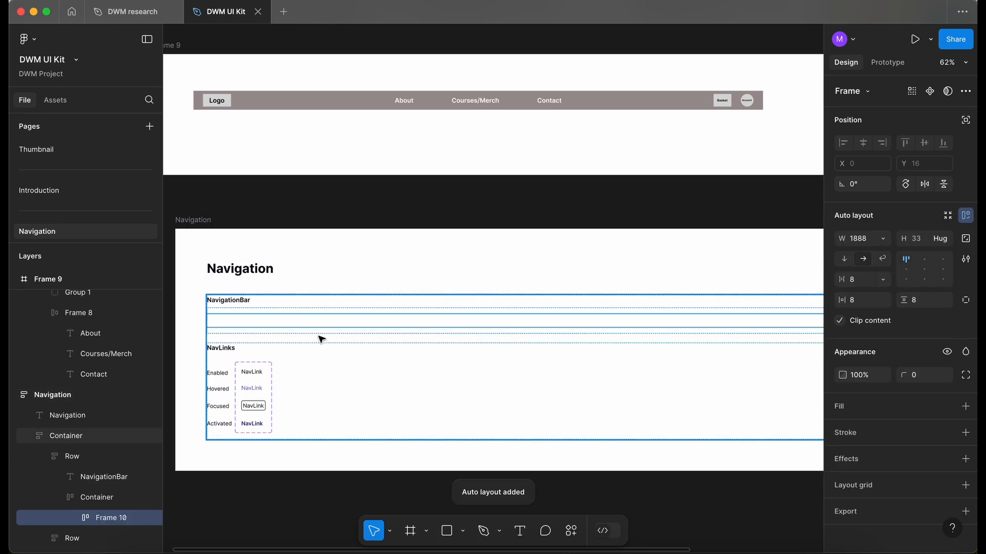
# Step: Select and copy the Enabled NavLink variant
pyautogui.scroll(3, 256, 324)
pyautogui.click(288, 377)
pyautogui.click(291, 371)
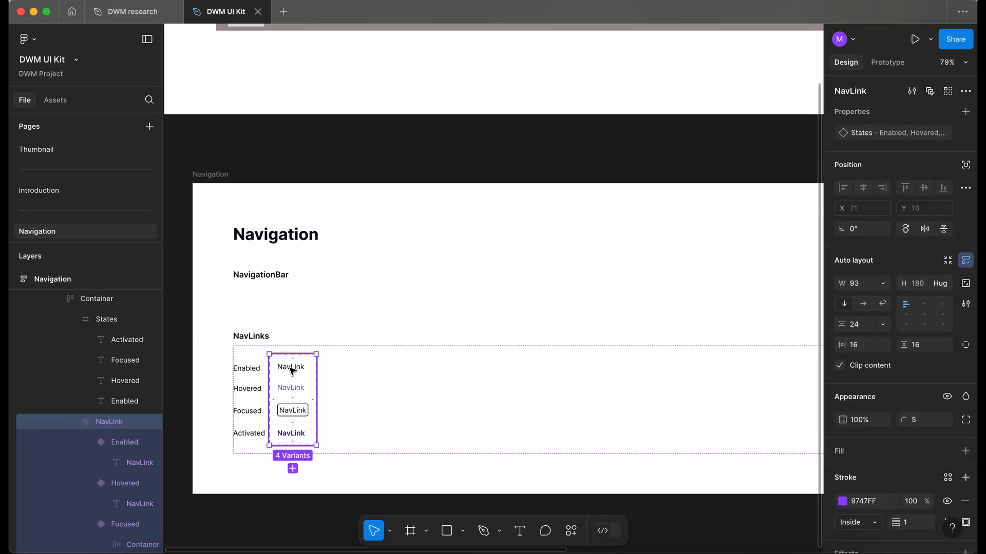
pyautogui.click(291, 371)
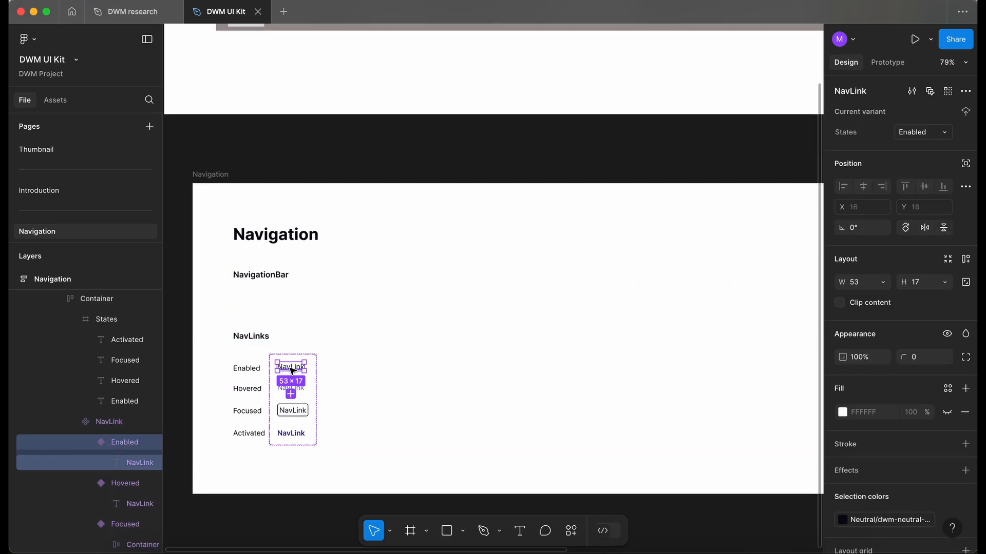
# Step: Rename the new frame in the NavigationBar row as NavigationBar
pyautogui.click(270, 299)
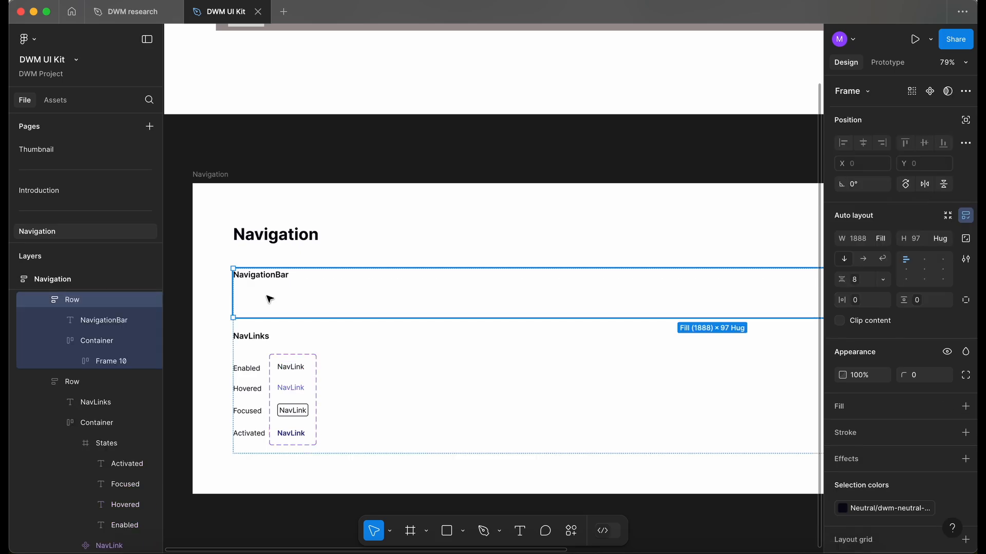
pyautogui.doubleClick(271, 280)
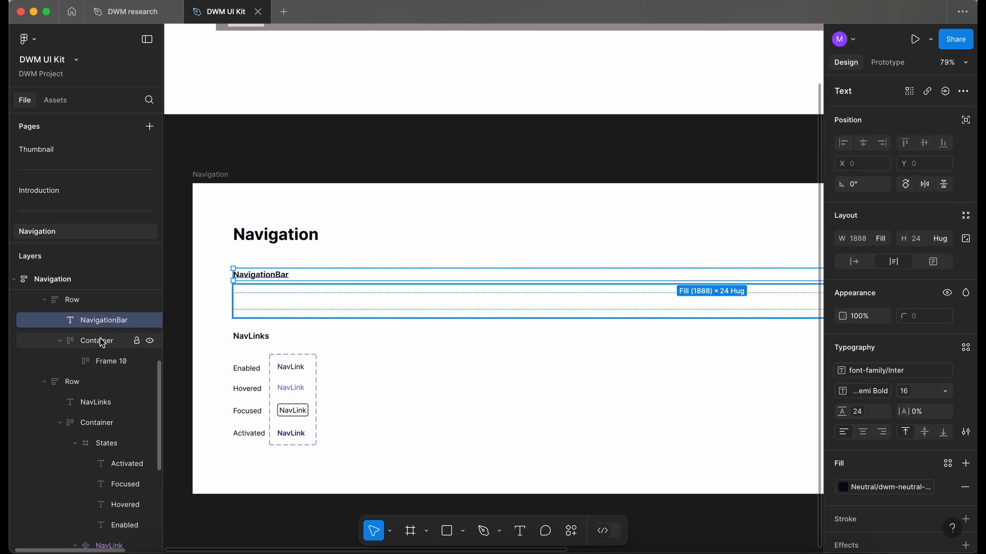
pyautogui.click(111, 361)
pyautogui.doubleClick(111, 361)
pyautogui.write('Na')
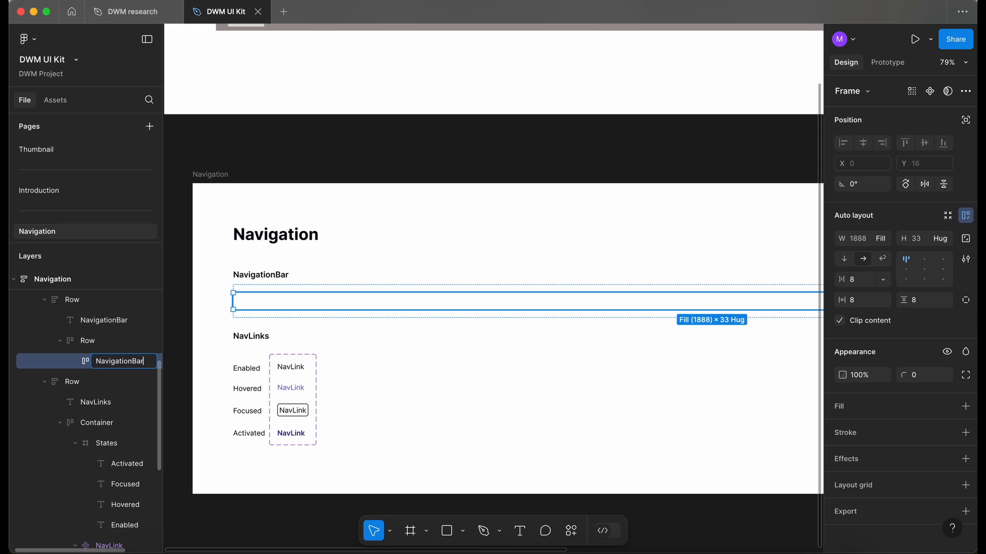
pyautogui.write('vigationBar')
pyautogui.press('Return')
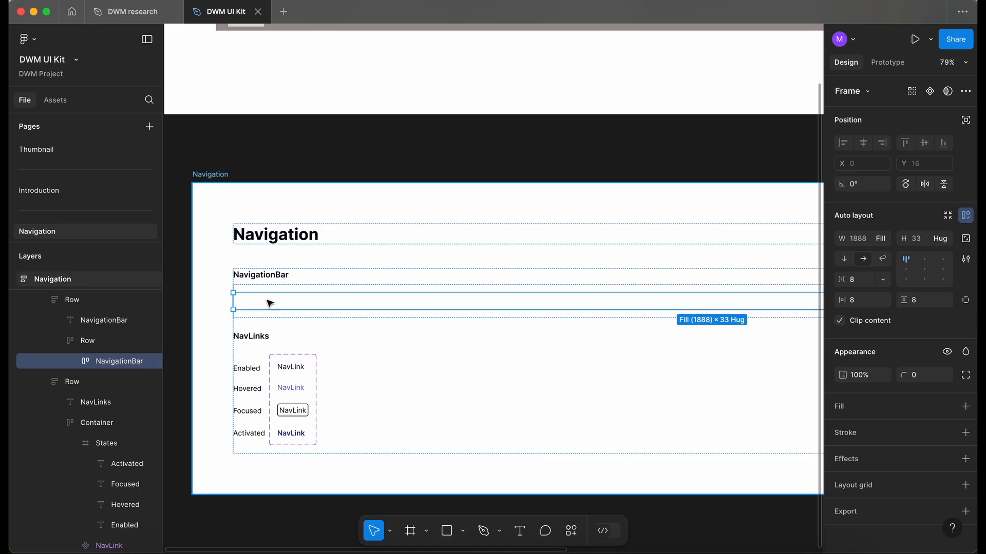
# Step: Paste a NavLink instance into the NavigationBar frame and set the frame's height to Hug
pyautogui.press('super+v')
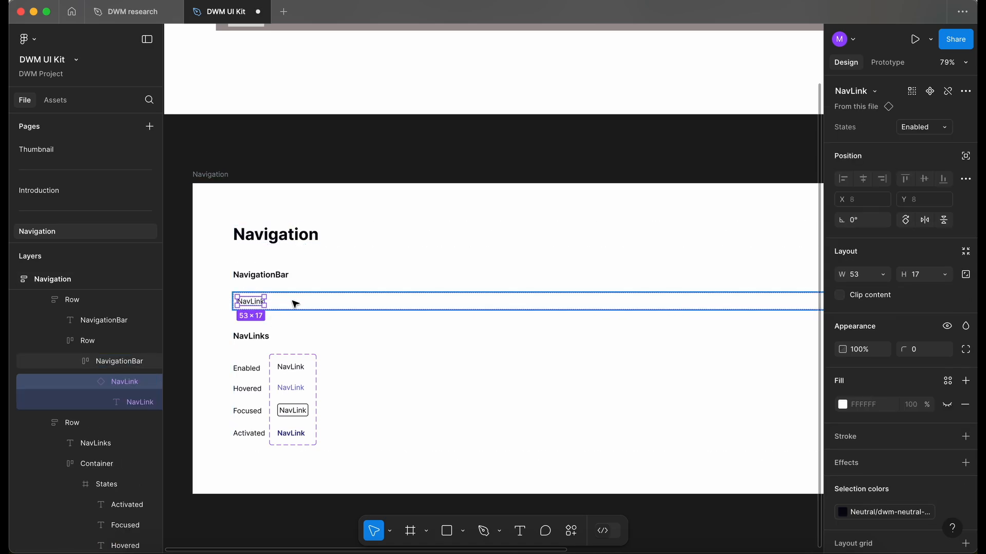
pyautogui.scroll(3, 290, 303)
pyautogui.click(290, 304)
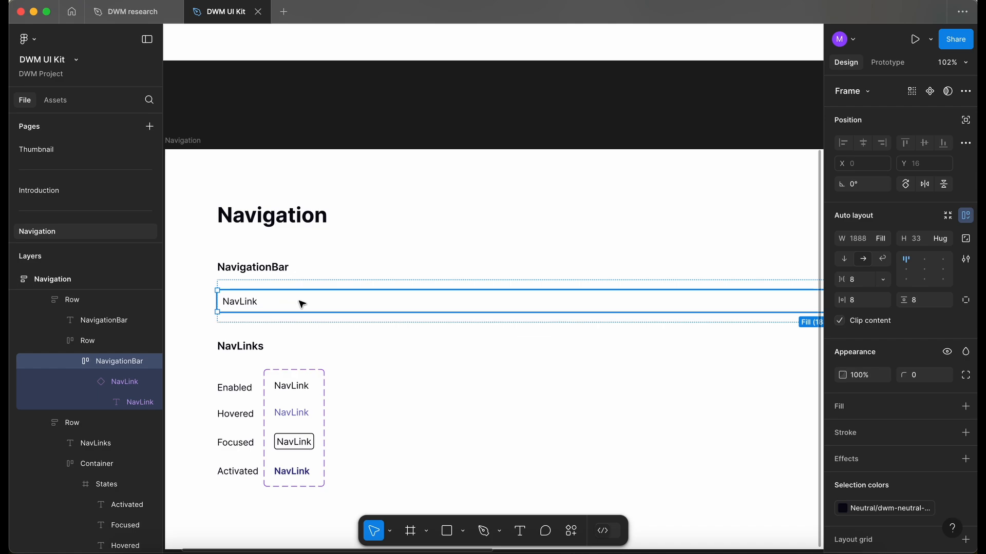
pyautogui.click(950, 240)
pyautogui.click(931, 244)
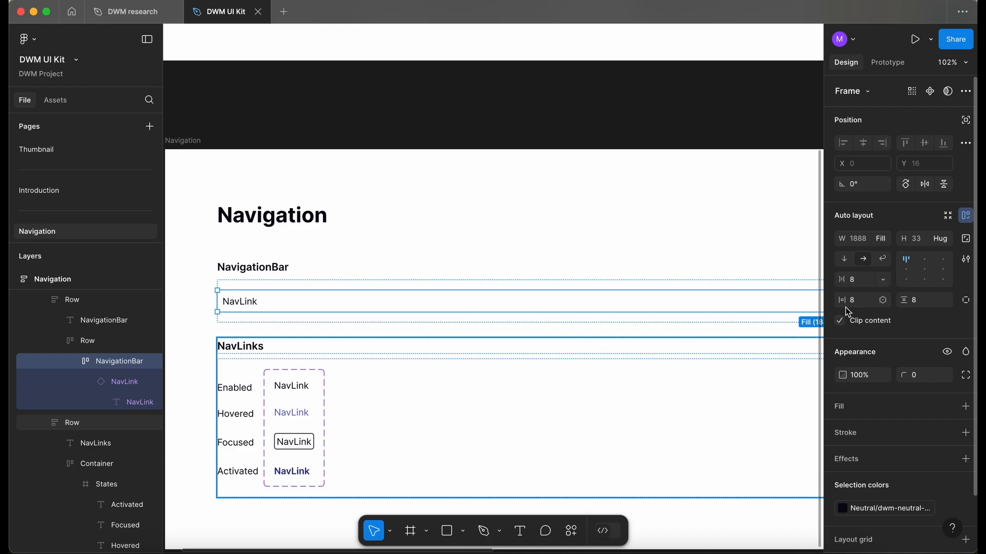
# Step: Bind the NavigationBar frame's horizontal padding to the 24px spacing variable and its vertical padding to 16px
pyautogui.click(887, 301)
pyautogui.scroll(-3, 826, 455)
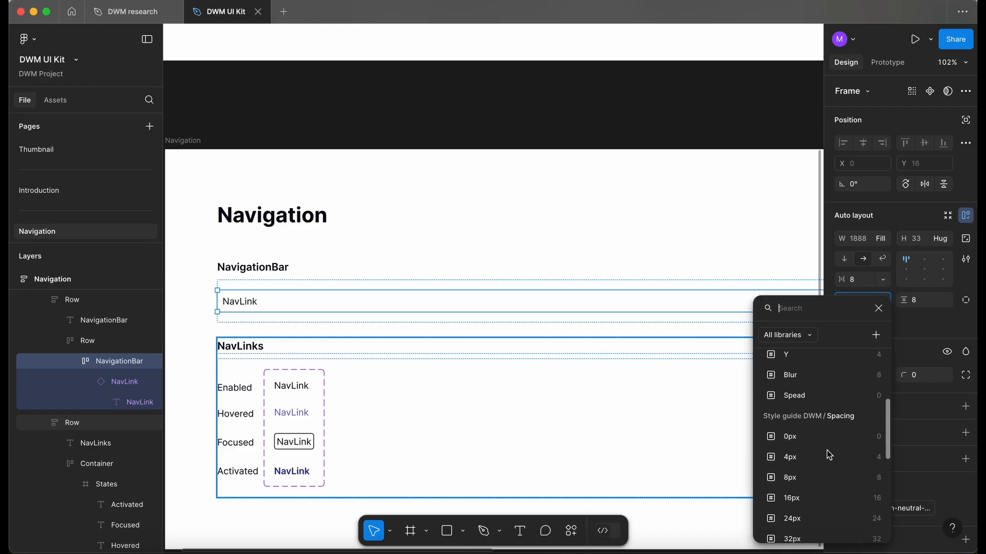
pyautogui.click(802, 512)
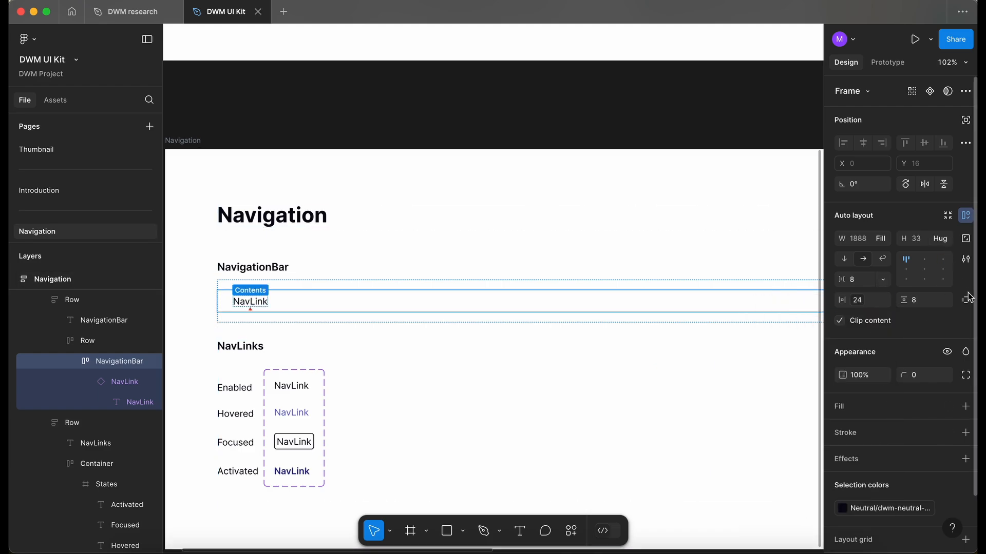
pyautogui.click(949, 301)
pyautogui.scroll(-3, 864, 493)
pyautogui.scroll(-3, 867, 494)
pyautogui.click(860, 480)
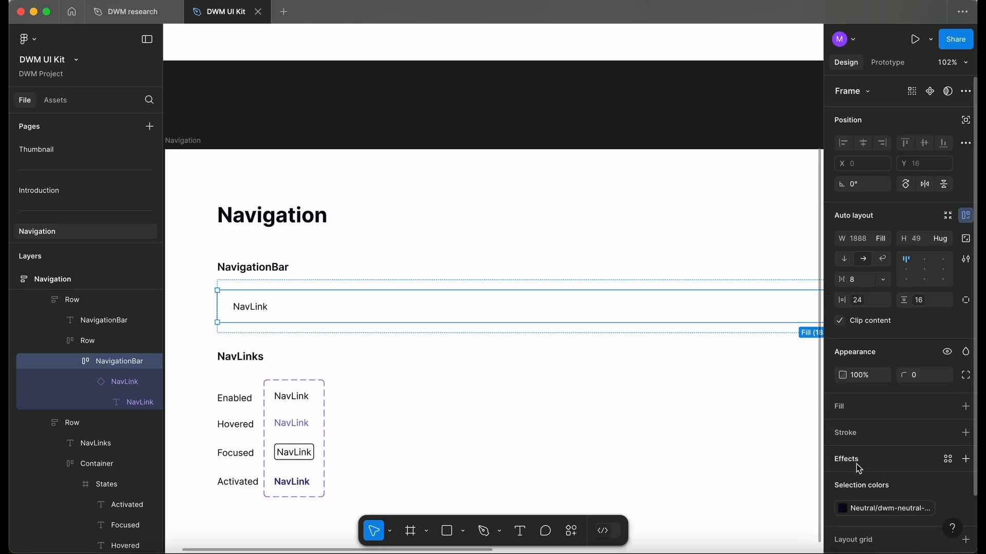
# Step: Duplicate the NavLink instance twice inside the NavigationBar frame
pyautogui.scroll(-3, 247, 306)
pyautogui.doubleClick(249, 307)
pyautogui.press('super+d')
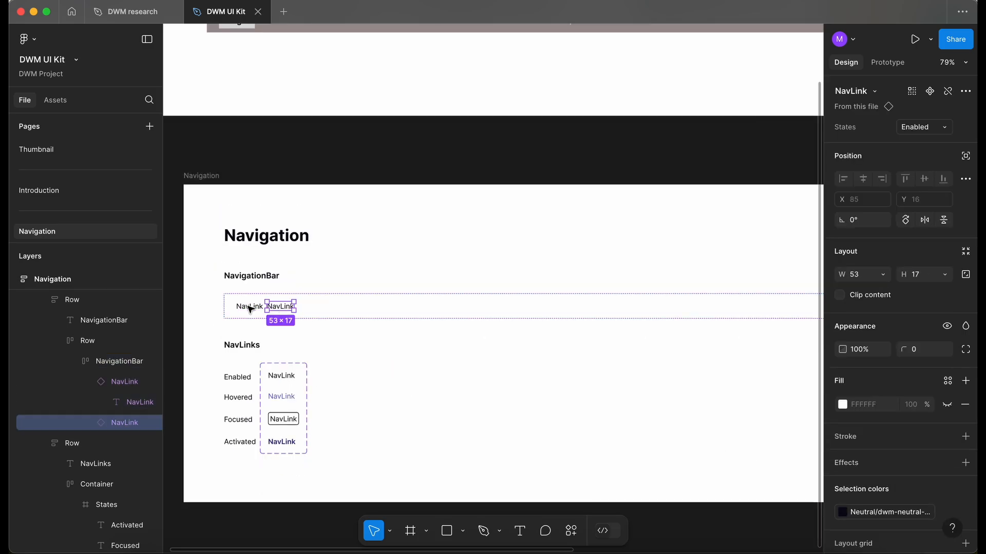
pyautogui.press('super+d')
# Step: Select all three NavLink instances and wrap them in a new auto layout frame
pyautogui.scroll(5, 250, 308)
pyautogui.click(250, 308)
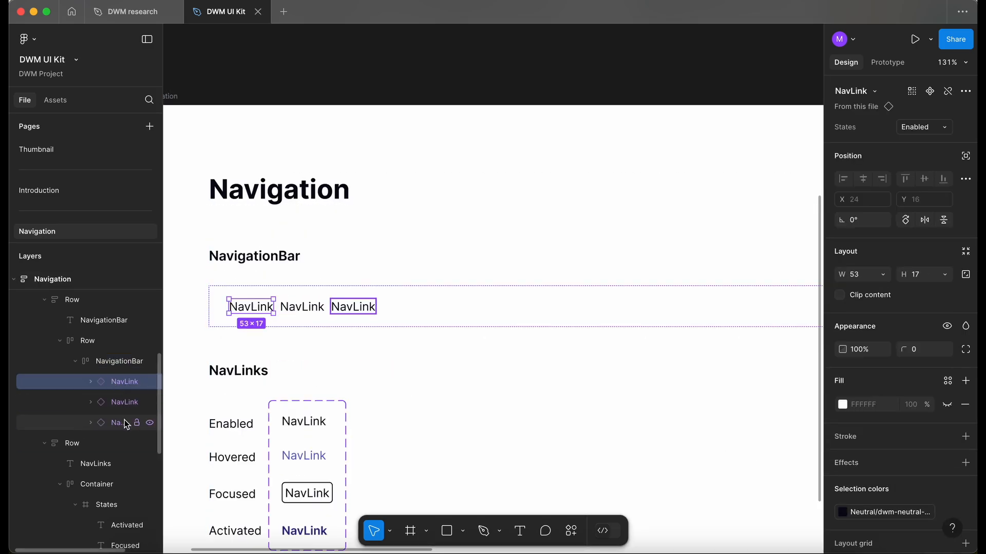
pyautogui.keyDown('shift'); pyautogui.click(123, 422); pyautogui.keyUp('shift')
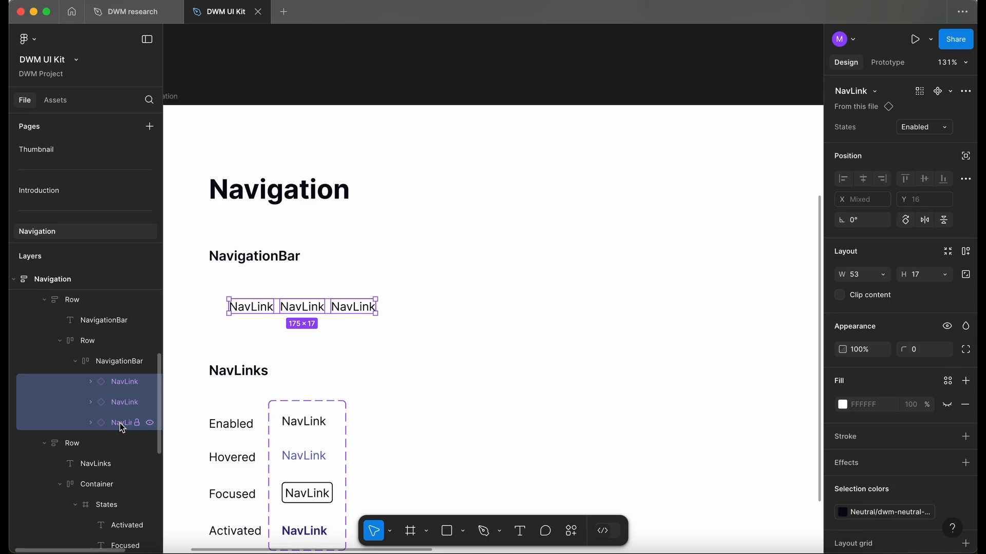
pyautogui.hotkey('shift', 'a')
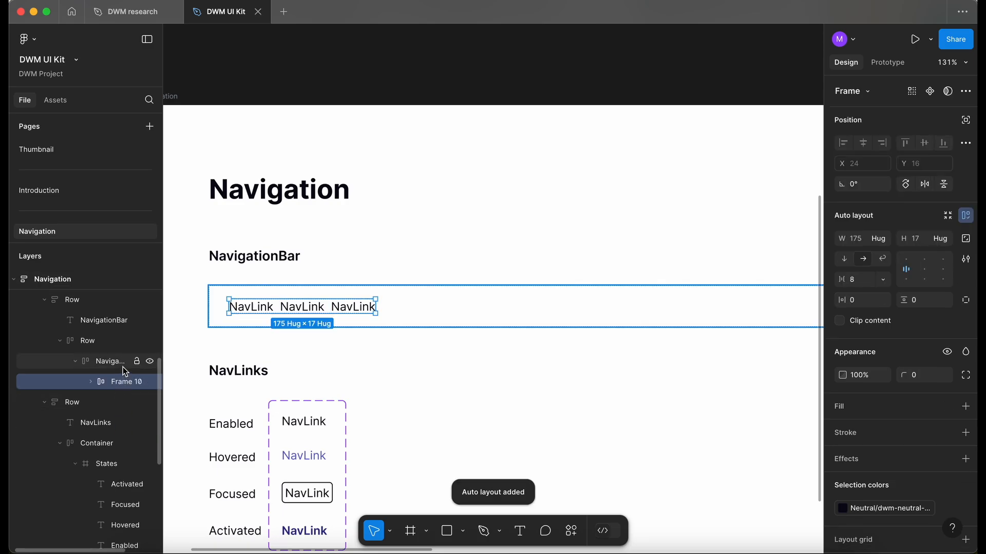
# Step: Rename the new auto layout frame as NavLinks
pyautogui.doubleClick(119, 383)
pyautogui.write('Na')
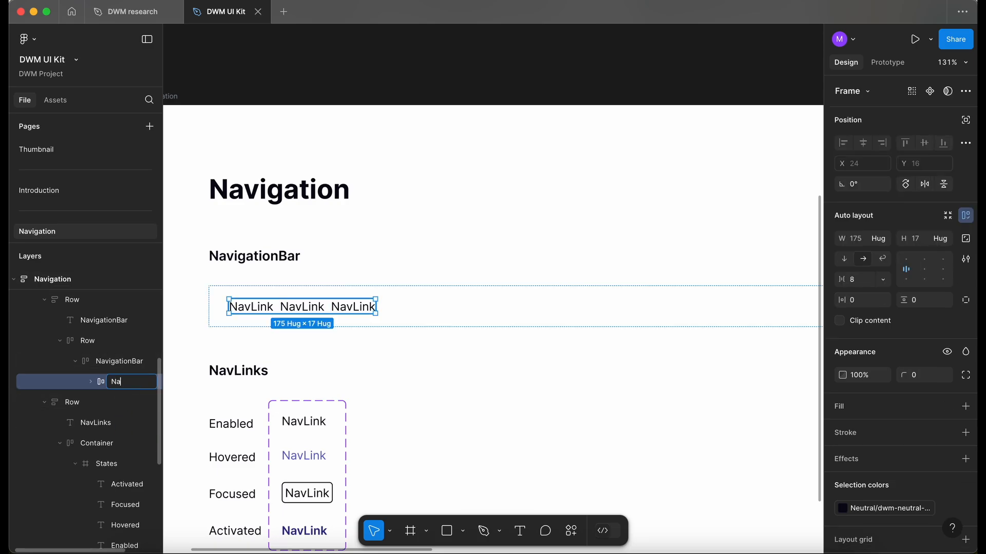
pyautogui.write('vLinks')
pyautogui.press('Return')
# Step: Set the NavLinks frame's item gap to the 96 spacing variable, matching the wireframe's menu spacing
pyautogui.scroll(-5, 280, 314)
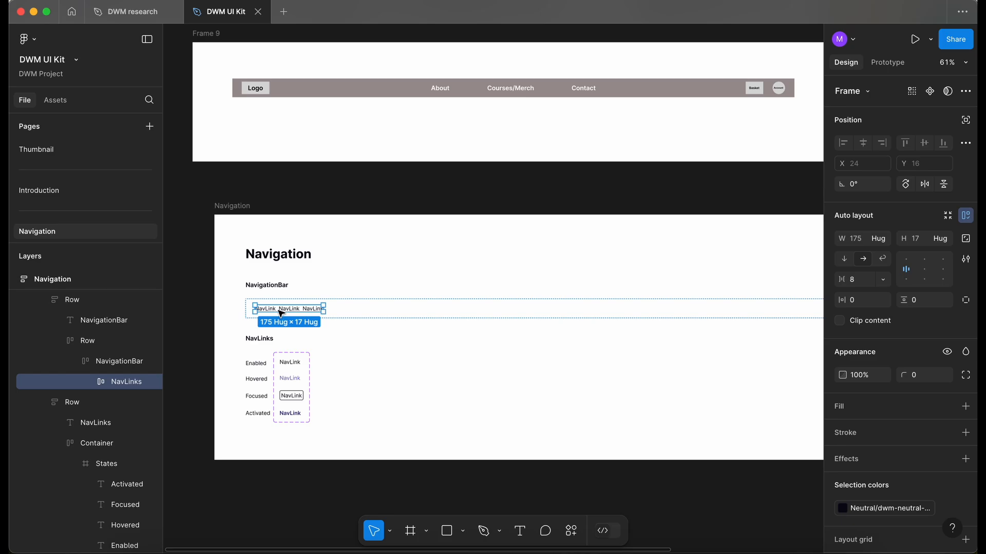
pyautogui.click(497, 93)
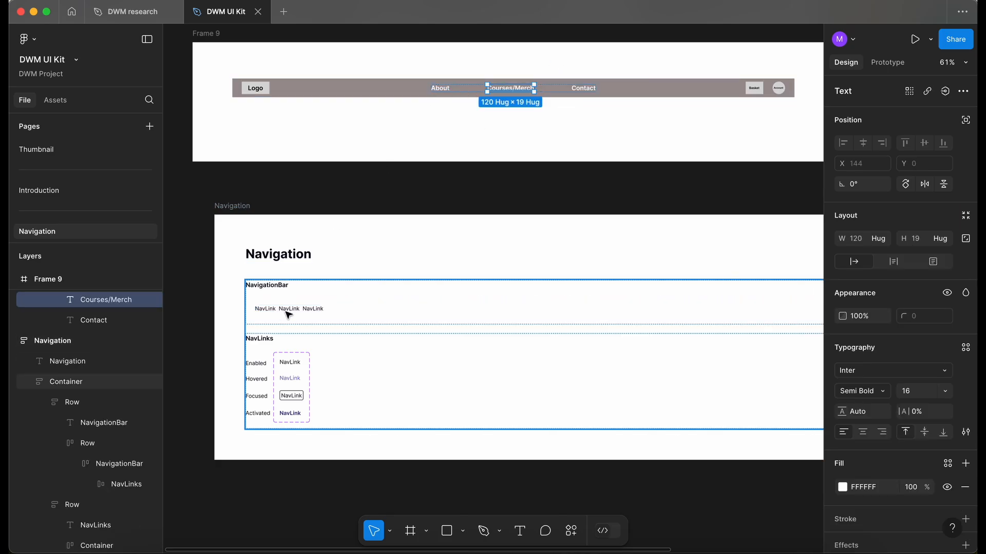
pyautogui.doubleClick(286, 311)
pyautogui.doubleClick(285, 311)
pyautogui.doubleClick(285, 311)
pyautogui.doubleClick(285, 311)
pyautogui.click(881, 279)
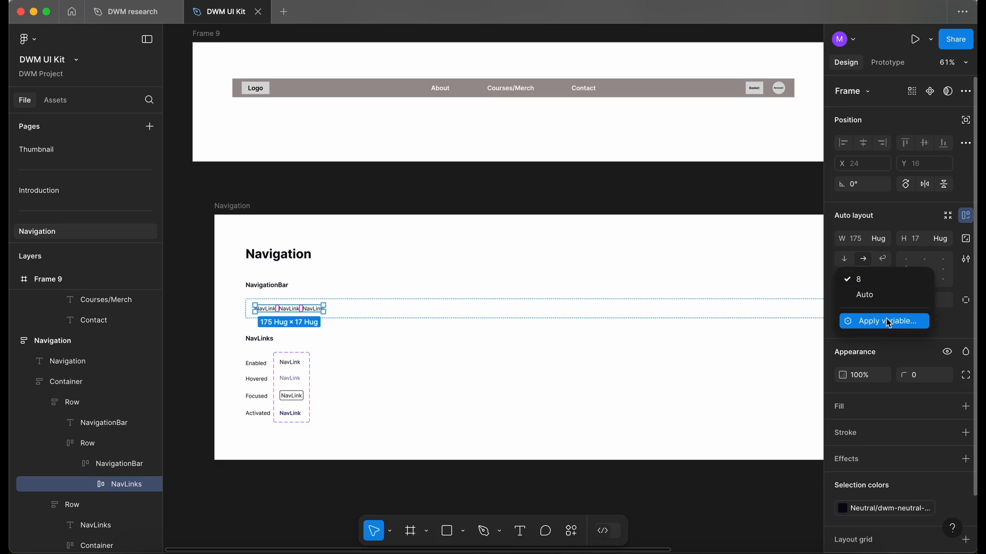
pyautogui.click(887, 321)
pyautogui.scroll(-5, 820, 436)
pyautogui.click(804, 437)
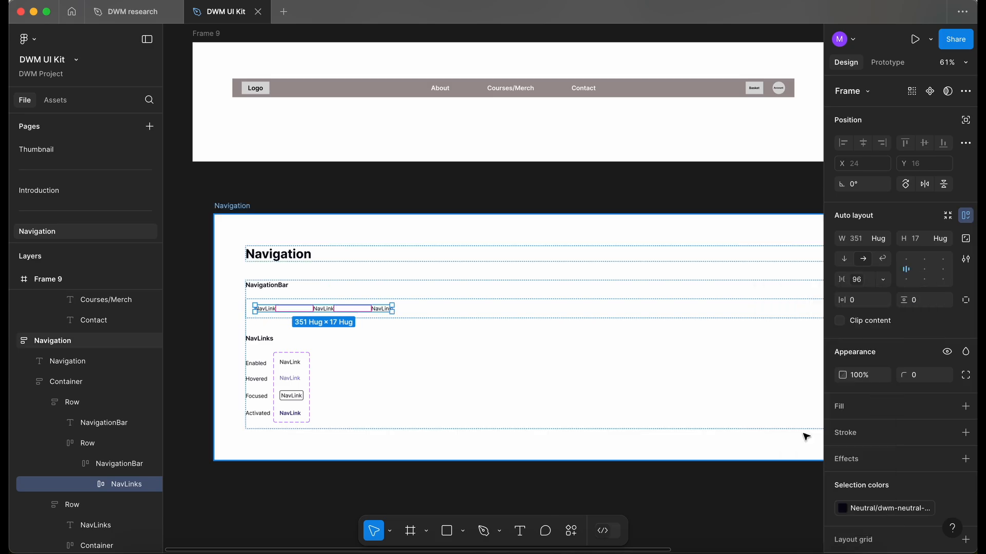
# Step: Change the three NavLink labels to About, Courses/Merch and Contact
pyautogui.scroll(3, 259, 308)
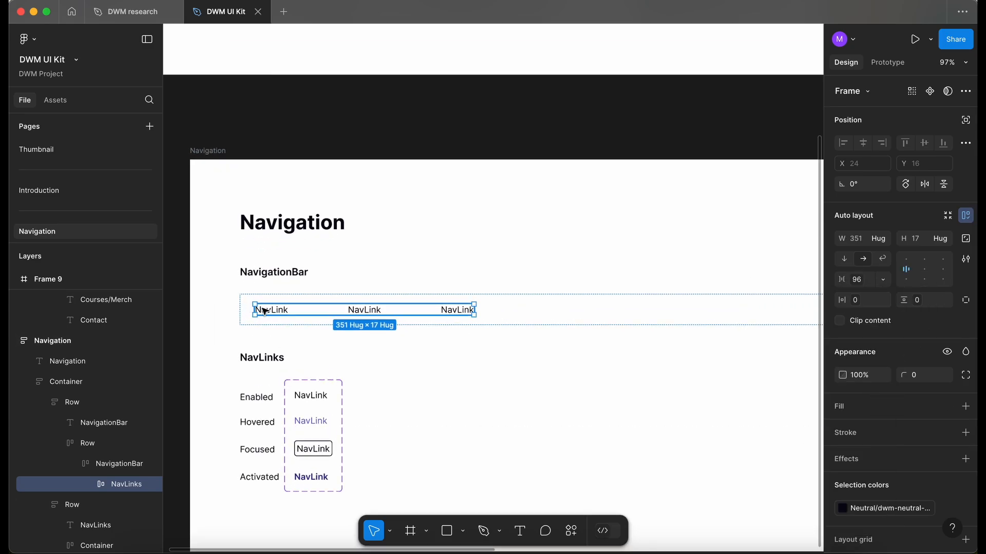
pyautogui.doubleClick(267, 311)
pyautogui.doubleClick(267, 311)
pyautogui.write('About')
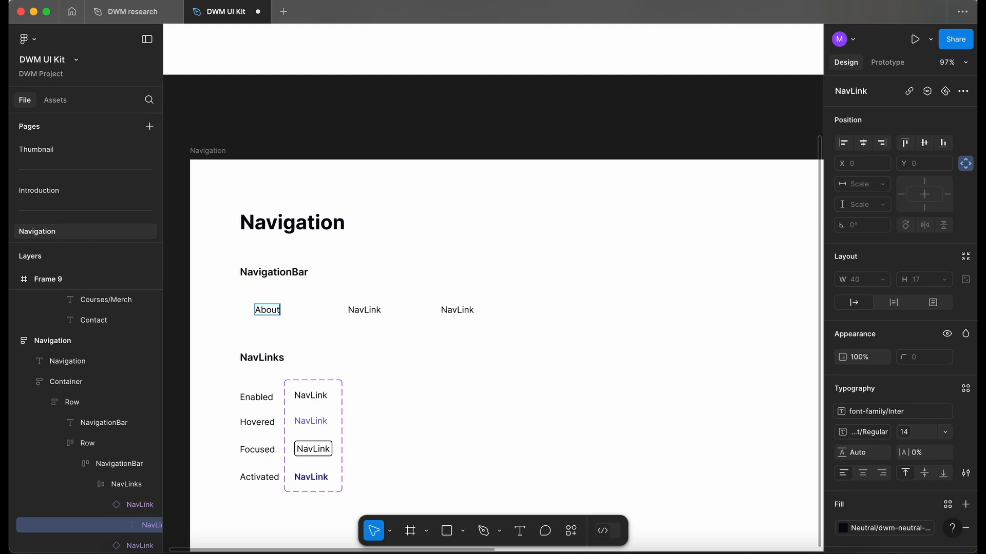
pyautogui.doubleClick(349, 310)
pyautogui.scroll(5, 359, 308)
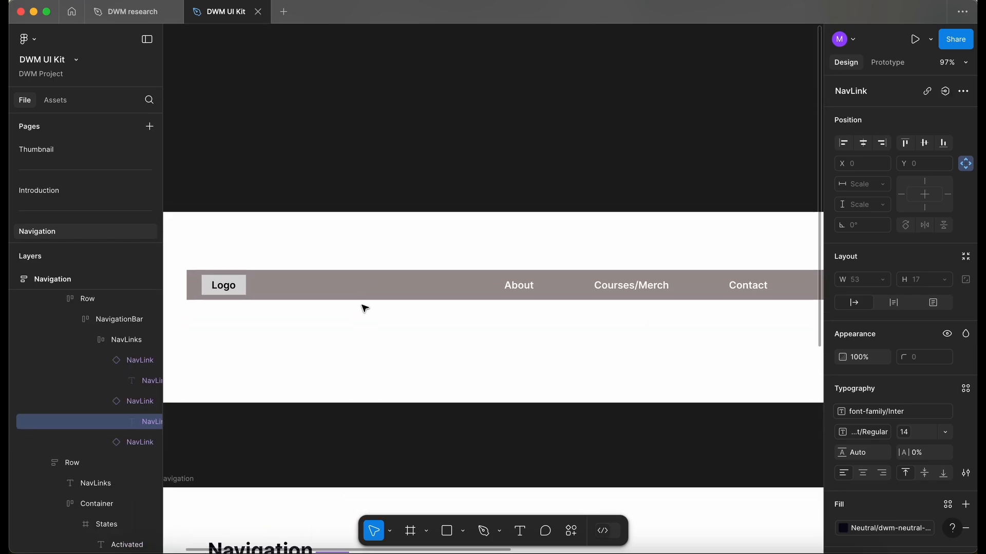
pyautogui.scroll(-3, 365, 308)
pyautogui.write('Cour')
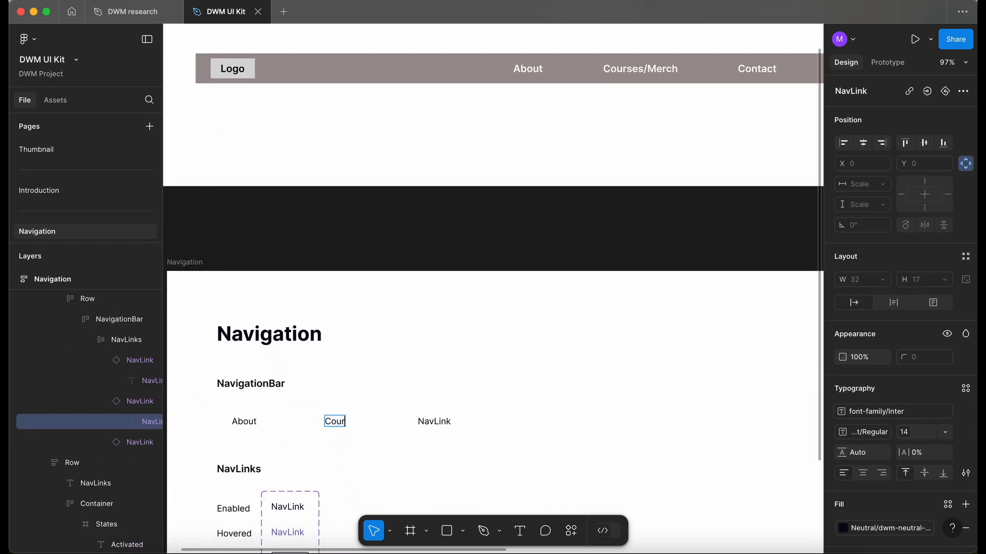
pyautogui.write('ses/Merch')
pyautogui.doubleClick(434, 422)
pyautogui.write('Contact')
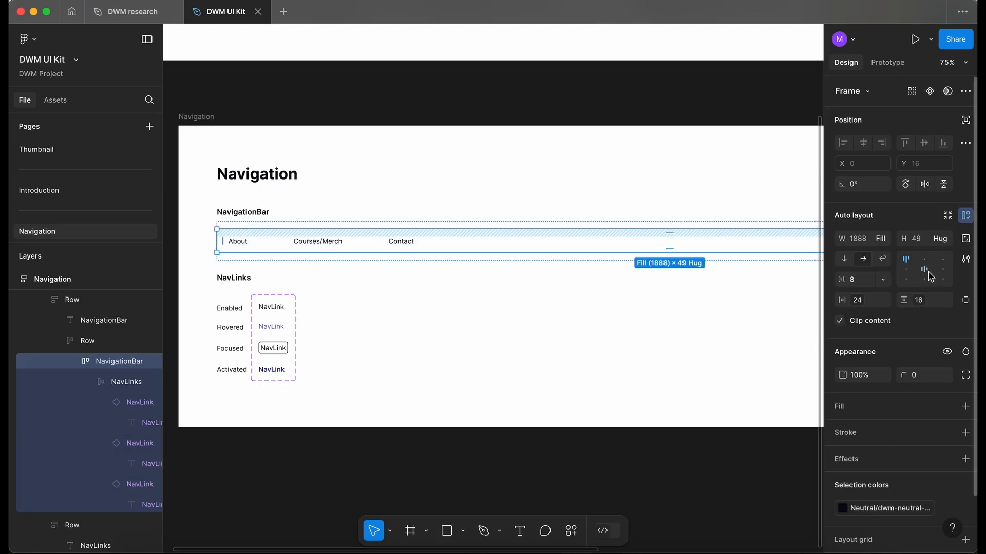
# Step: Center the NavLinks horizontally within the NavigationBar frame
pyautogui.click(926, 270)
pyautogui.scroll(-3, 506, 291)
pyautogui.hscroll(3, 506, 290)
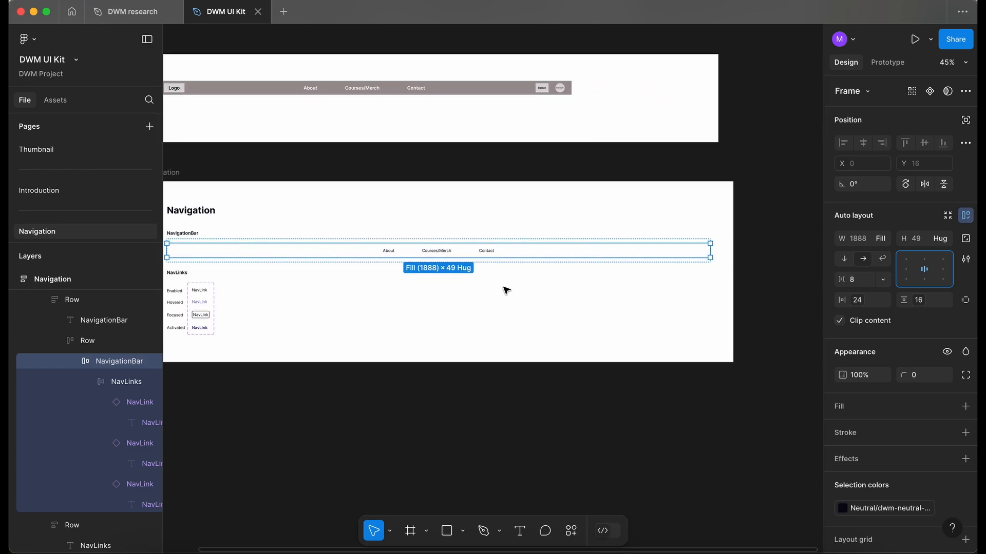
# Step: Fill the NavigationBar frame with the Neutral/dwm-neutral-0 color variable
pyautogui.click(458, 437)
pyautogui.scroll(1, 378, 368)
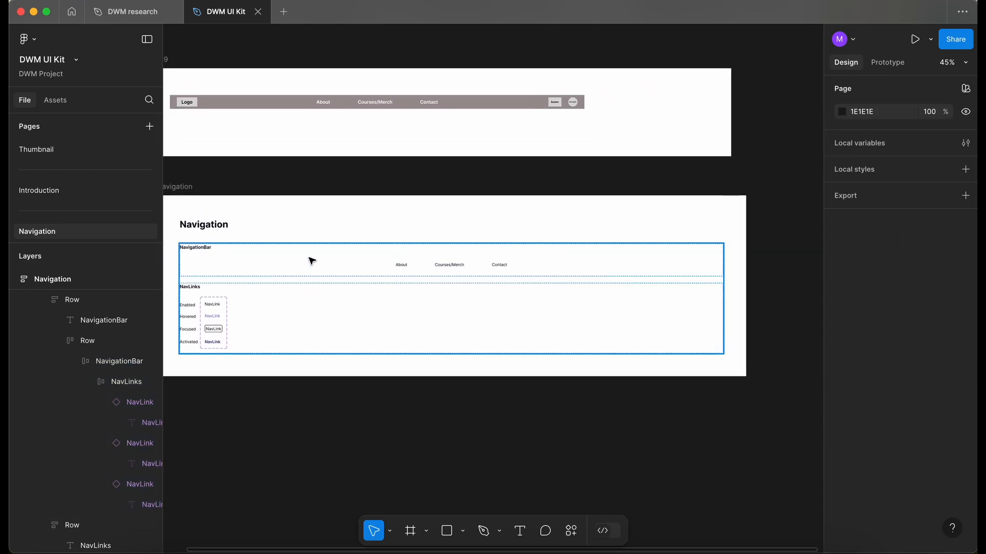
pyautogui.click(309, 261)
pyautogui.click(310, 263)
pyautogui.click(312, 266)
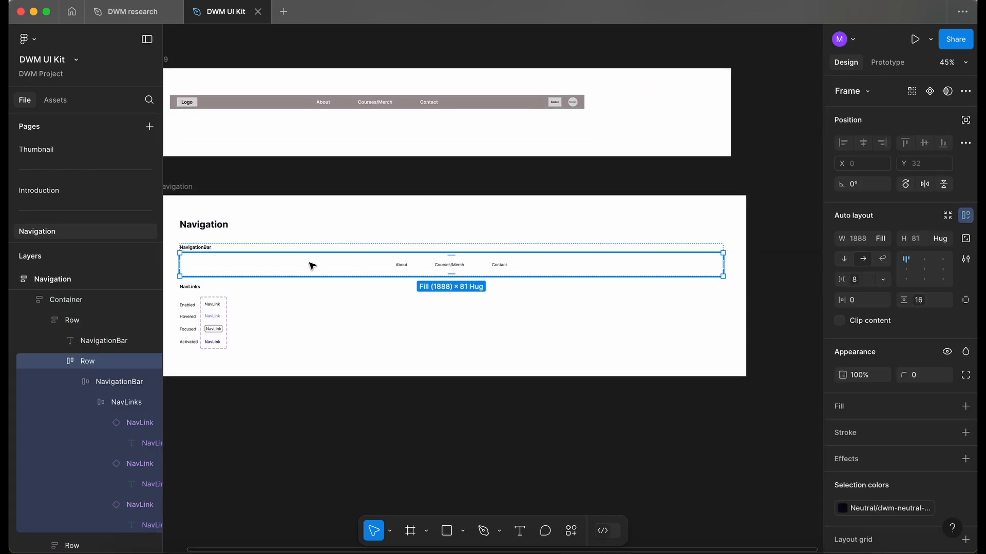
pyautogui.click(106, 378)
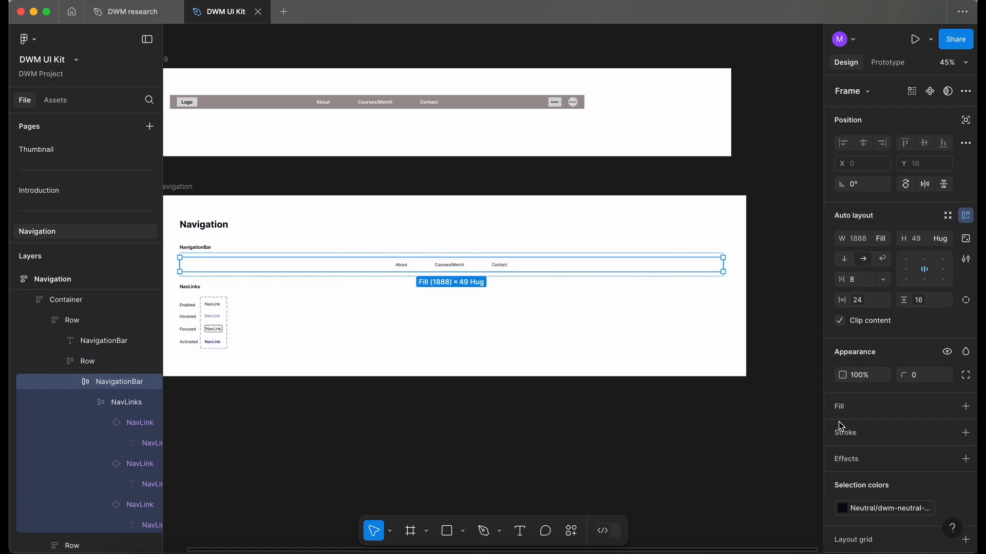
pyautogui.click(947, 407)
pyautogui.scroll(-2, 706, 435)
pyautogui.scroll(-10, 705, 436)
pyautogui.write('ne')
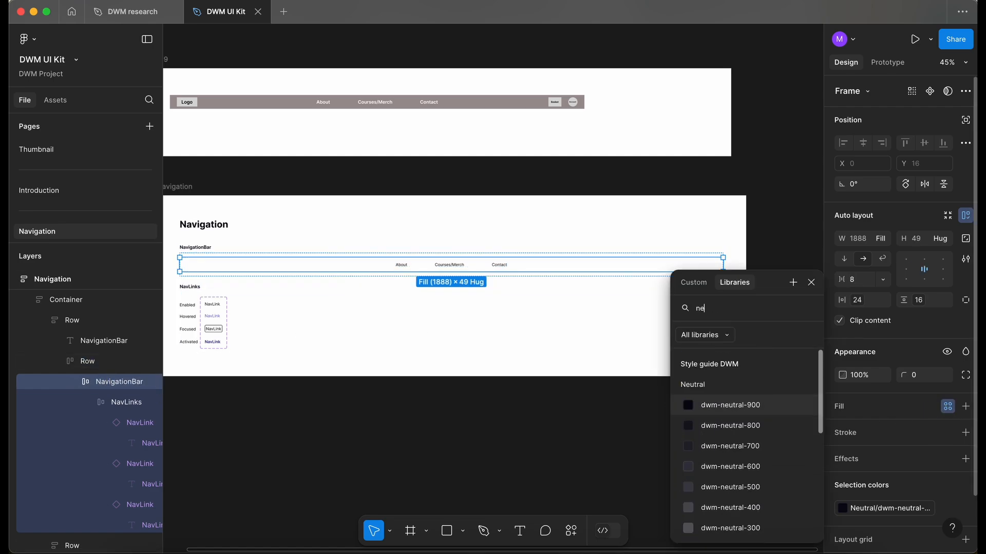
pyautogui.scroll(-3, 703, 531)
pyautogui.click(737, 528)
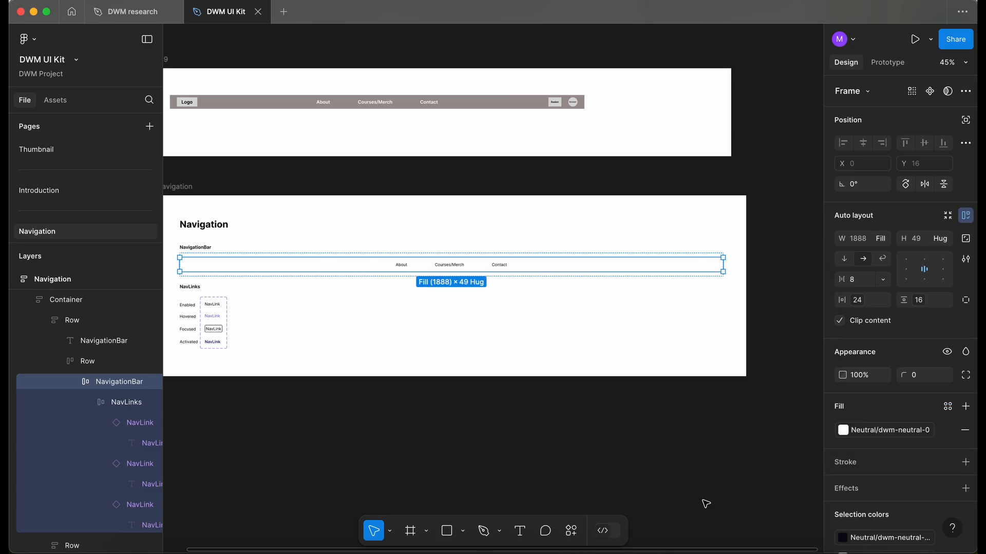
# Step: Add a drop shadow effect to the NavigationBar frame
pyautogui.click(419, 268)
pyautogui.doubleClick(420, 269)
pyautogui.doubleClick(419, 269)
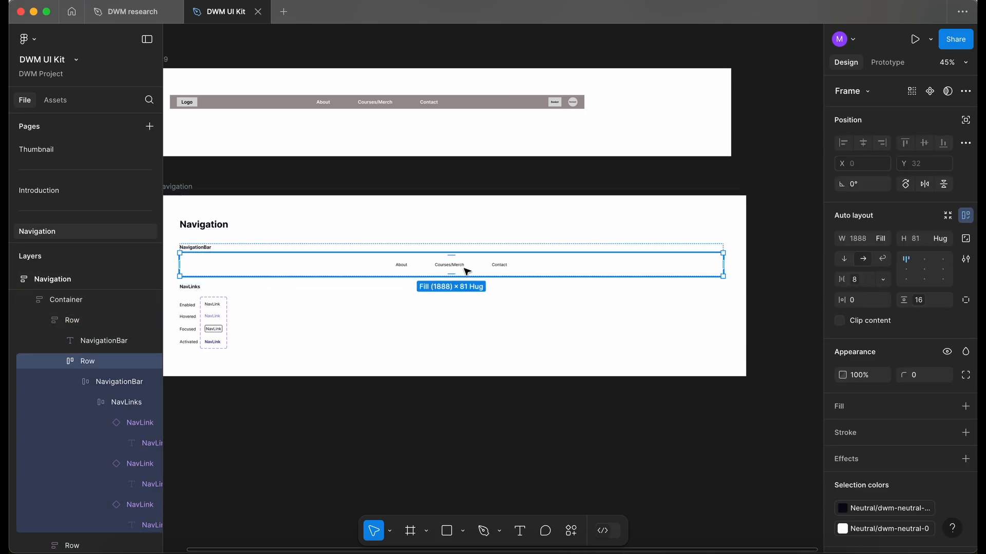
pyautogui.click(116, 382)
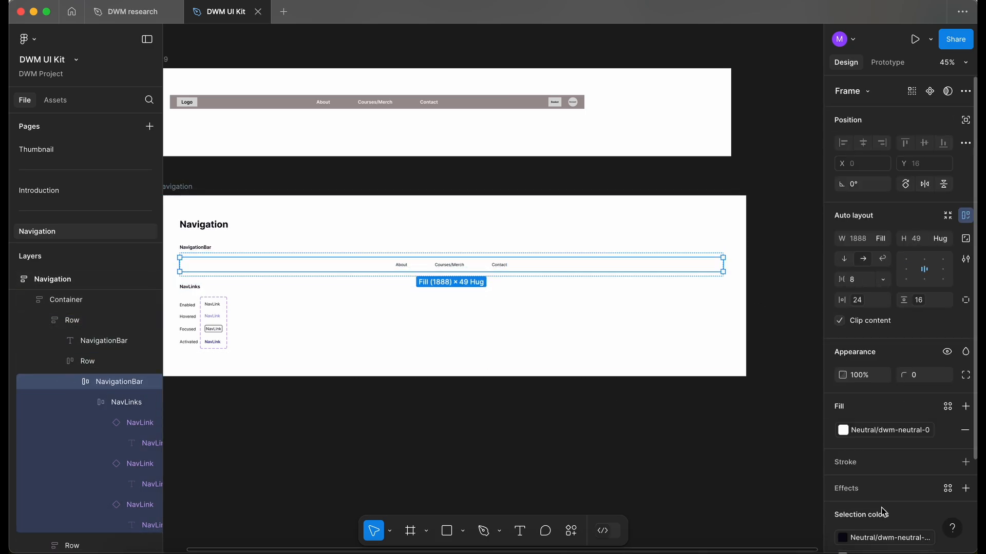
pyautogui.click(965, 488)
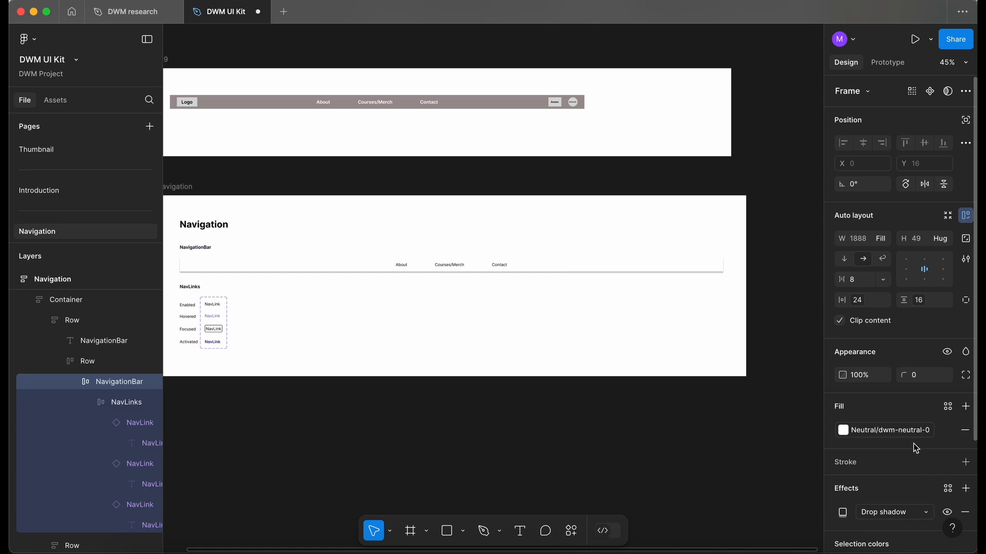
pyautogui.scroll(-3, 913, 444)
# Step: Bind the drop shadow's X, Y and Blur values to the Style guide DWM Shadows variables
pyautogui.click(843, 430)
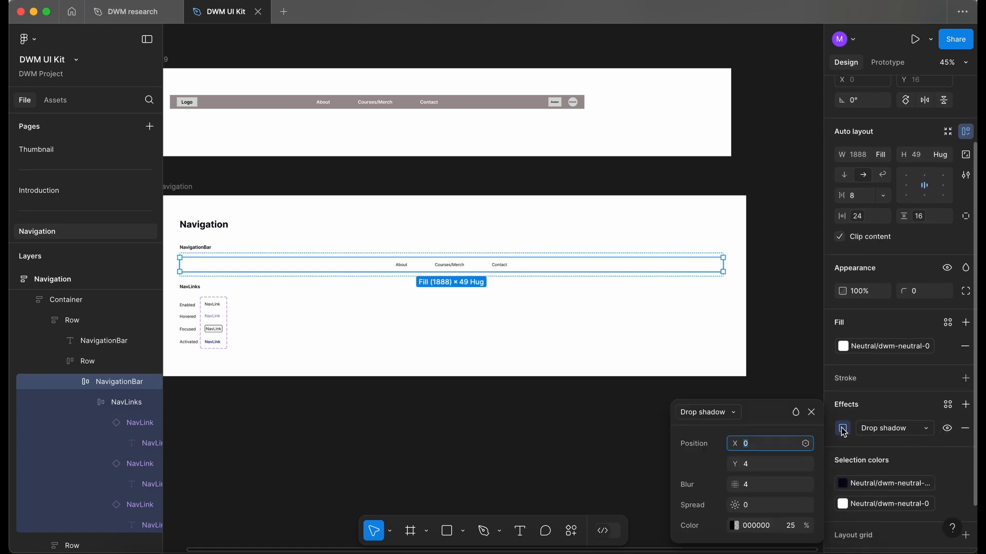
pyautogui.click(810, 445)
pyautogui.scroll(-1, 786, 385)
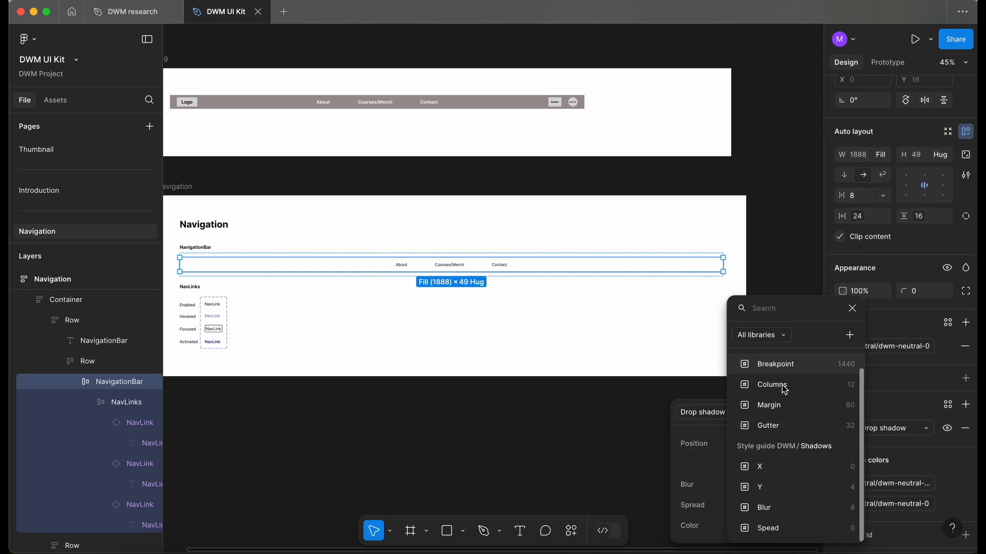
pyautogui.click(708, 471)
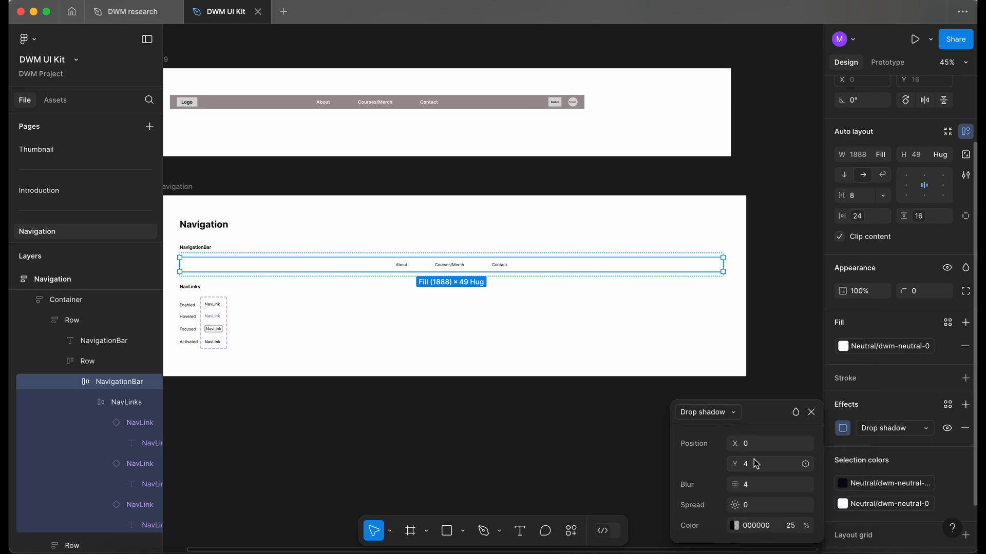
pyautogui.click(804, 444)
pyautogui.click(780, 496)
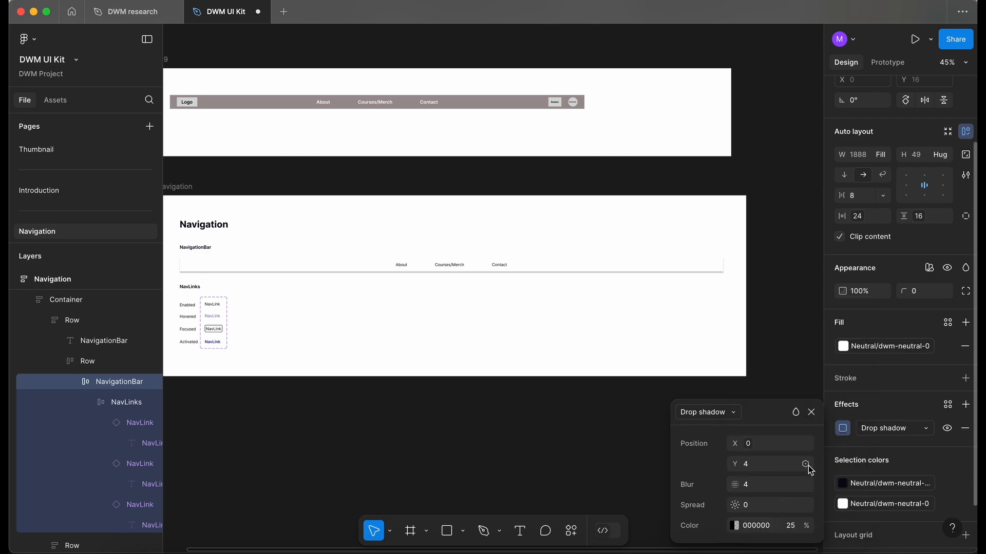
pyautogui.click(806, 464)
pyautogui.click(790, 506)
pyautogui.click(805, 485)
pyautogui.click(817, 529)
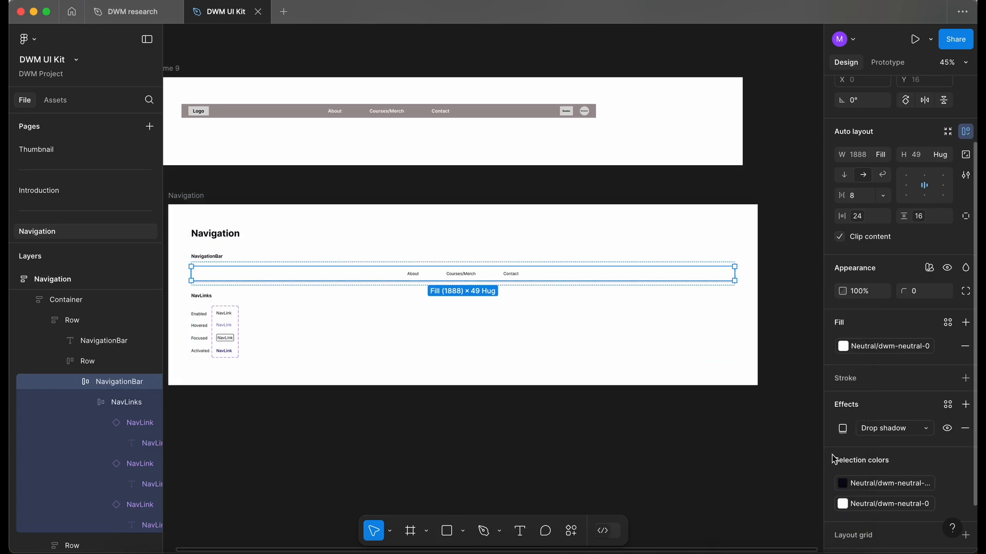
# Step: Set the drop shadow's color to the library color variable named Color
pyautogui.click(842, 375)
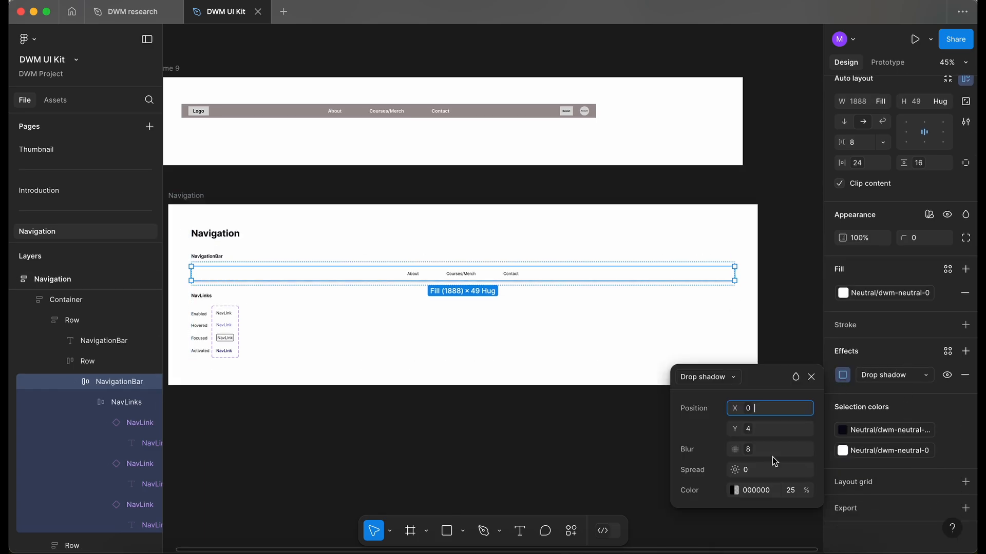
pyautogui.click(735, 491)
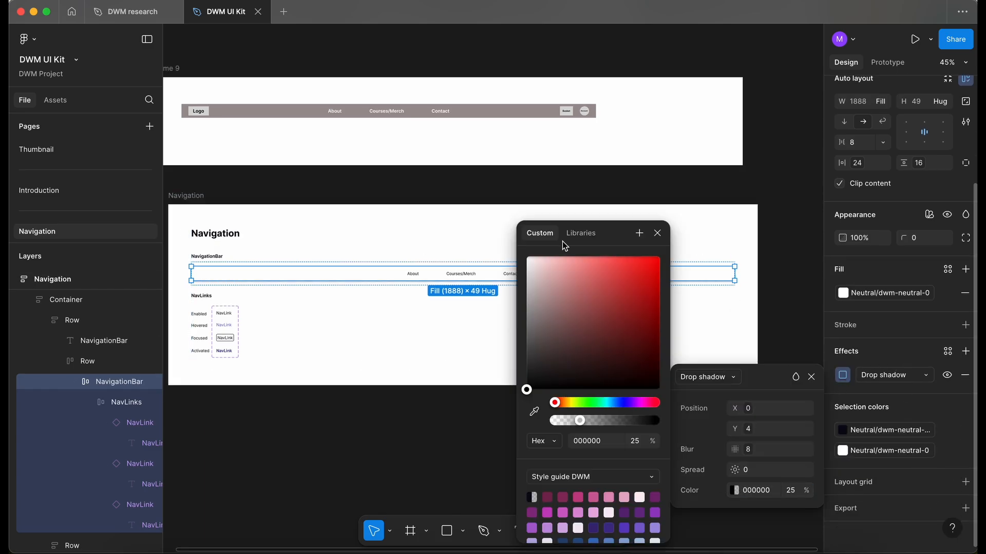
pyautogui.click(579, 234)
pyautogui.scroll(-5, 627, 410)
pyautogui.scroll(-5, 626, 410)
pyautogui.click(566, 479)
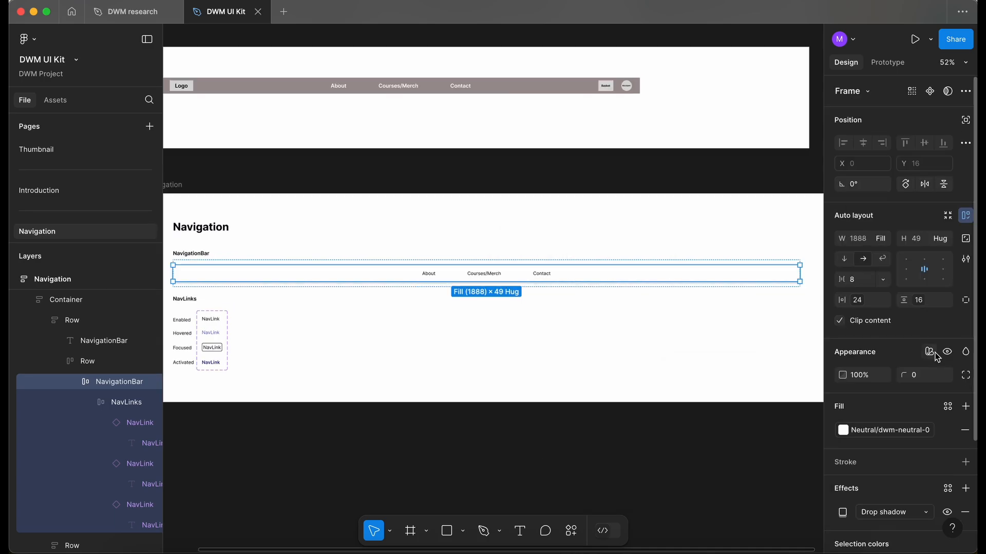
# Step: Apply the Small shadow style from the Style guide DWM Shadows styles to the NavigationBar frame
pyautogui.click(934, 356)
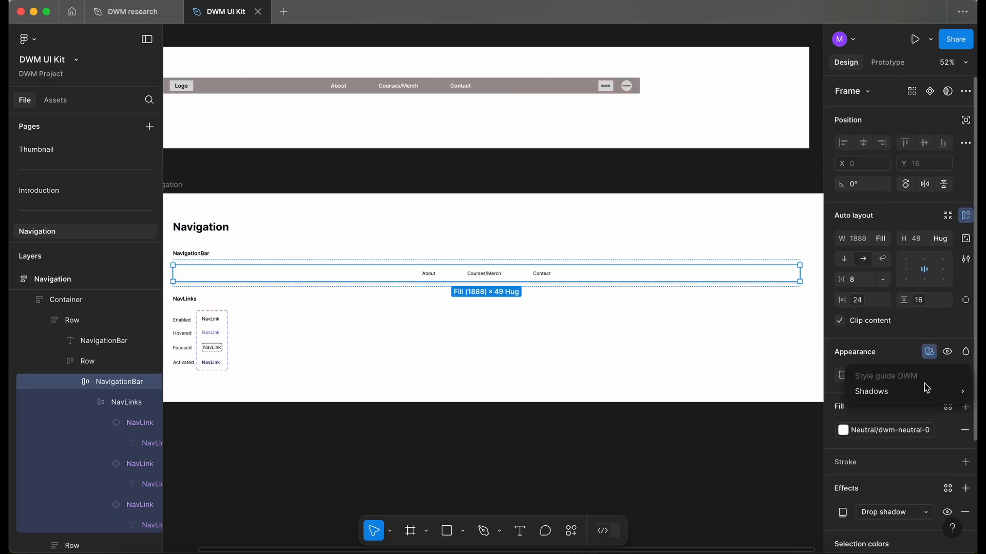
pyautogui.moveTo(923, 388)
pyautogui.click(769, 416)
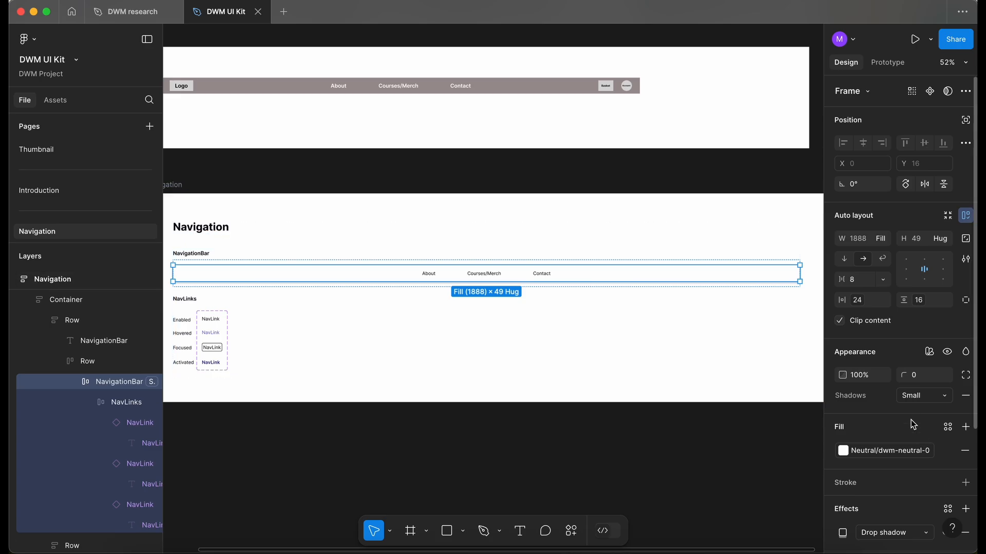
# Step: Try the Medium and Large shadow styles on the NavigationBar, returning to Small
pyautogui.click(910, 395)
pyautogui.click(910, 407)
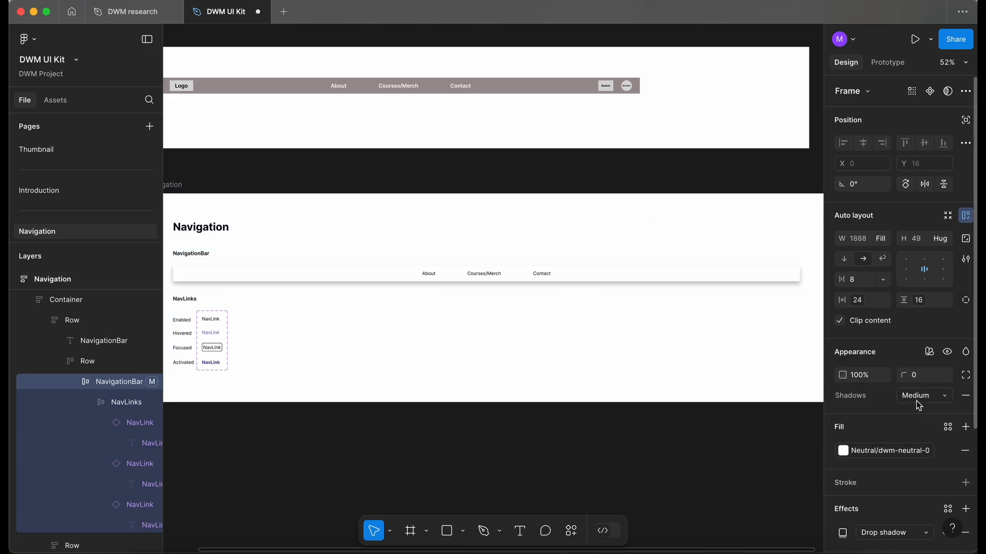
pyautogui.click(916, 400)
pyautogui.click(916, 413)
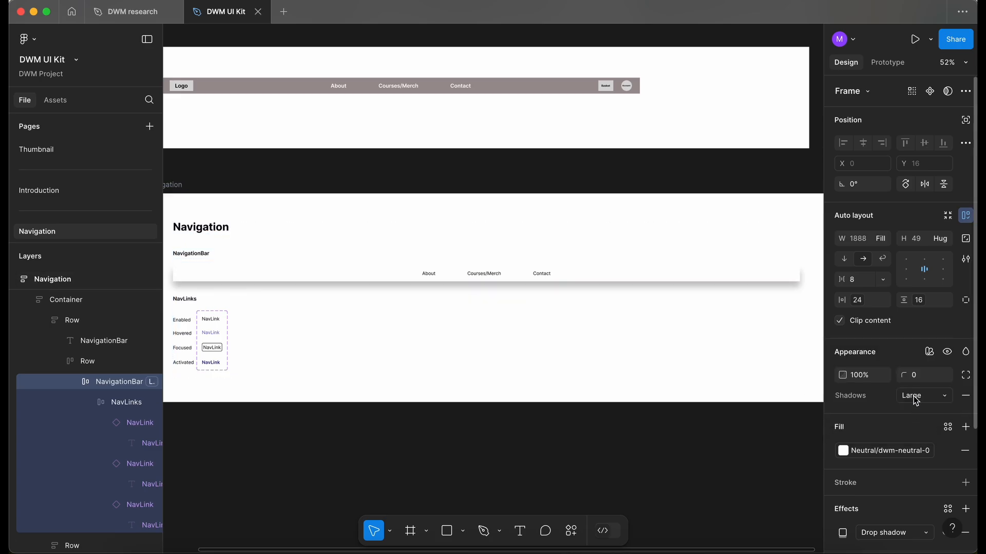
pyautogui.click(916, 400)
pyautogui.click(897, 365)
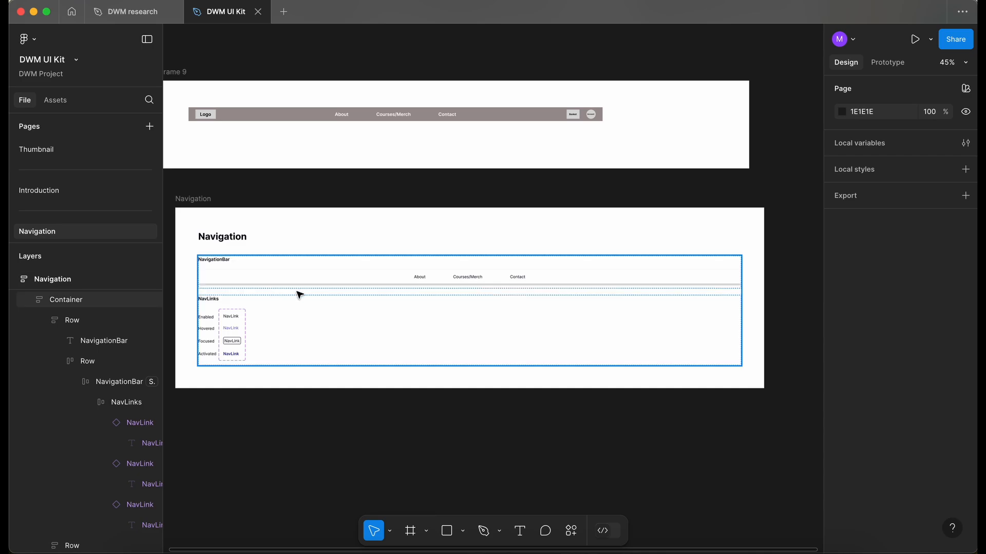
pyautogui.keyDown('super'); pyautogui.click(246, 278); pyautogui.keyUp('super')
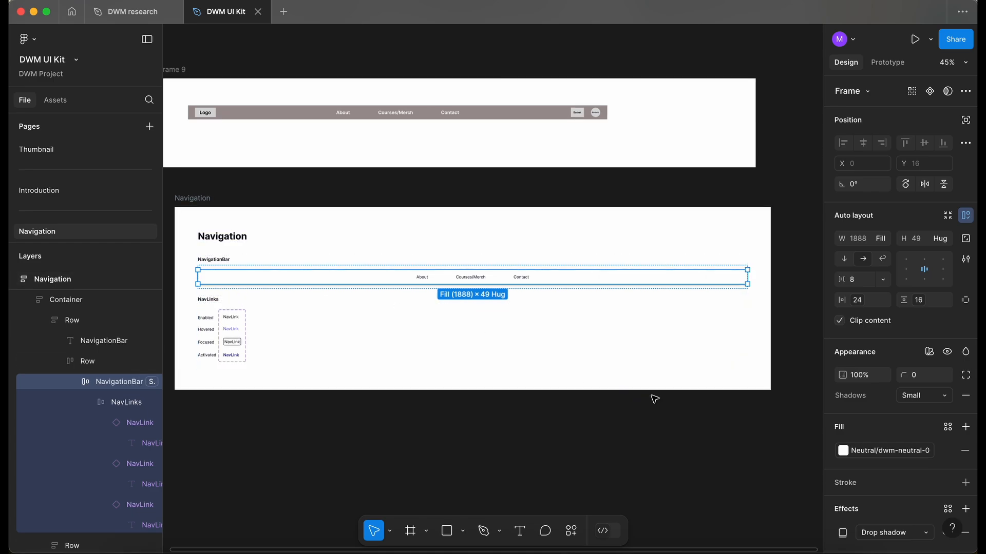
pyautogui.click(449, 441)
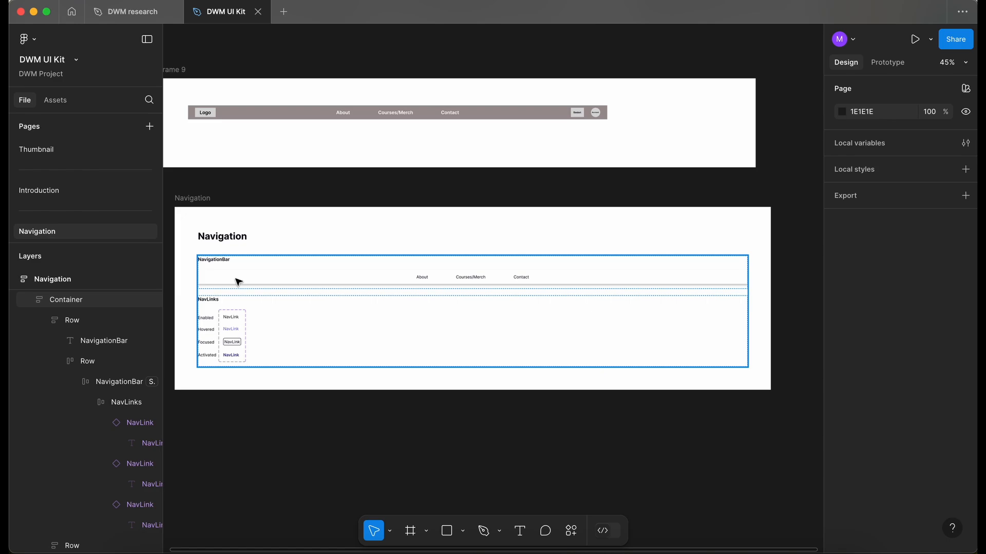
# Step: Search the assets for logo and place the Logo component into the NavigationBar, sized about 125 × 40
pyautogui.click(70, 102)
pyautogui.write('logo')
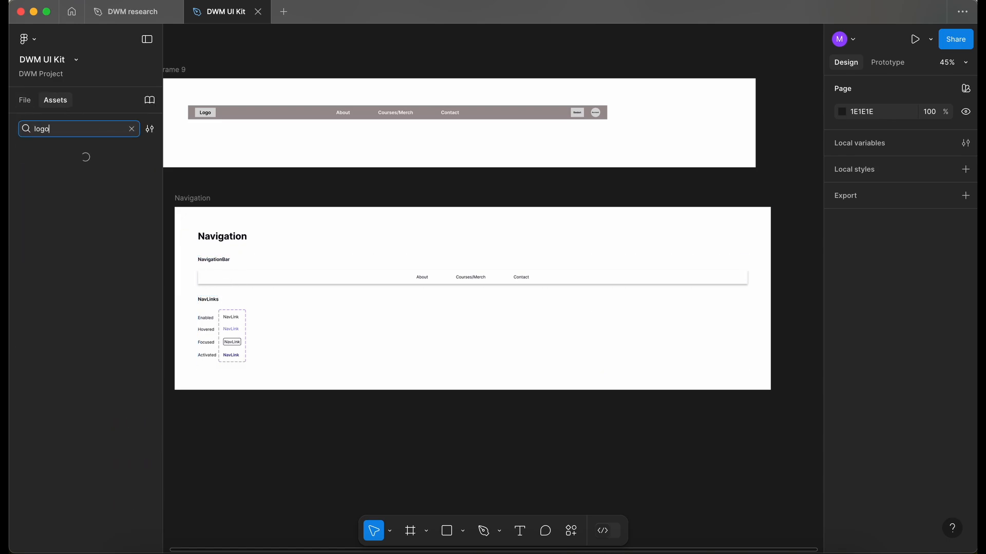
pyautogui.moveTo(58, 166); pyautogui.dragTo(420, 478)
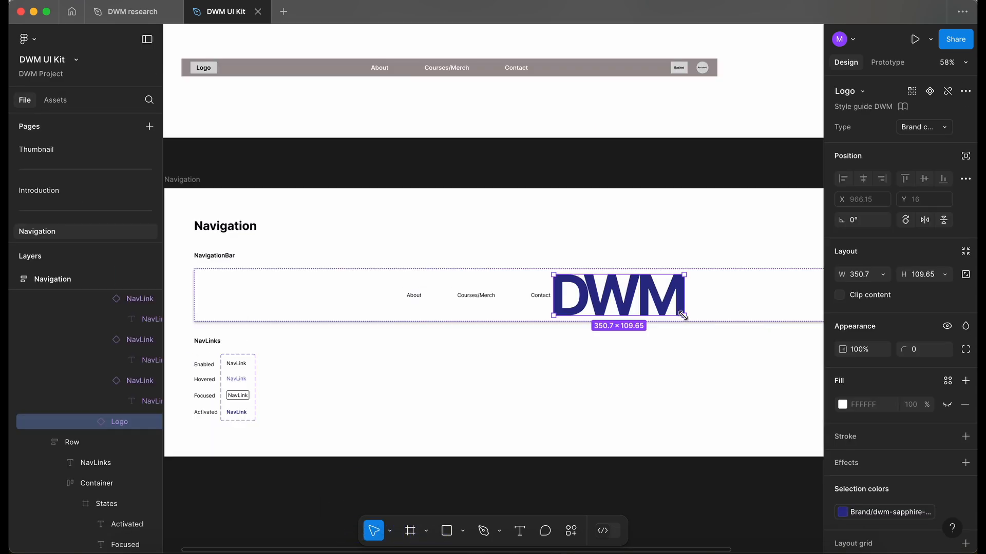
pyautogui.moveTo(685, 316); pyautogui.dragTo(686, 317)
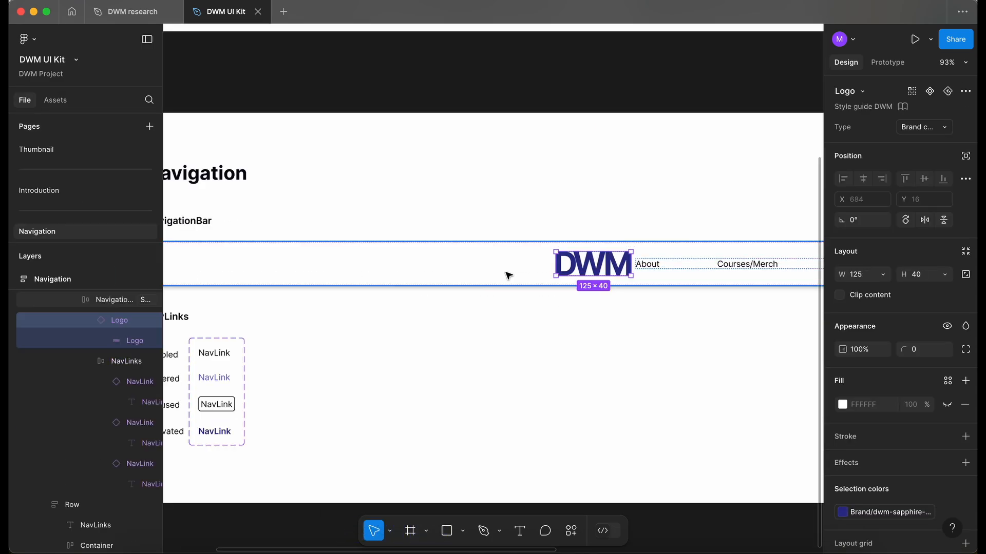
pyautogui.scroll(-5, 506, 274)
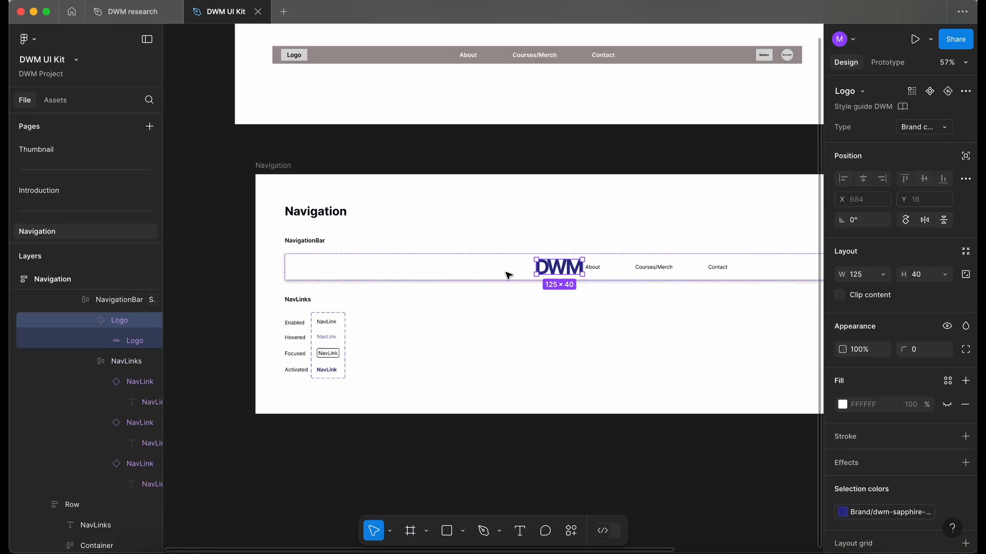
# Step: Set the NavigationBar's auto layout spacing to Auto so the logo sits at the start and the links at the end
pyautogui.click(507, 274)
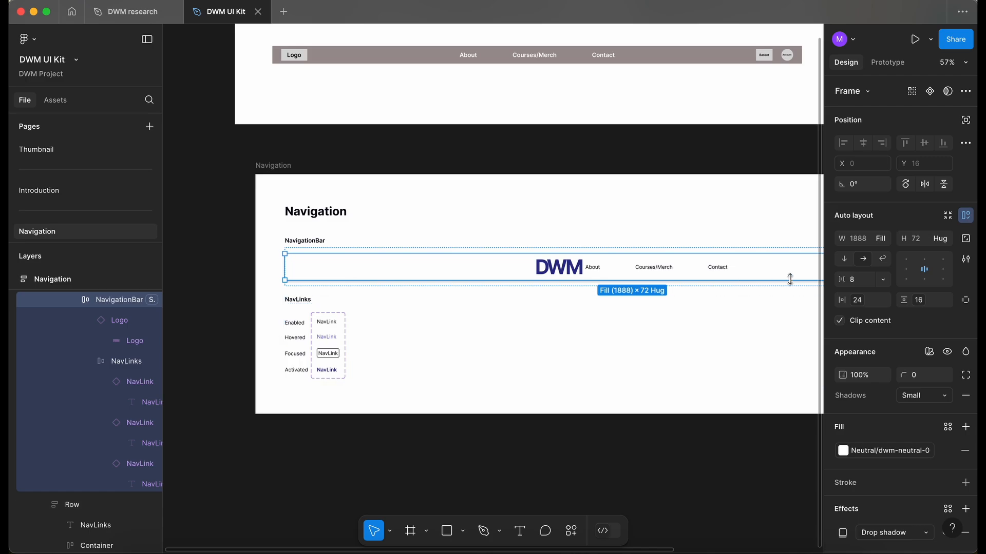
pyautogui.doubleClick(907, 271)
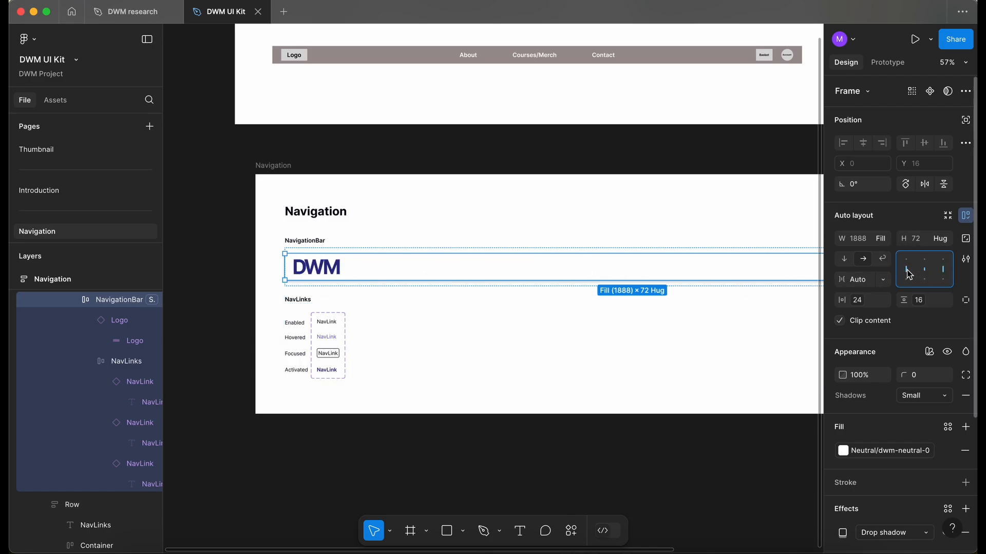
pyautogui.doubleClick(909, 275)
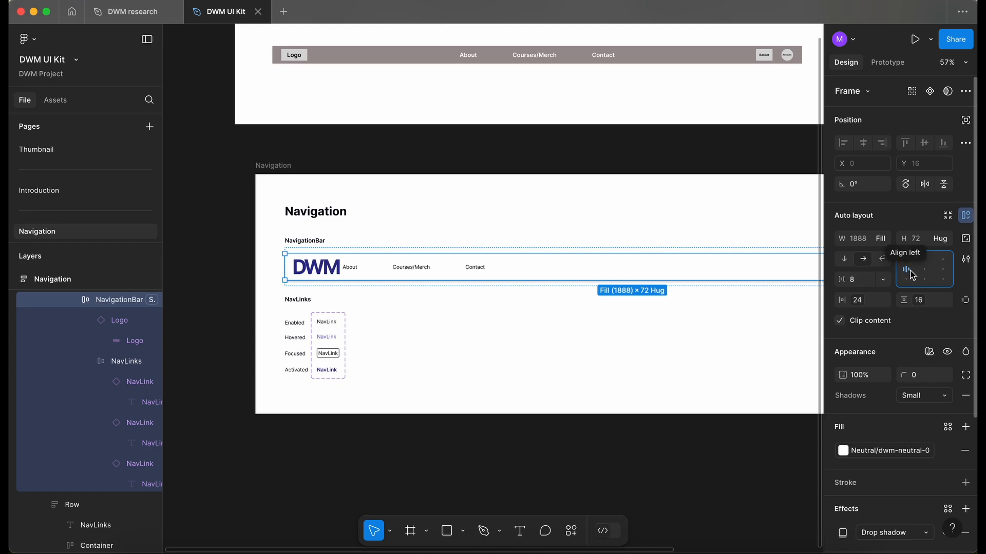
pyautogui.click(924, 270)
pyautogui.click(942, 270)
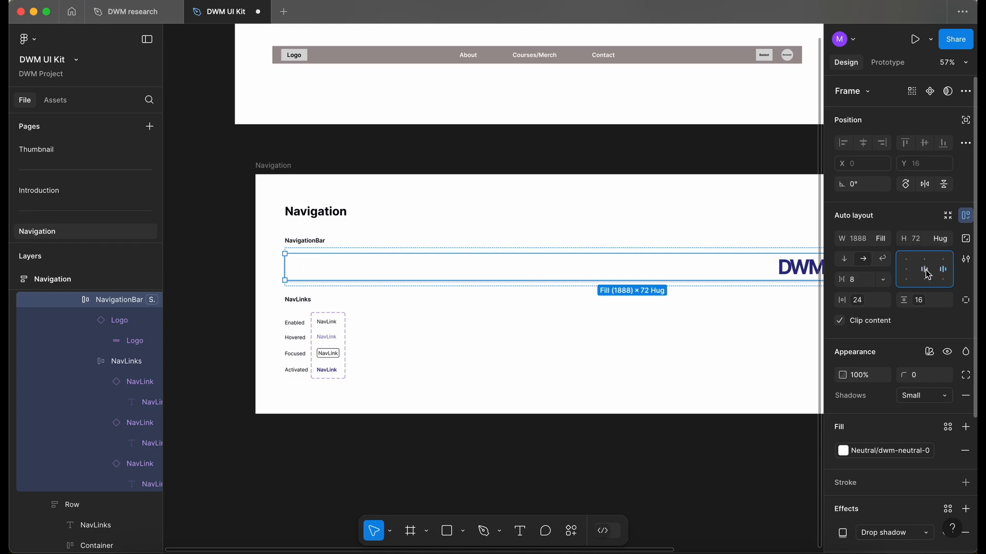
pyautogui.click(925, 271)
pyautogui.click(906, 270)
pyautogui.doubleClick(906, 270)
pyautogui.hscroll(2, 563, 341)
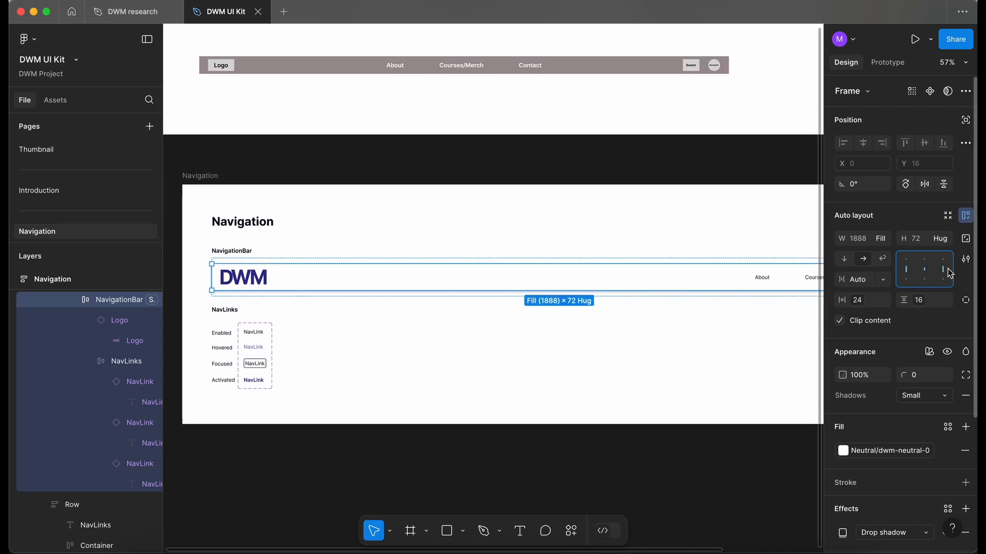
pyautogui.click(882, 280)
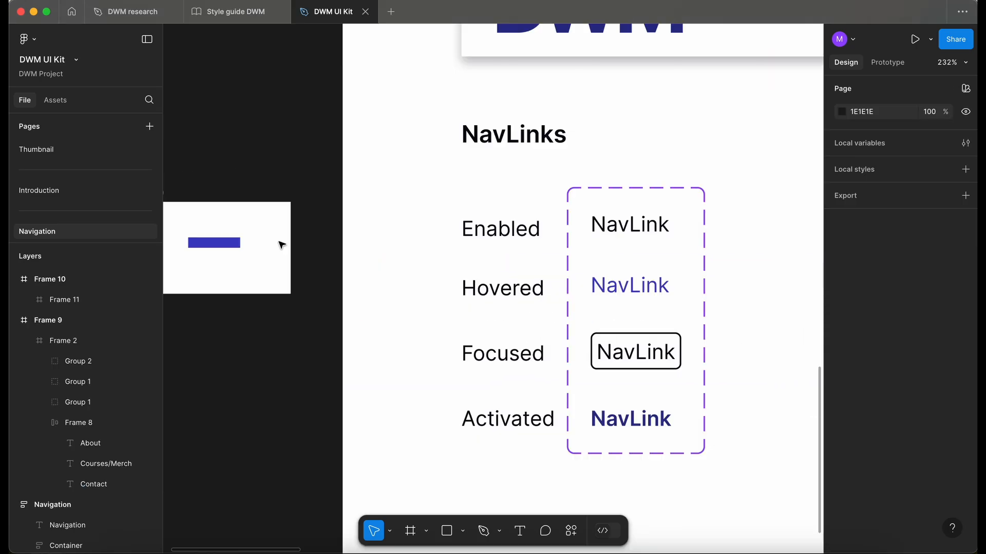
pyautogui.scroll(-5, 281, 245)
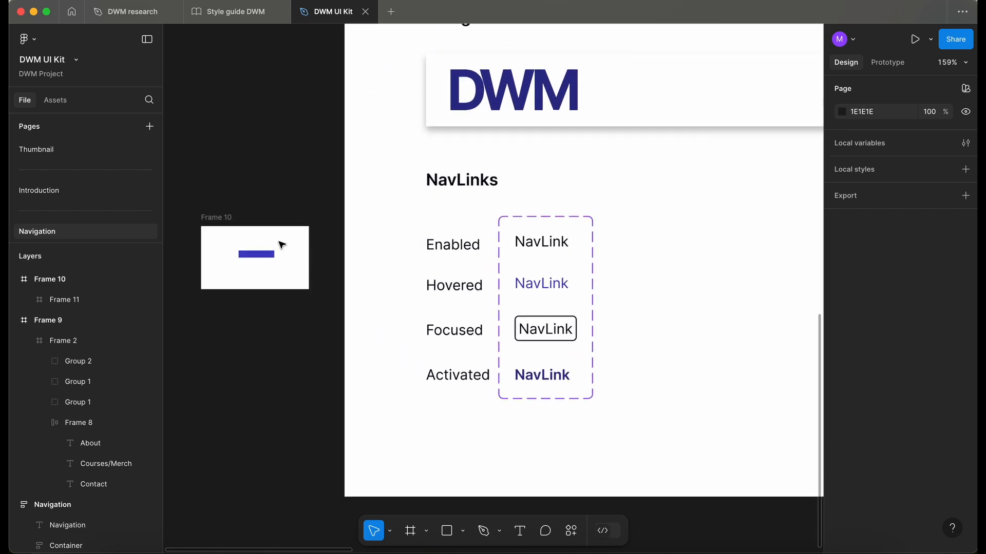
pyautogui.scroll(4, 282, 245)
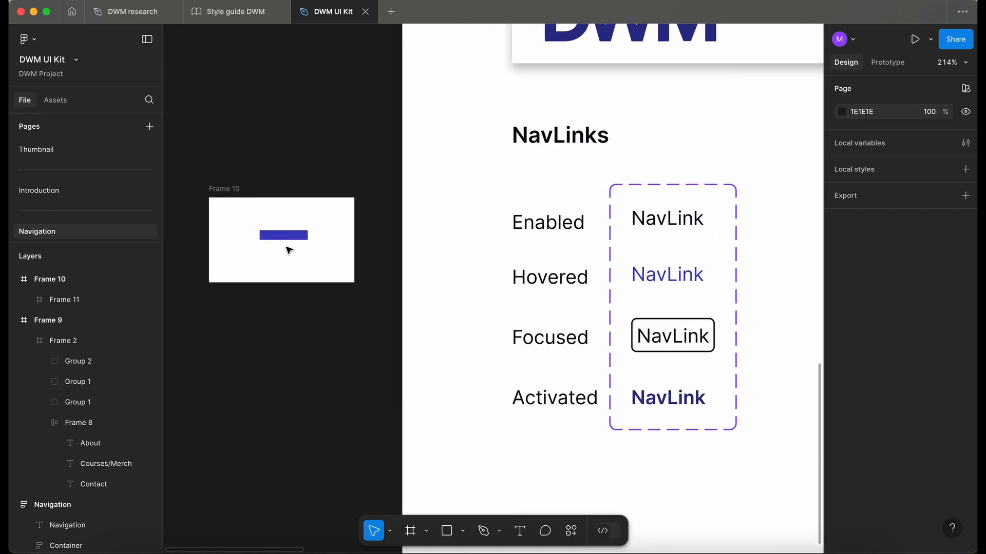
# Step: Set Frame 10's white fill to the Neutral/dwm-neutral-0 library color variable
pyautogui.click(231, 188)
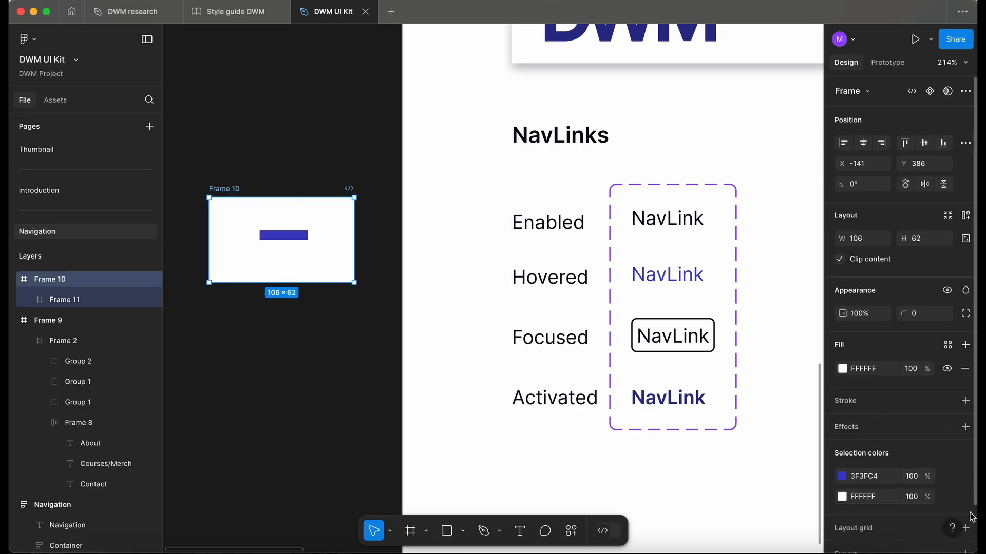
pyautogui.click(948, 497)
pyautogui.write('ne')
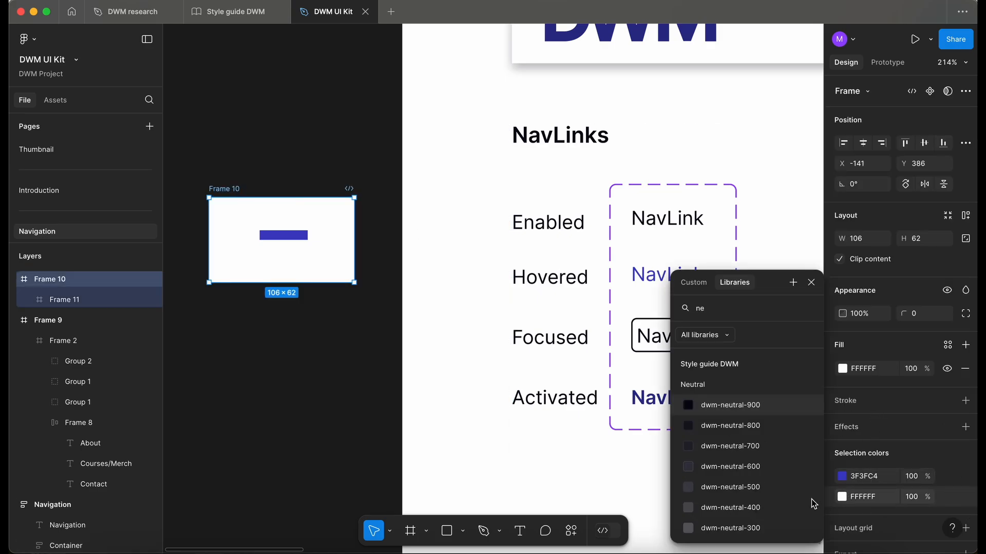
pyautogui.scroll(-5, 747, 446)
pyautogui.click(739, 529)
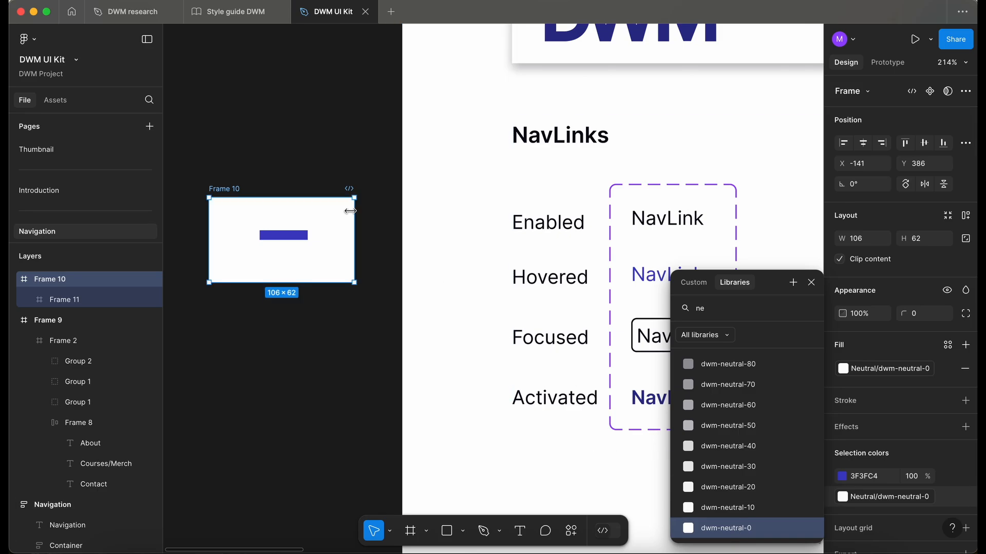
pyautogui.click(381, 269)
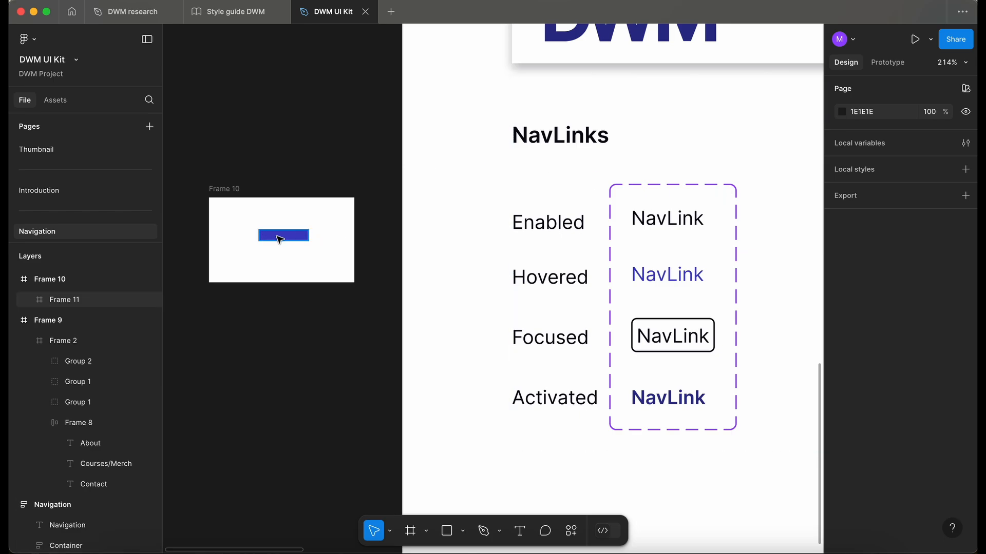
# Step: Fill the bar inside Frame 11 by sampling the Enabled NavLink text color with the eyedropper
pyautogui.click(291, 242)
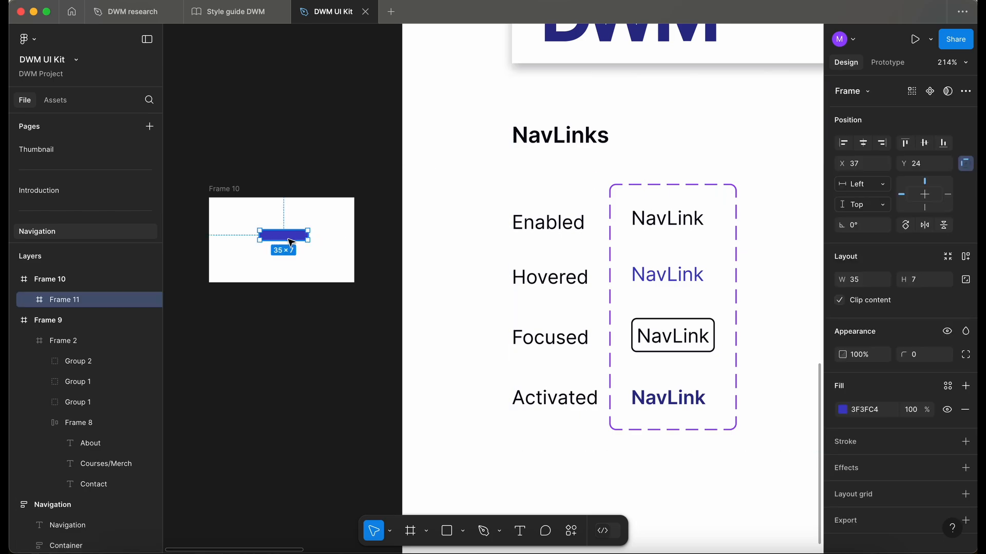
pyautogui.press('i')
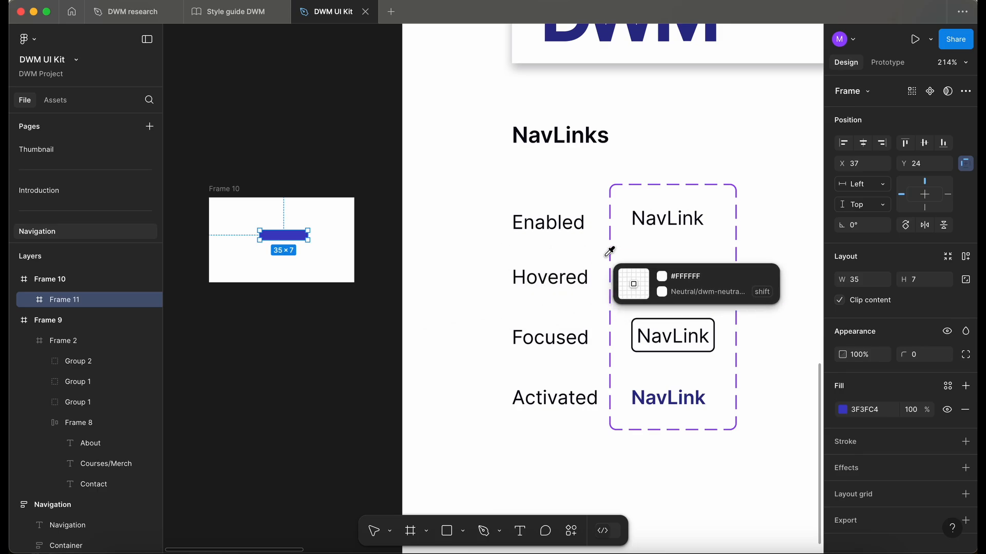
pyautogui.scroll(5, 646, 218)
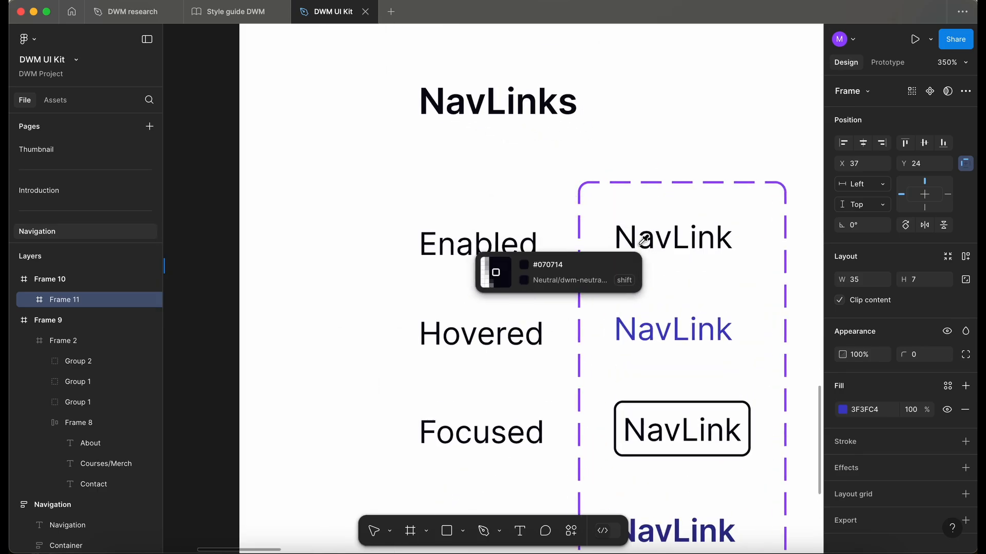
pyautogui.click(679, 234)
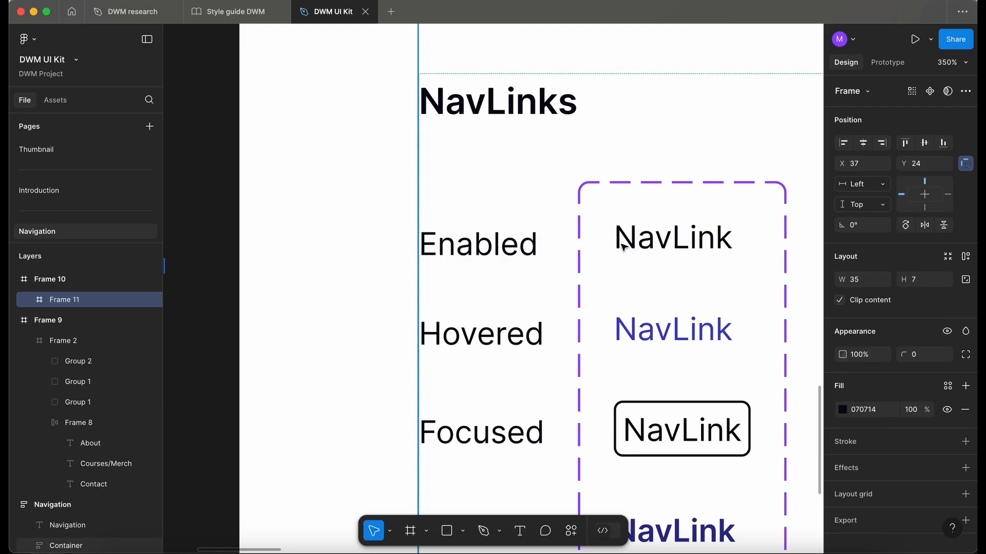
# Step: Open Frame 11's fill picker, turn on color contrast checking and set the contrast category to Normal text
pyautogui.scroll(-3, 623, 246)
pyautogui.hscroll(-5, 624, 247)
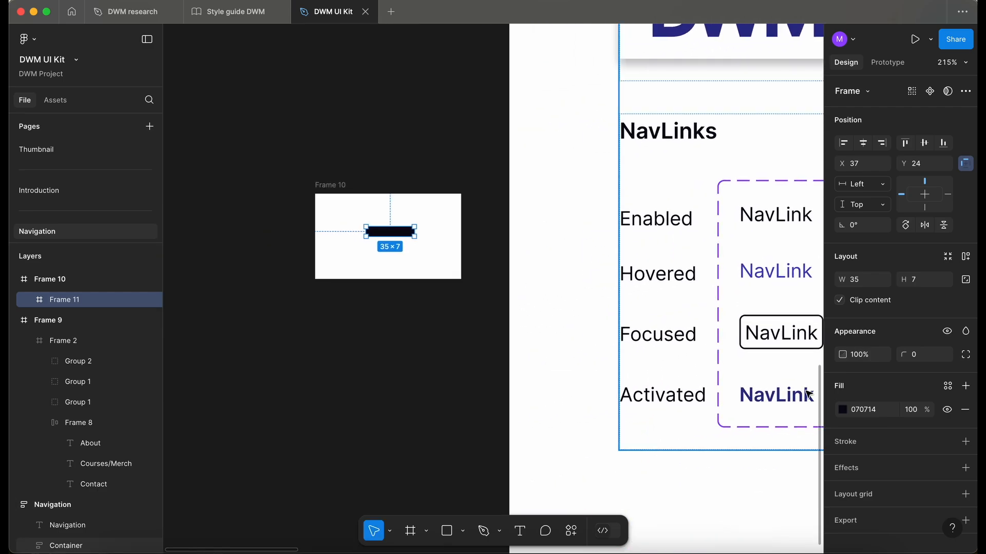
pyautogui.click(843, 415)
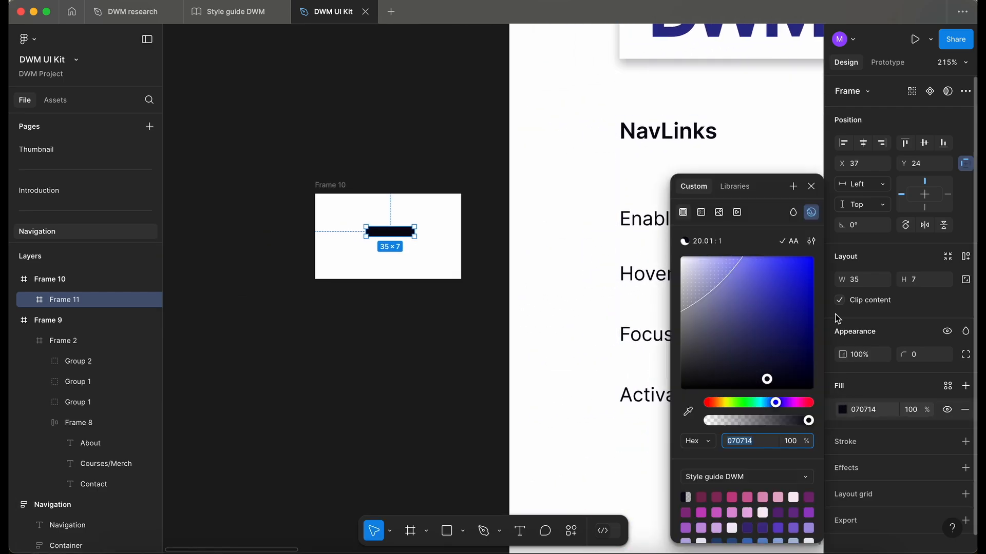
pyautogui.click(811, 212)
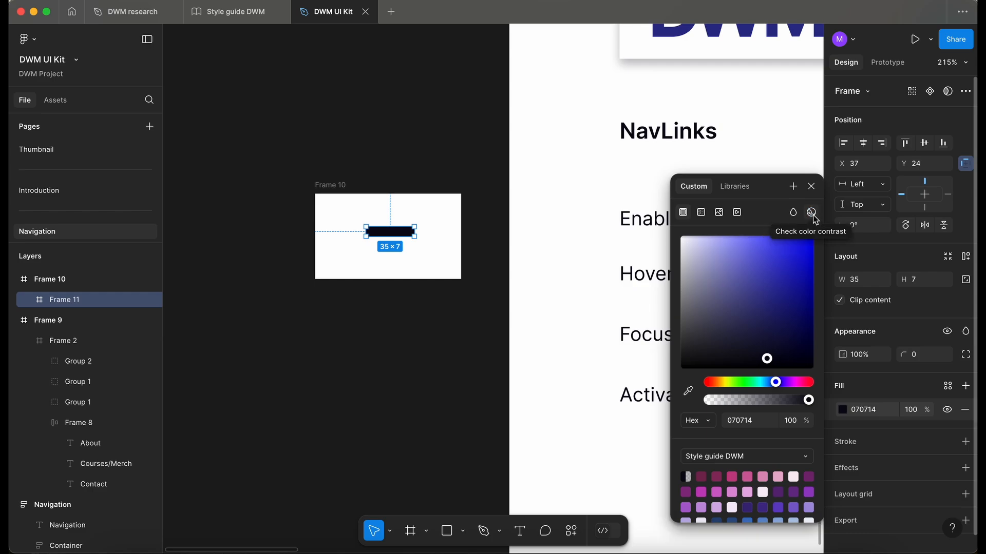
pyautogui.click(811, 212)
pyautogui.click(712, 244)
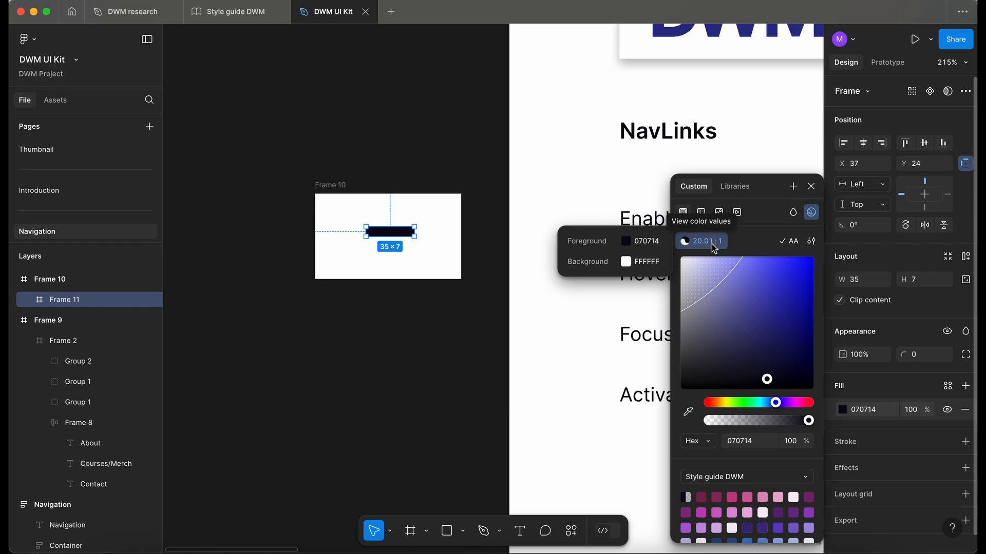
pyautogui.click(811, 242)
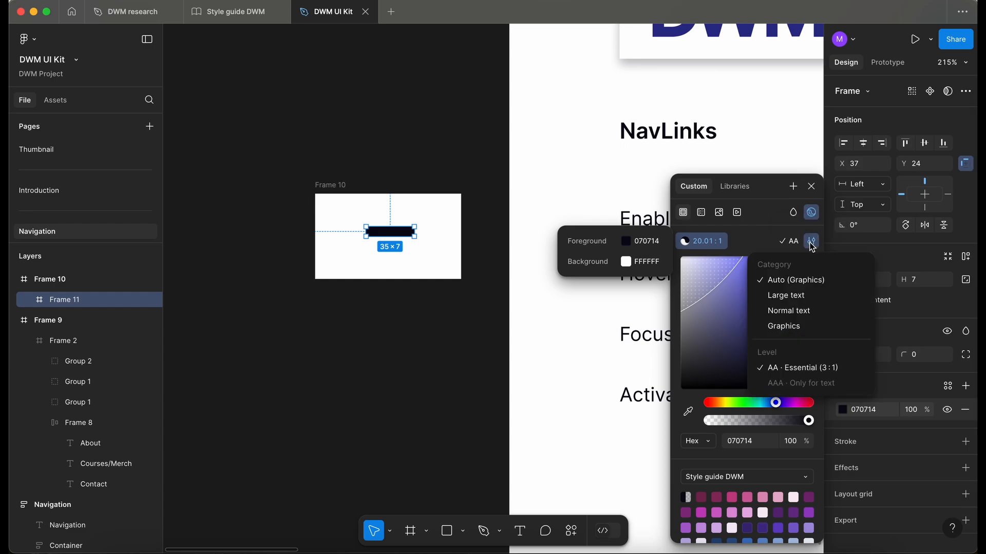
pyautogui.click(821, 312)
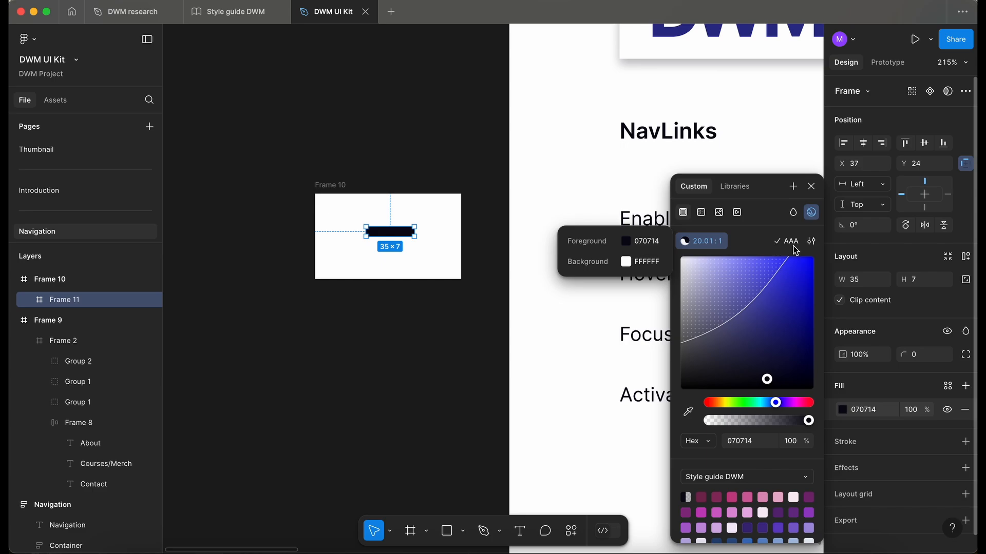
# Step: Adjust Frame 11's fill in the picker to a lighter purple, 6969A5
pyautogui.moveTo(767, 383); pyautogui.dragTo(723, 323)
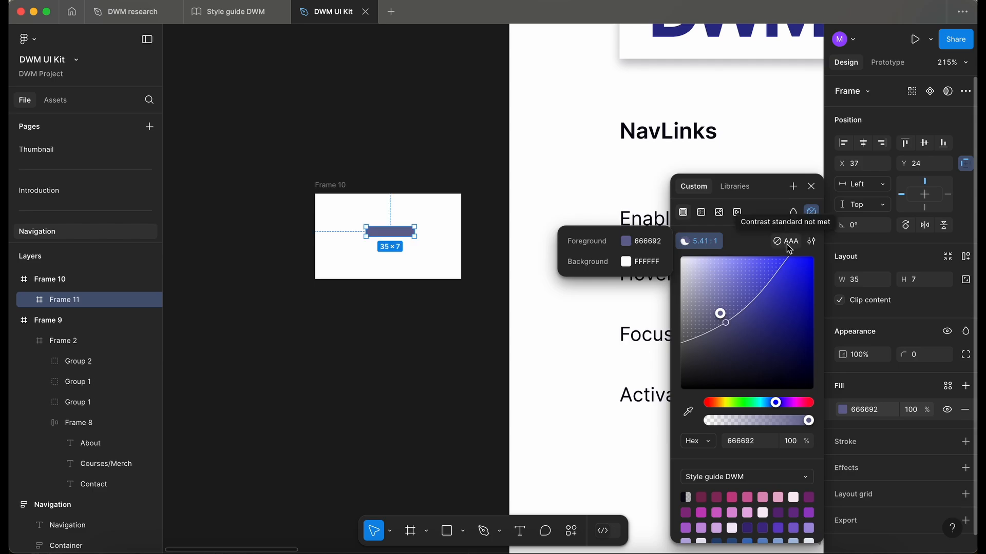
pyautogui.click(717, 312)
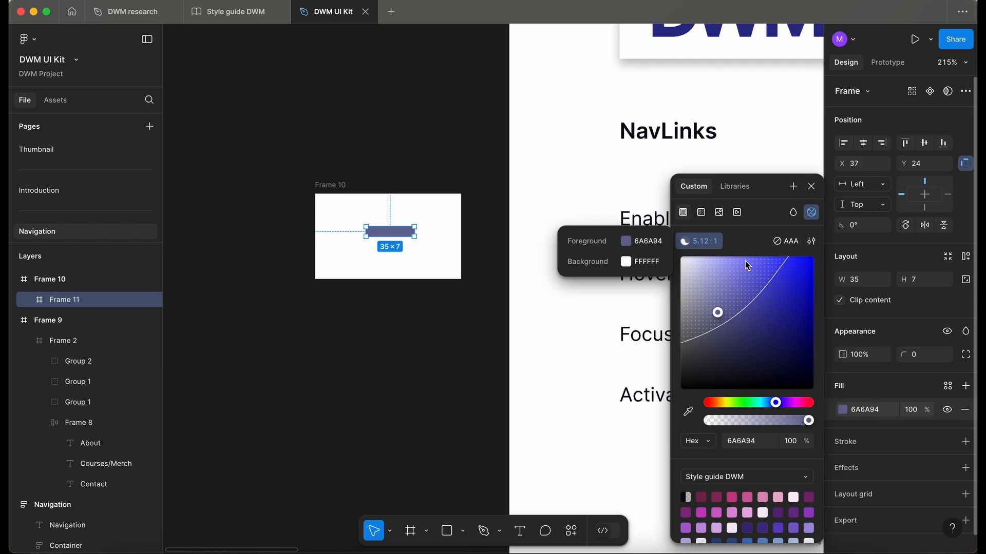
pyautogui.moveTo(717, 312)
pyautogui.mouseDown()
pyautogui.moveTo(727, 337)
pyautogui.moveTo(731, 313)
pyautogui.mouseUp()
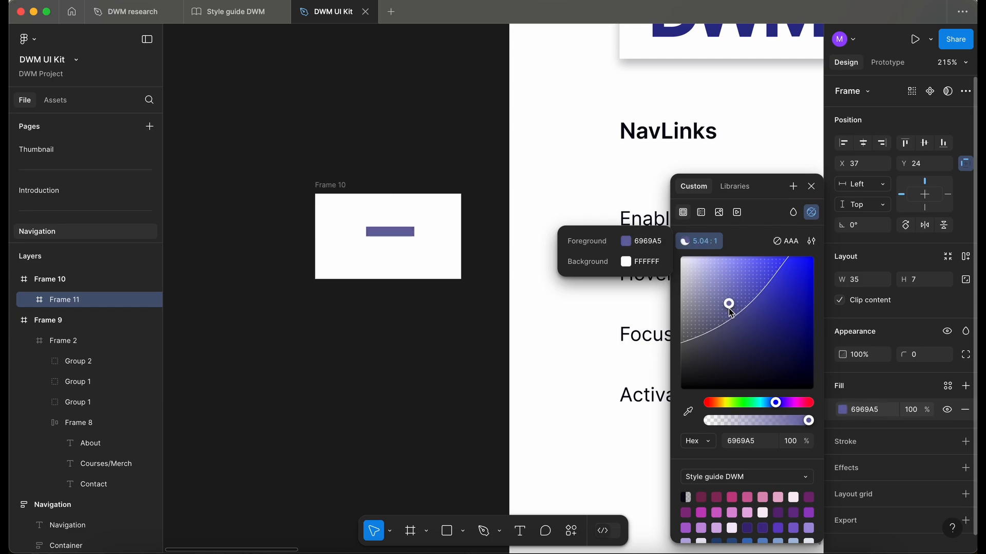
# Step: Set the contrast level to AAA Highest and adjust Frame 11's fill to 4F4FC5
pyautogui.click(811, 241)
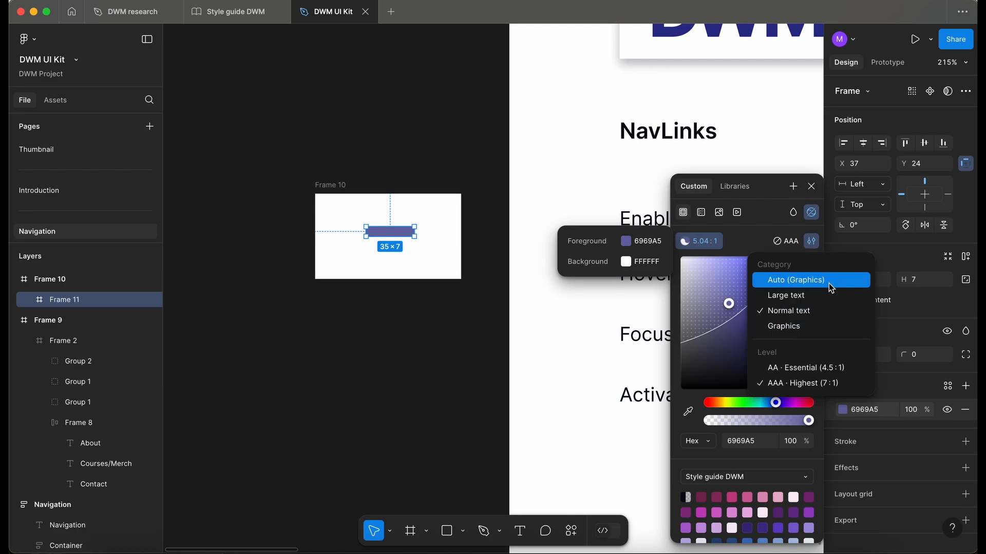
pyautogui.click(844, 383)
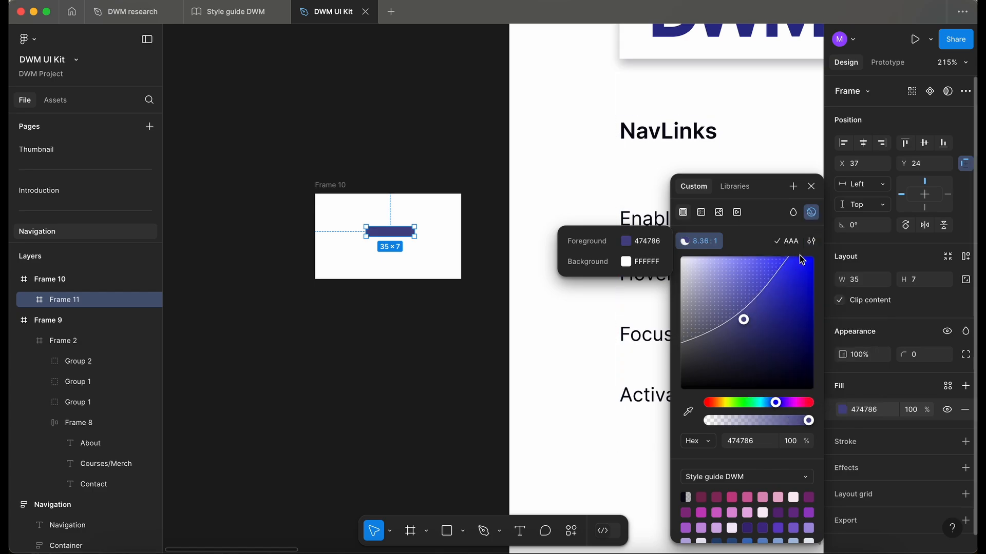
pyautogui.moveTo(745, 321); pyautogui.dragTo(763, 296)
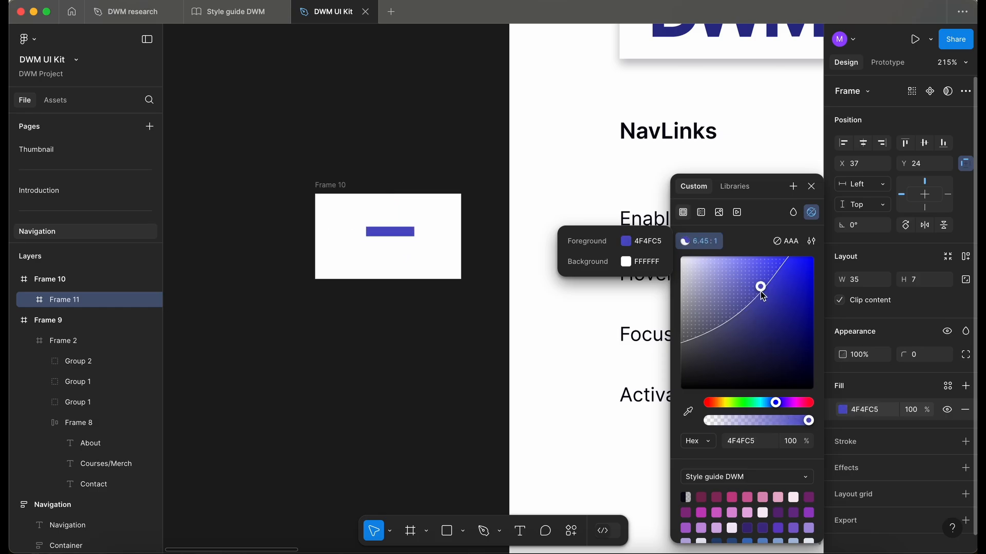